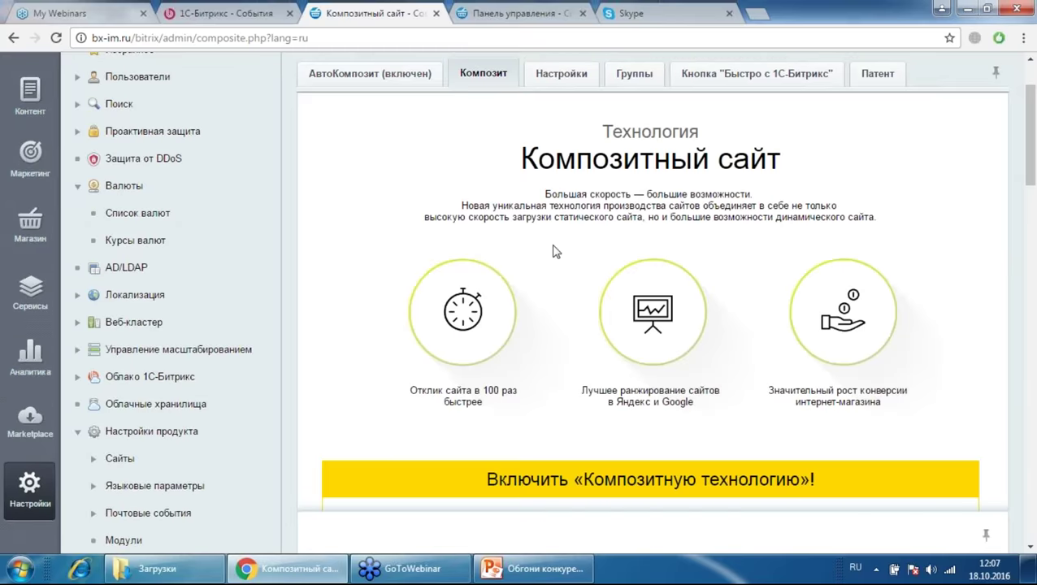
# Step: Examine the composite technology activation instructions and the composite site's voting, cache rewrite, domain and mask settings
pyautogui.scroll(-5, 505, 211)
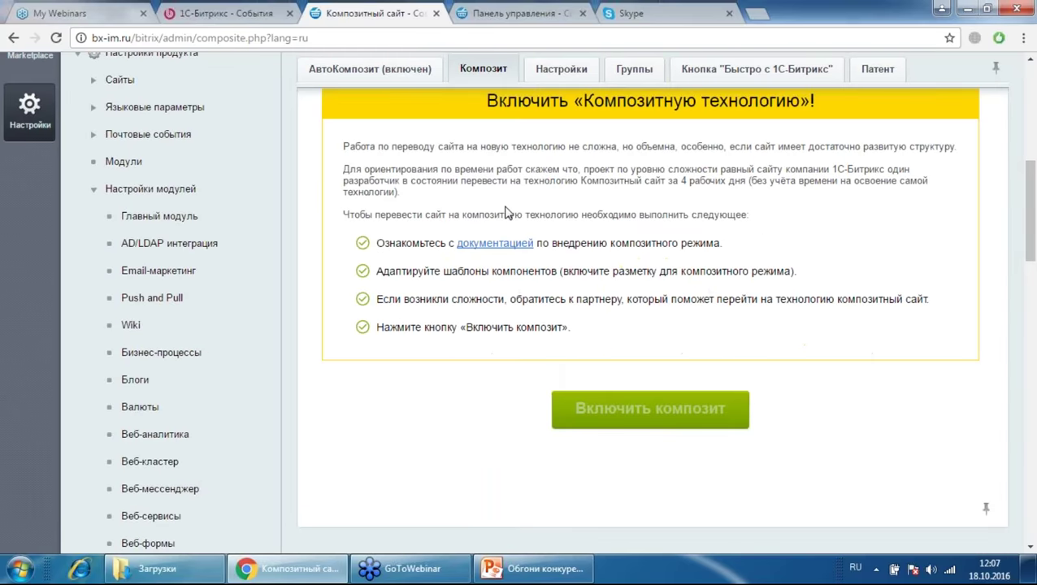
pyautogui.scroll(5, 506, 211)
pyautogui.click(559, 70)
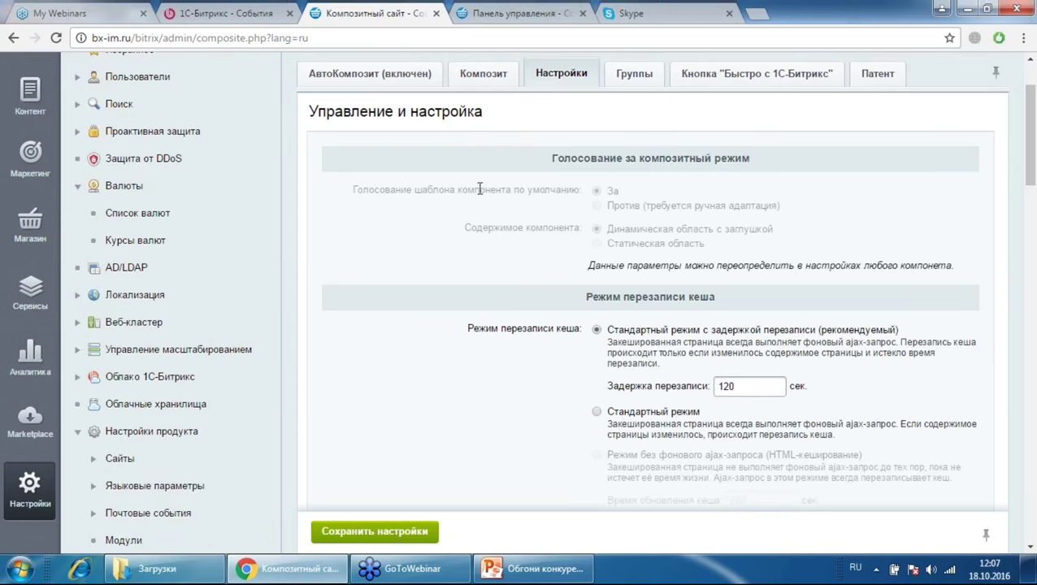
pyautogui.scroll(-1, 546, 301)
pyautogui.scroll(-3, 543, 298)
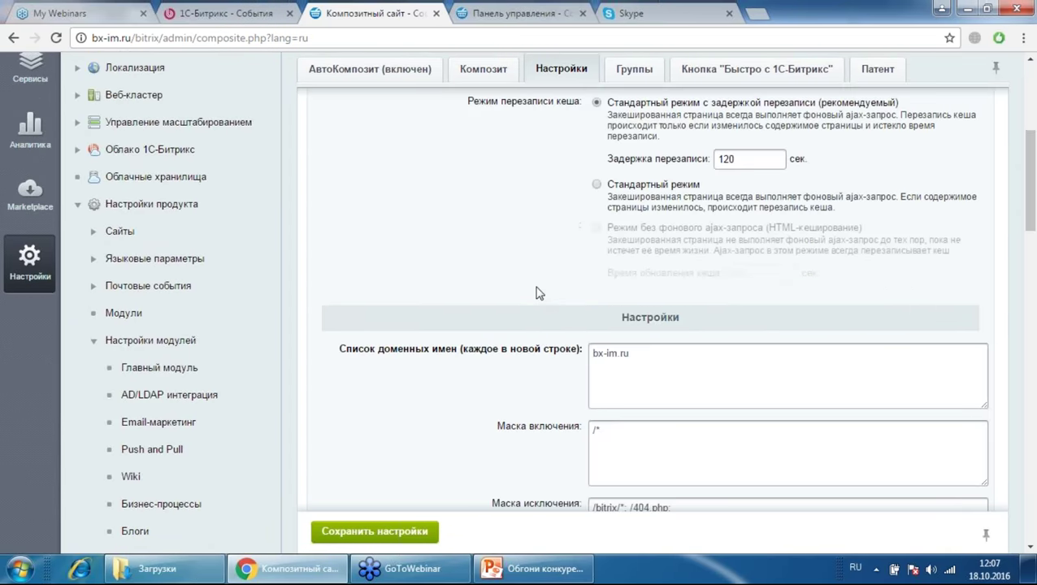
pyautogui.scroll(-3, 536, 293)
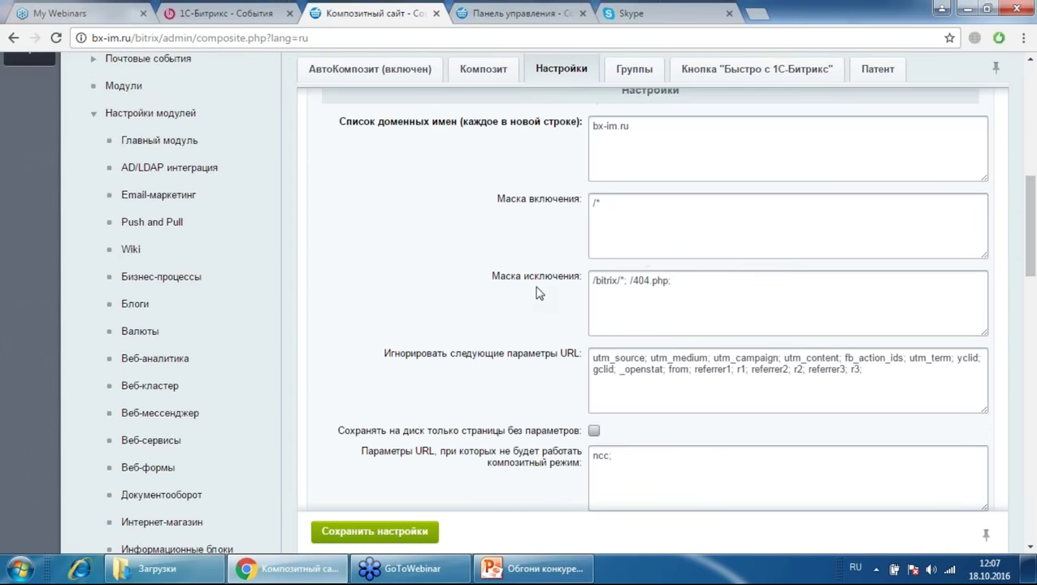
pyautogui.scroll(-1, 536, 292)
pyautogui.scroll(10, 537, 292)
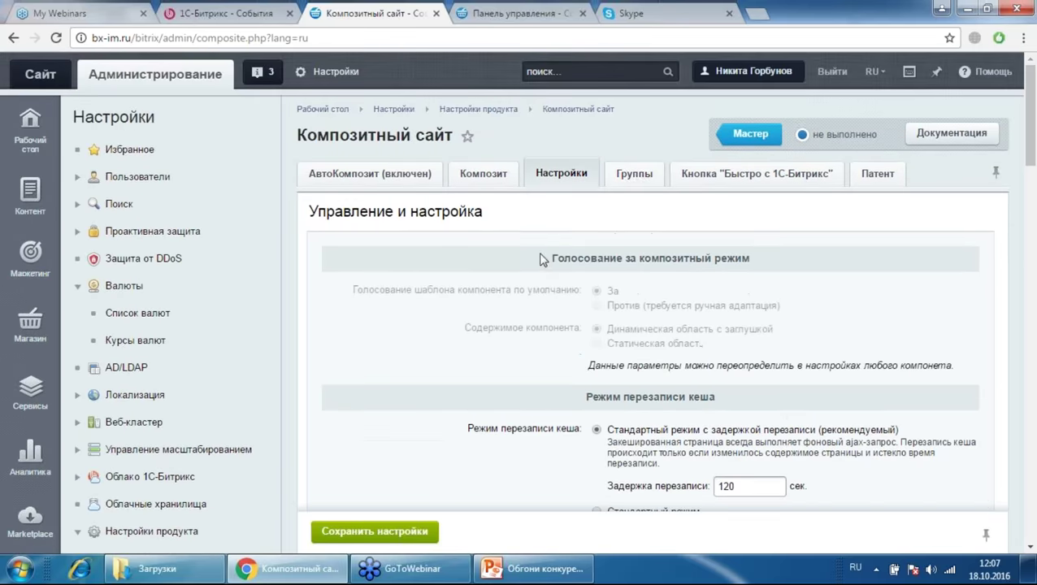
# Step: Examine the user groups for which composite mode works, and review the composite activation instructions again
pyautogui.moveTo(963, 129)
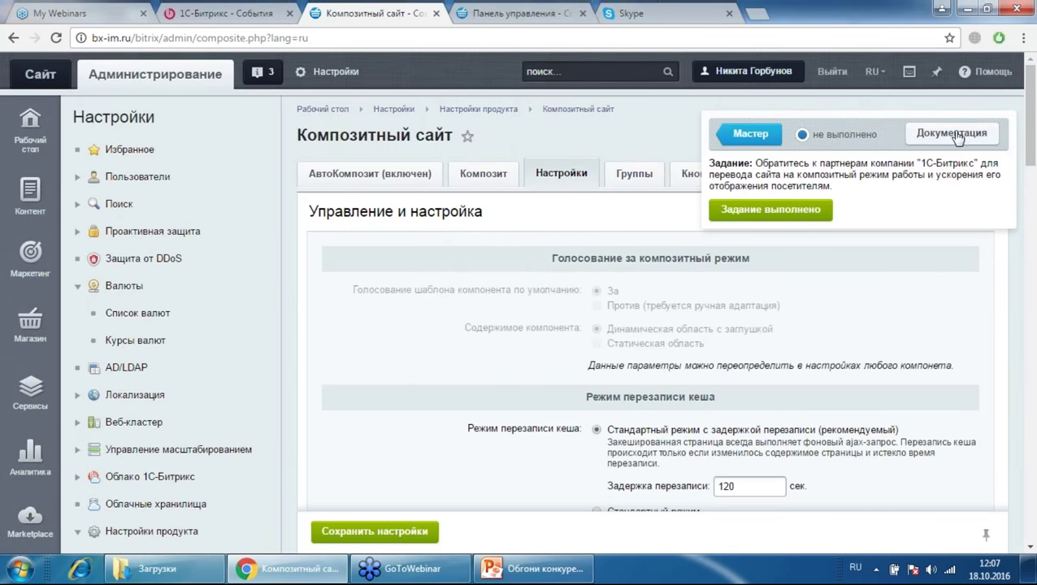
pyautogui.click(633, 174)
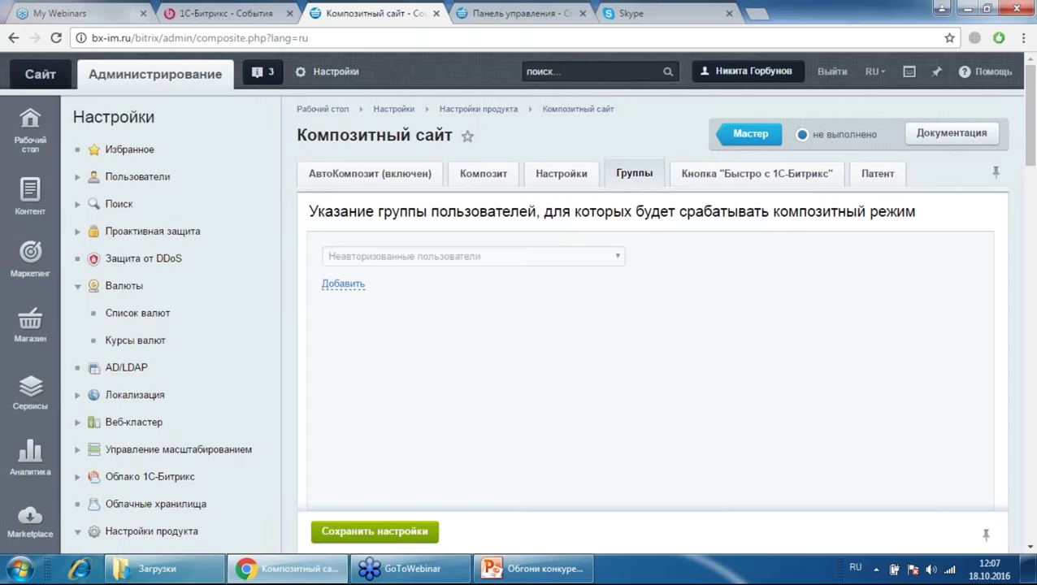
pyautogui.moveTo(884, 106)
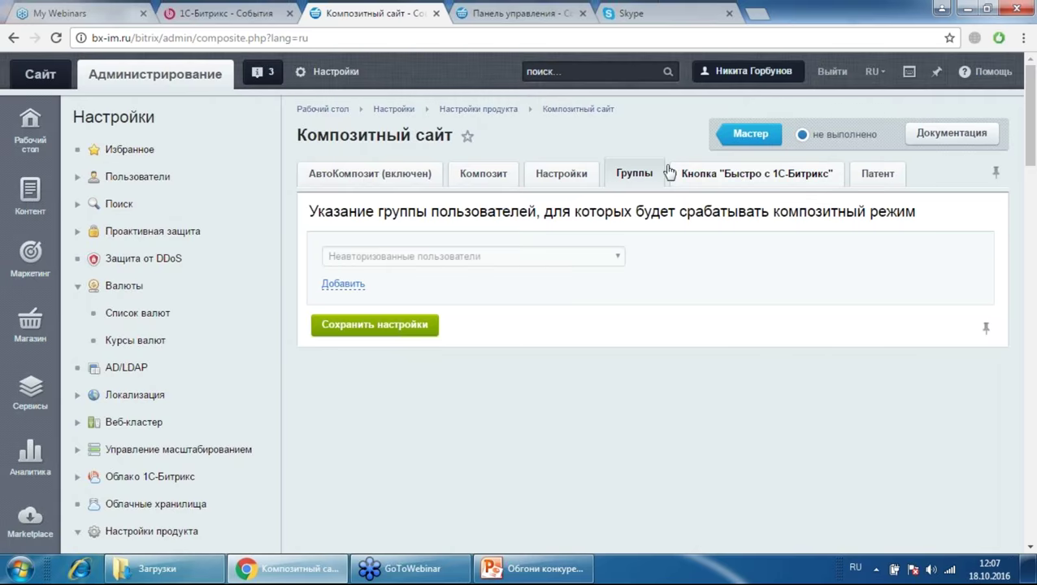
pyautogui.click(562, 176)
pyautogui.click(483, 173)
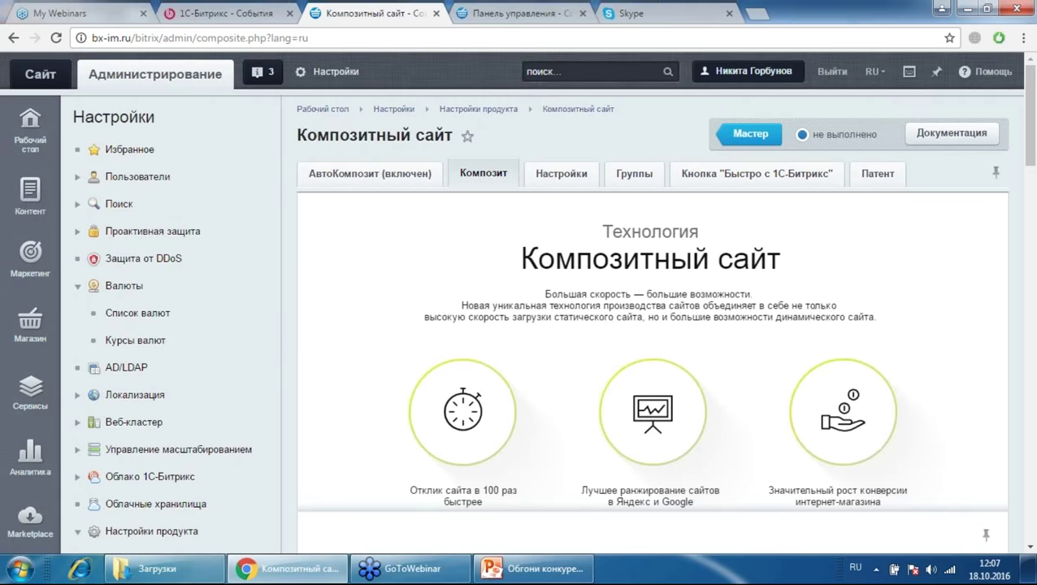
pyautogui.scroll(-5, 650, 325)
pyautogui.scroll(-2, 650, 325)
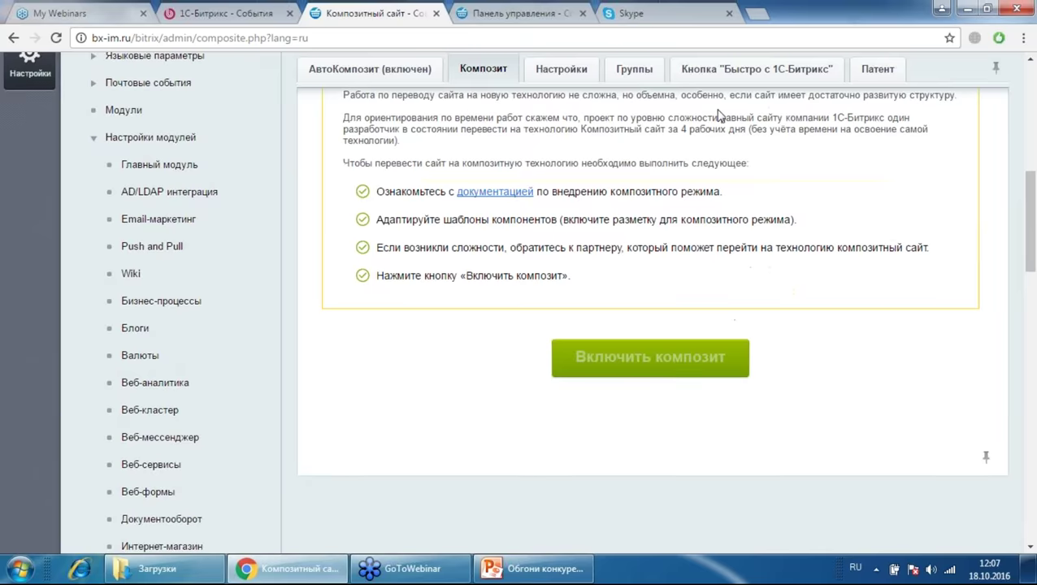
# Step: Examine the display settings of the "Быстро с 1С-Битрикс" button and the patent for the composite technology
pyautogui.click(757, 70)
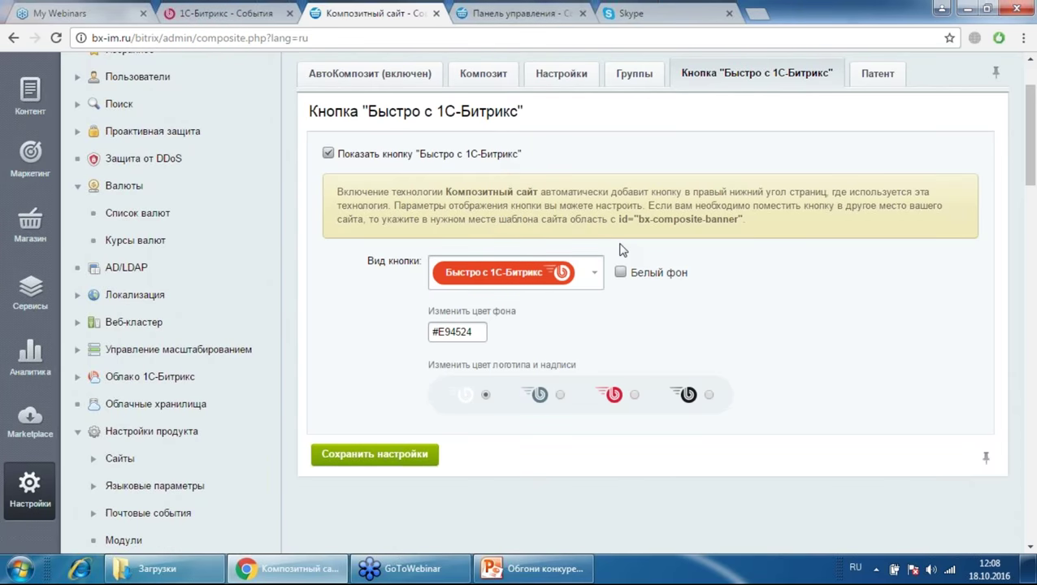
pyautogui.scroll(3, 621, 249)
pyautogui.click(876, 175)
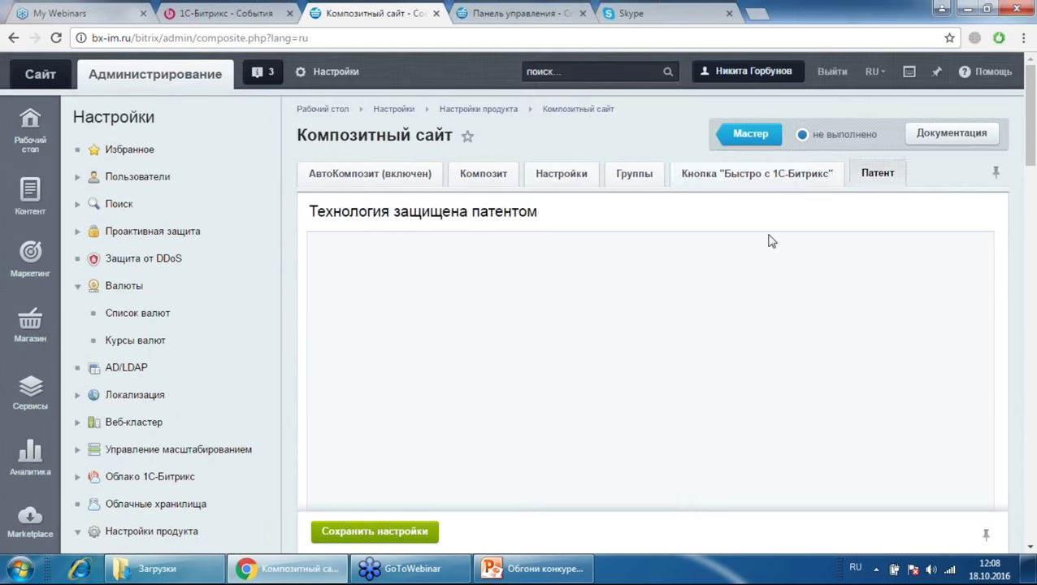
pyautogui.scroll(-3, 364, 259)
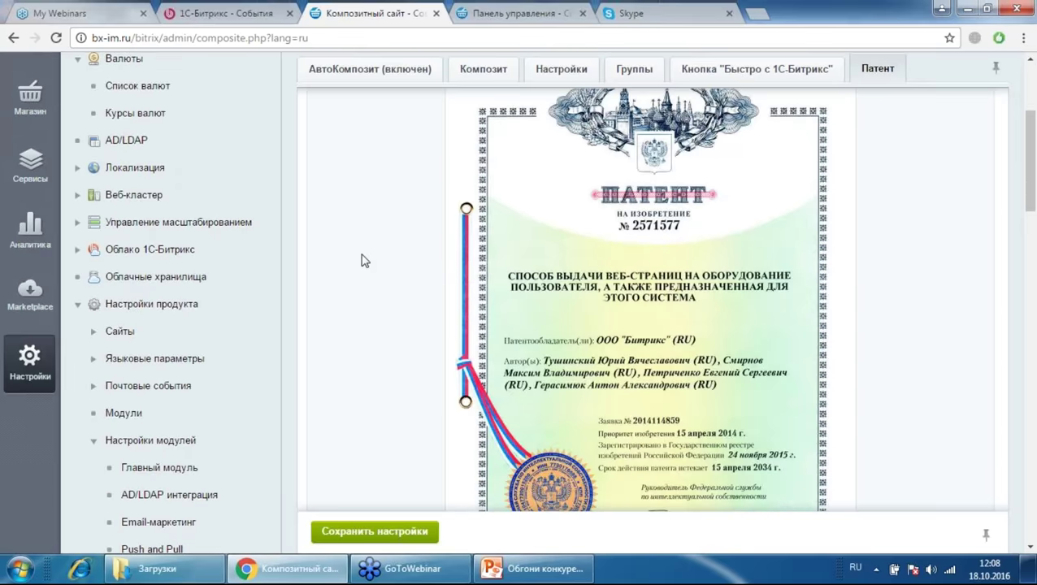
pyautogui.scroll(4, 370, 254)
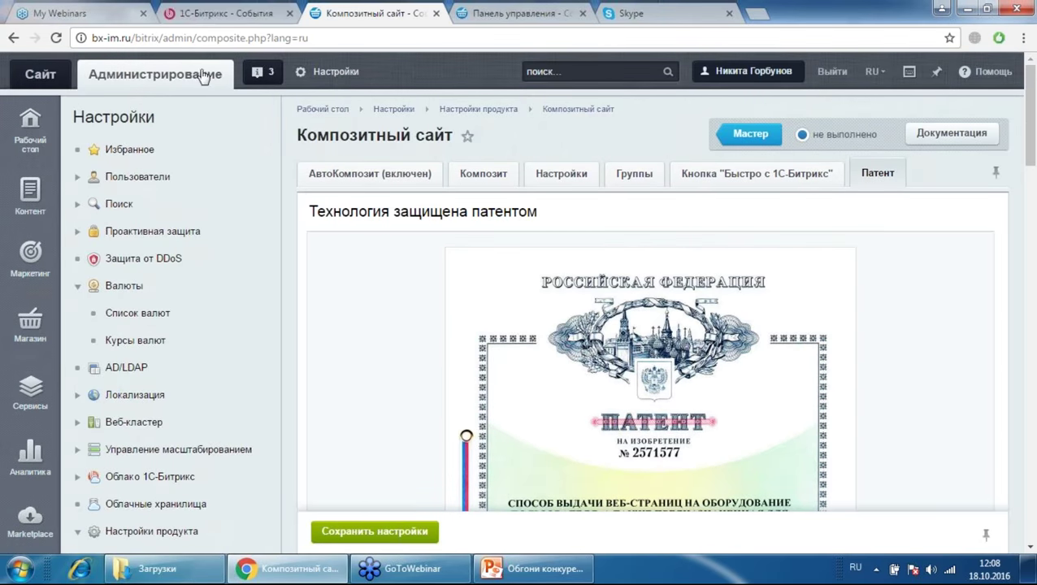
# Step: Check the webinar programme on the 1С-Битрикс events page and return to the composite site settings
pyautogui.click(250, 17)
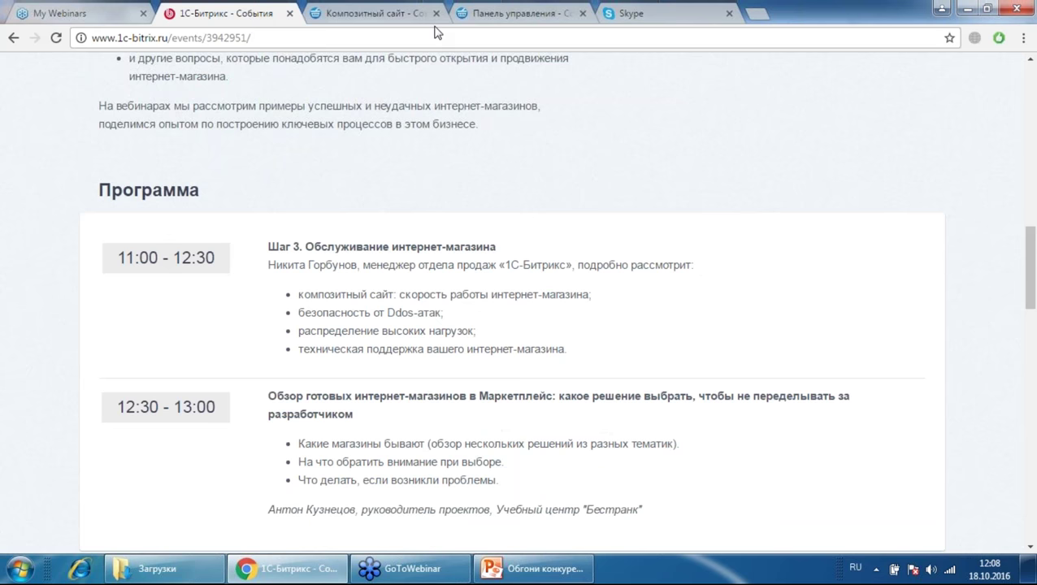
pyautogui.click(374, 14)
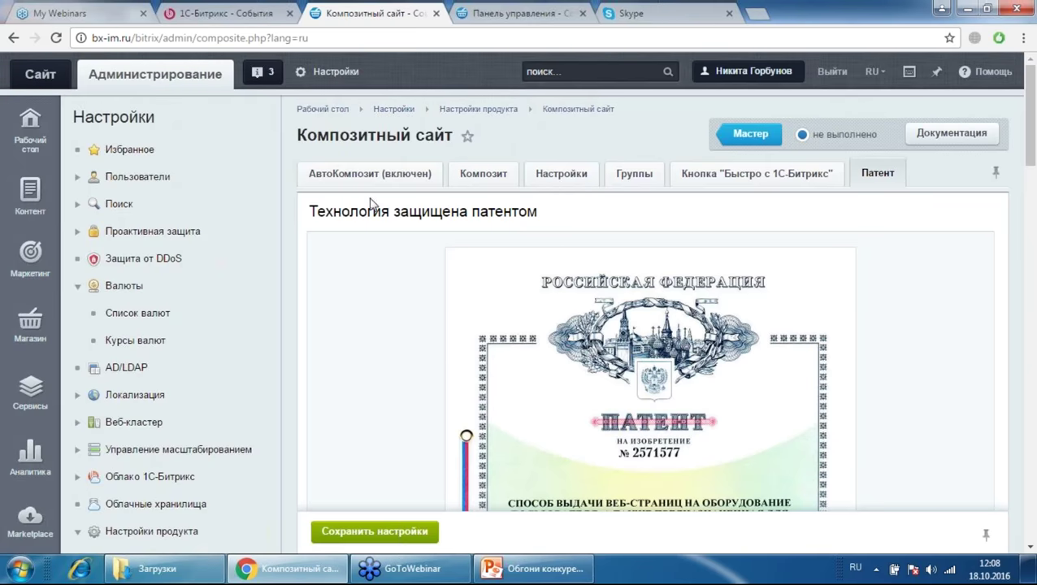
# Step: Open the "Защита от DDoS" page and collapse the settings side menu so the content has the full width
pyautogui.click(143, 259)
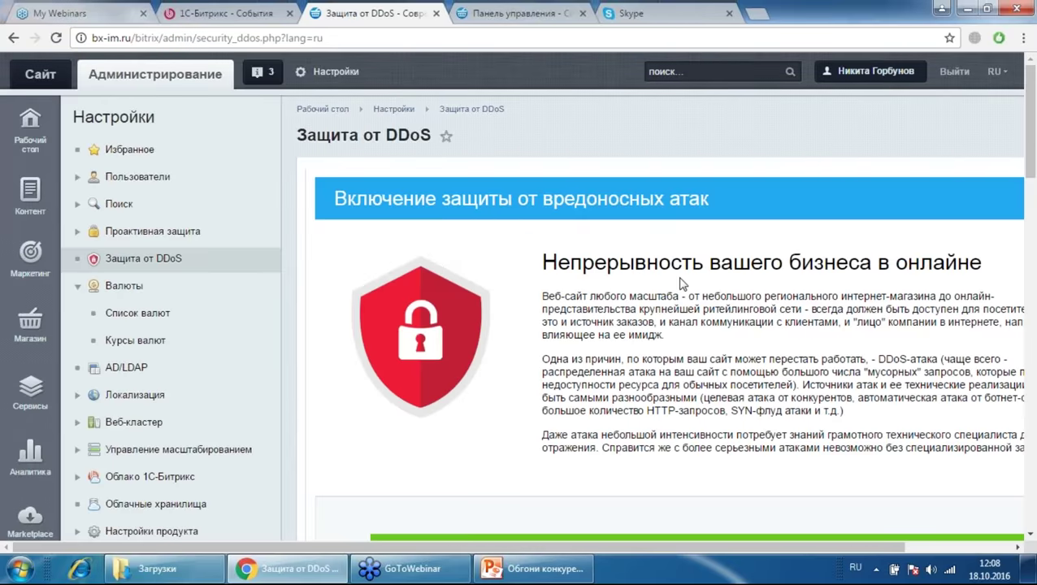
pyautogui.scroll(-2, 681, 282)
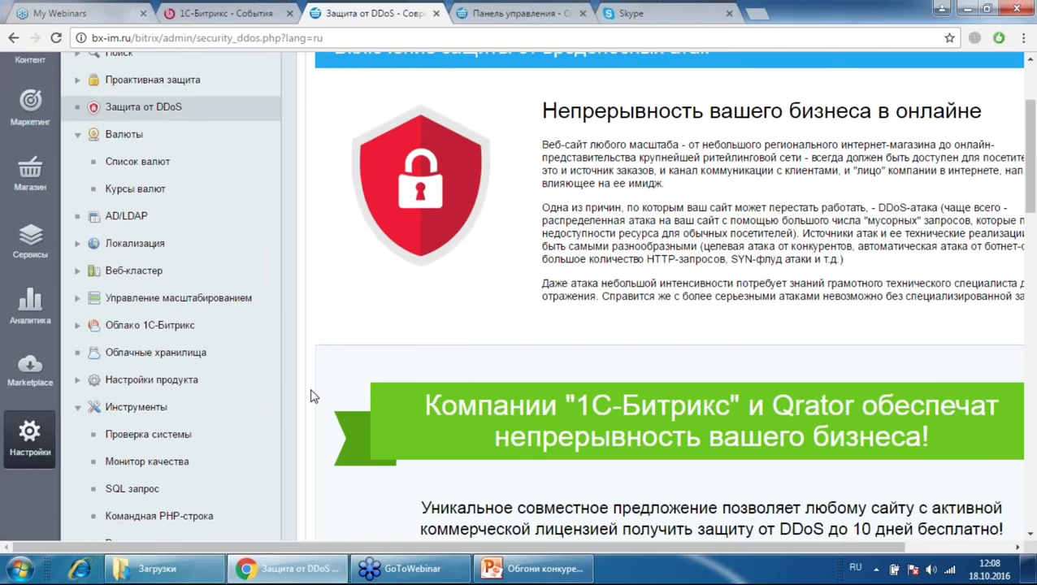
pyautogui.moveTo(284, 317); pyautogui.dragTo(248, 317)
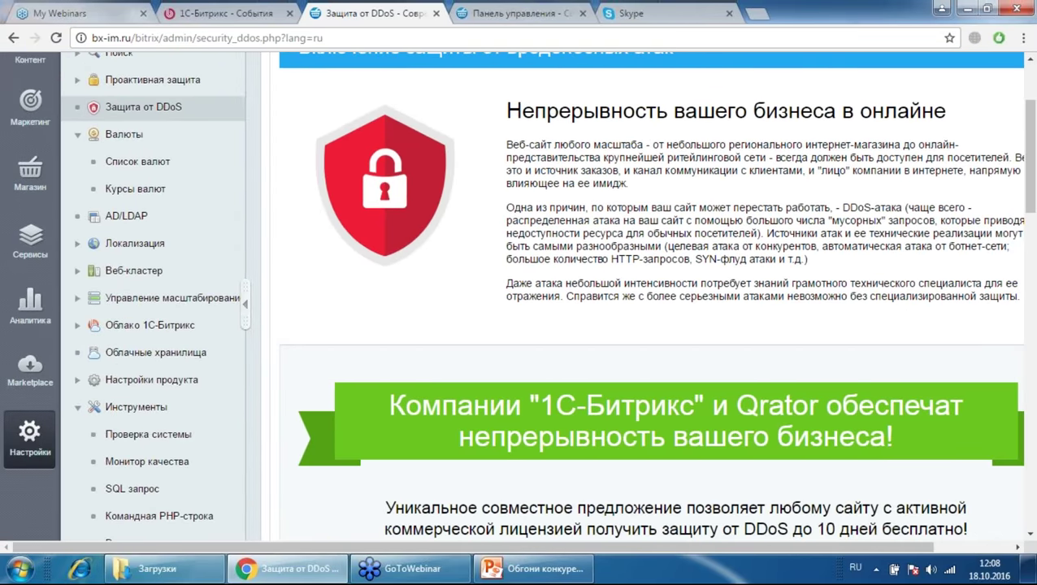
pyautogui.click(245, 303)
# Step: Examine the DDoS protection offer's conditions, the technical connection procedure and the protection activation form
pyautogui.scroll(-3, 664, 322)
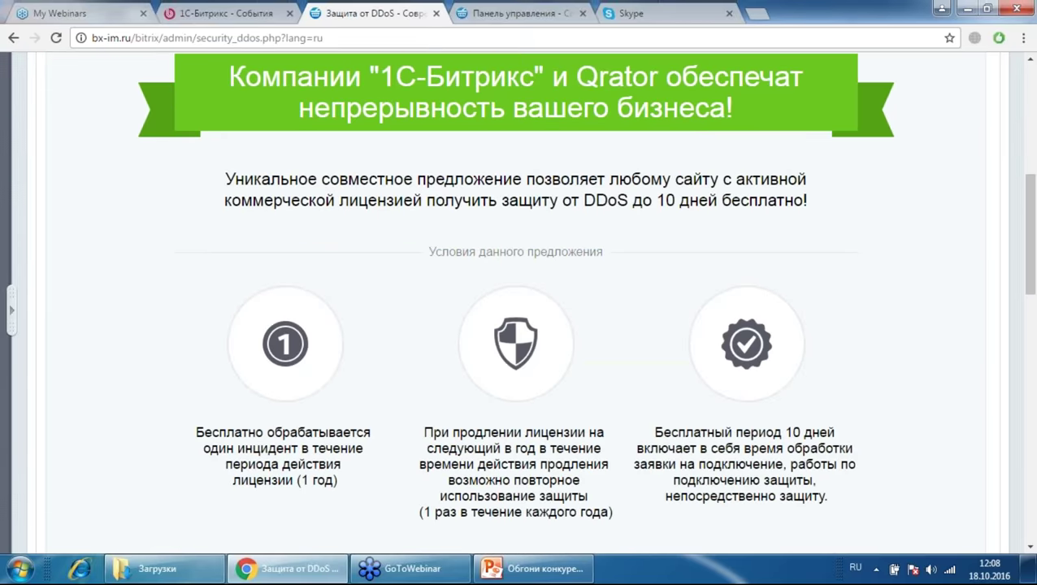
pyautogui.scroll(-4, 636, 316)
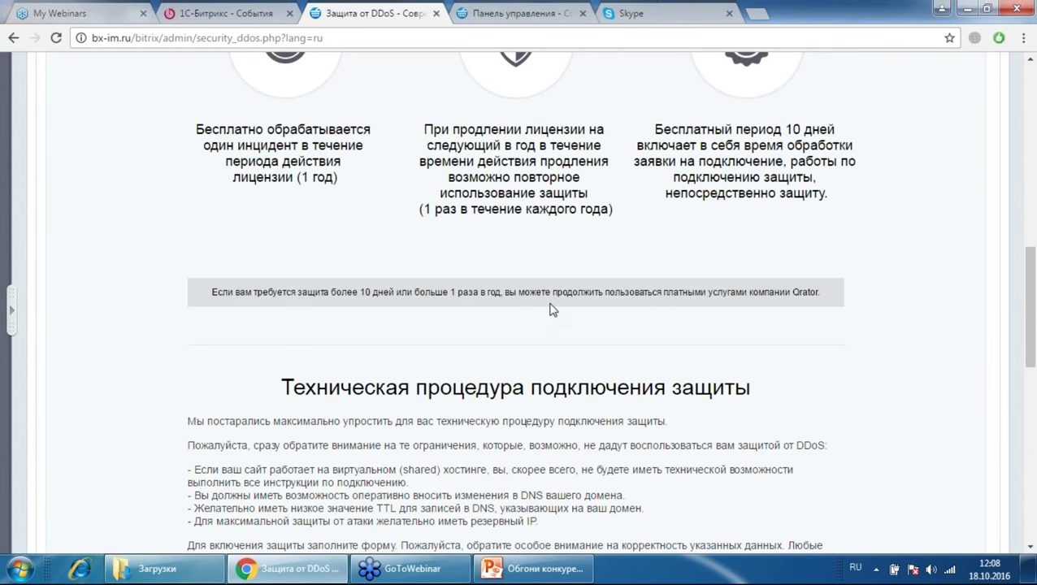
pyautogui.scroll(-4, 550, 309)
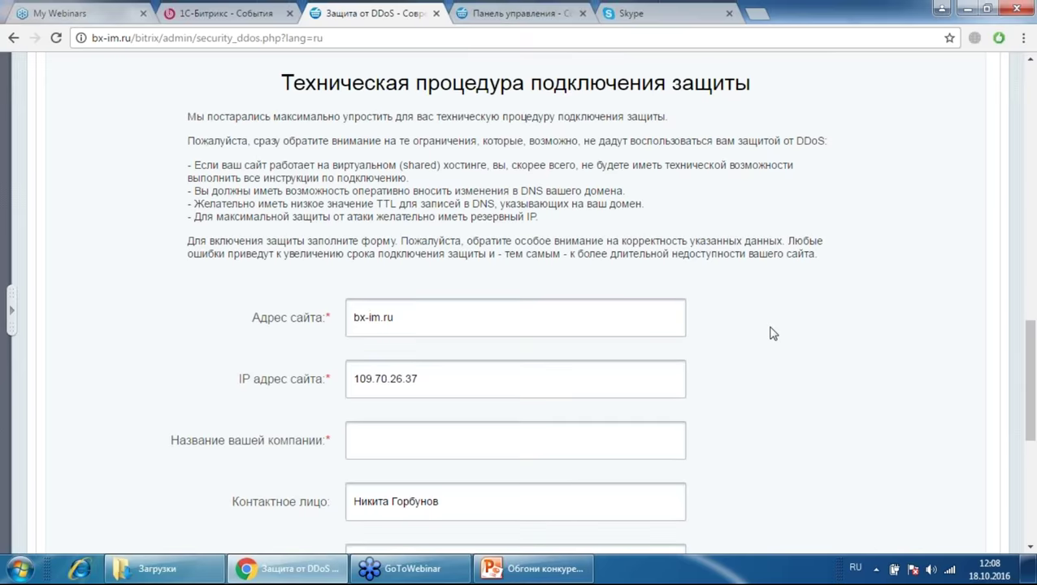
pyautogui.scroll(-4, 770, 331)
pyautogui.scroll(-1, 717, 352)
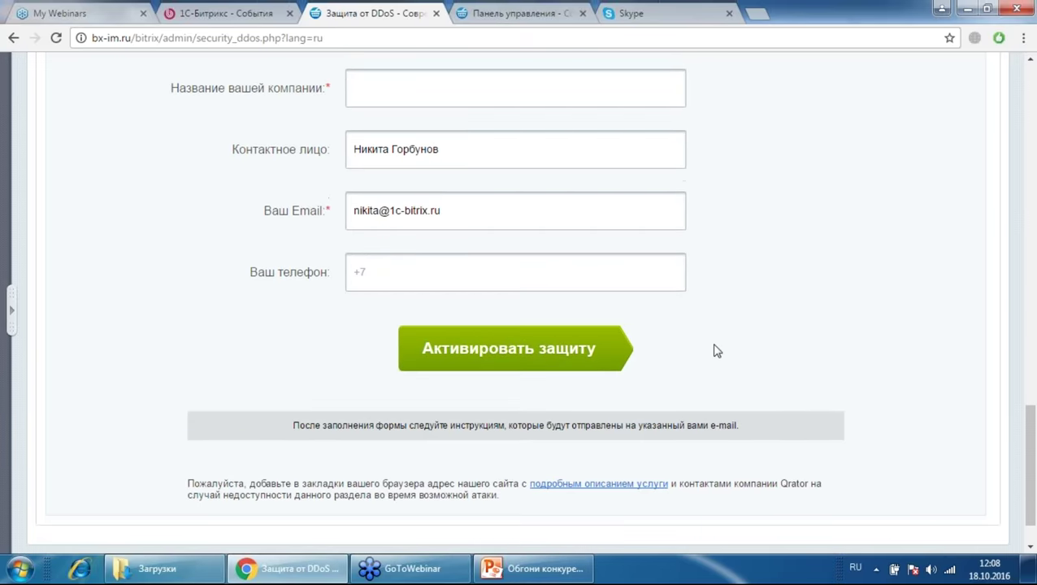
pyautogui.scroll(-1, 715, 351)
pyautogui.scroll(15, 712, 350)
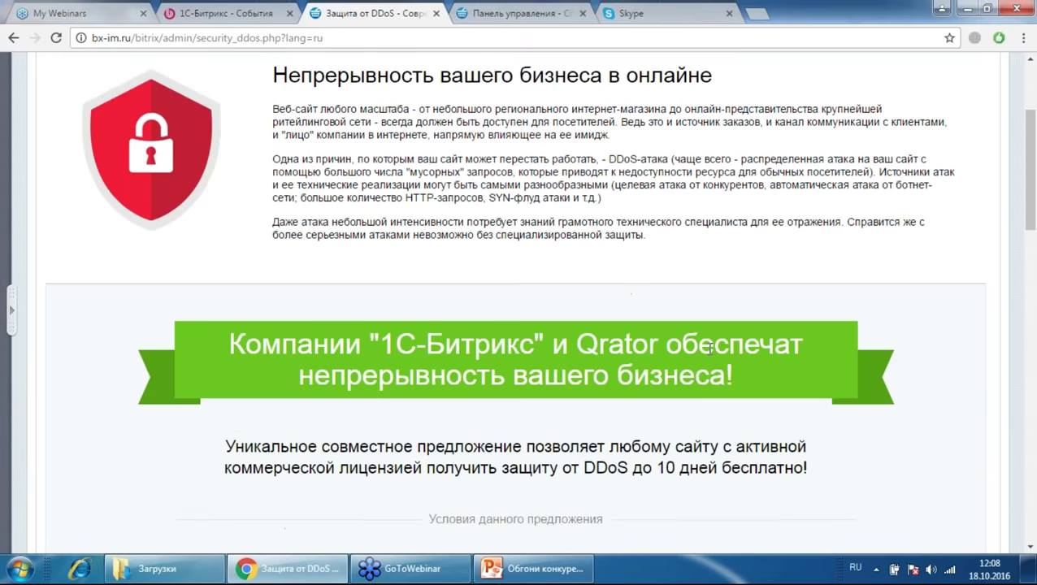
pyautogui.scroll(3, 707, 350)
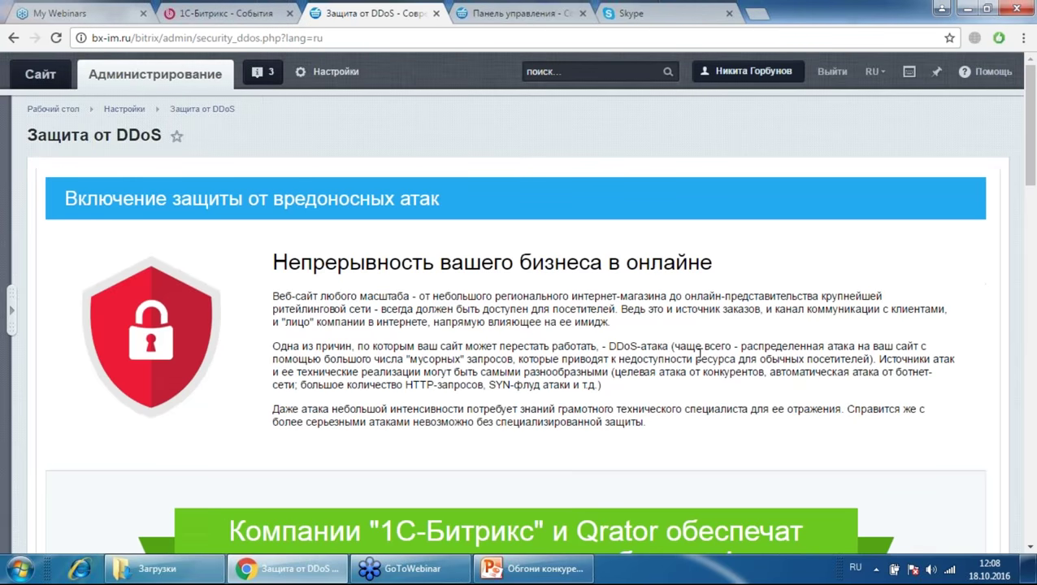
# Step: Restore the settings side menu and collapse its "Резервное копирование" section under "Инструменты"
pyautogui.click(12, 313)
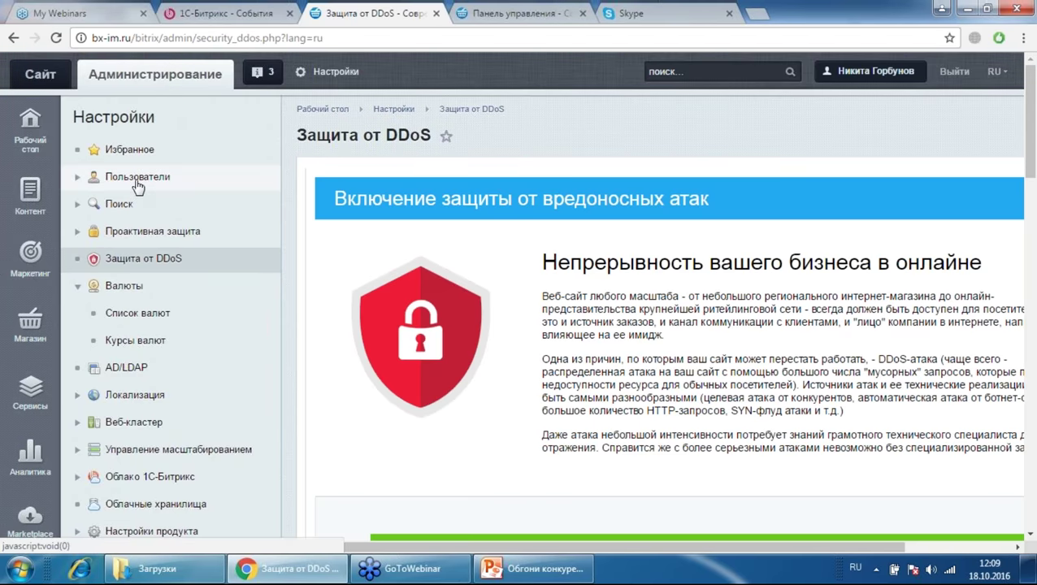
pyautogui.scroll(-2, 137, 186)
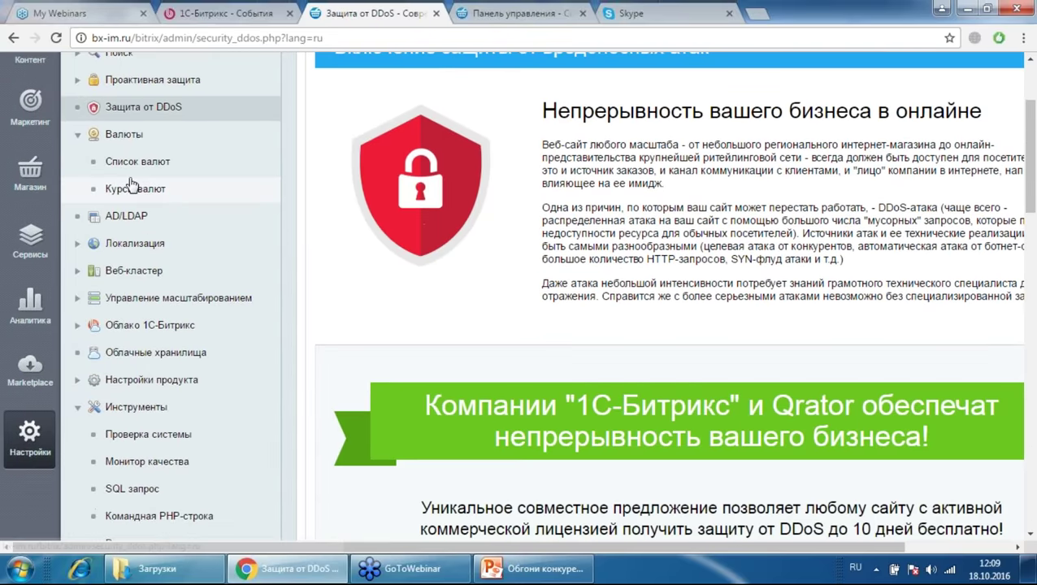
pyautogui.scroll(-2, 125, 211)
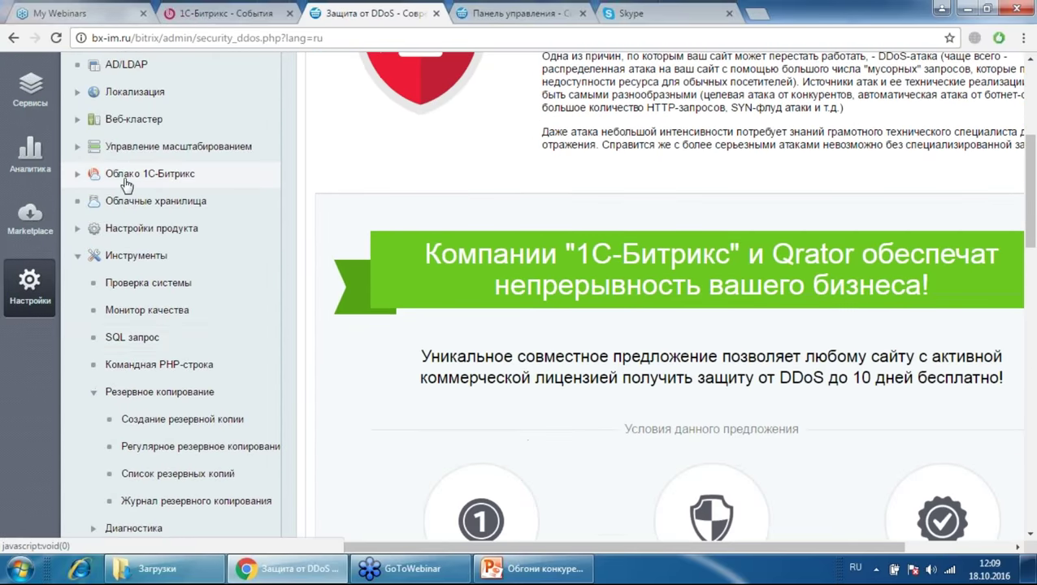
pyautogui.click(94, 392)
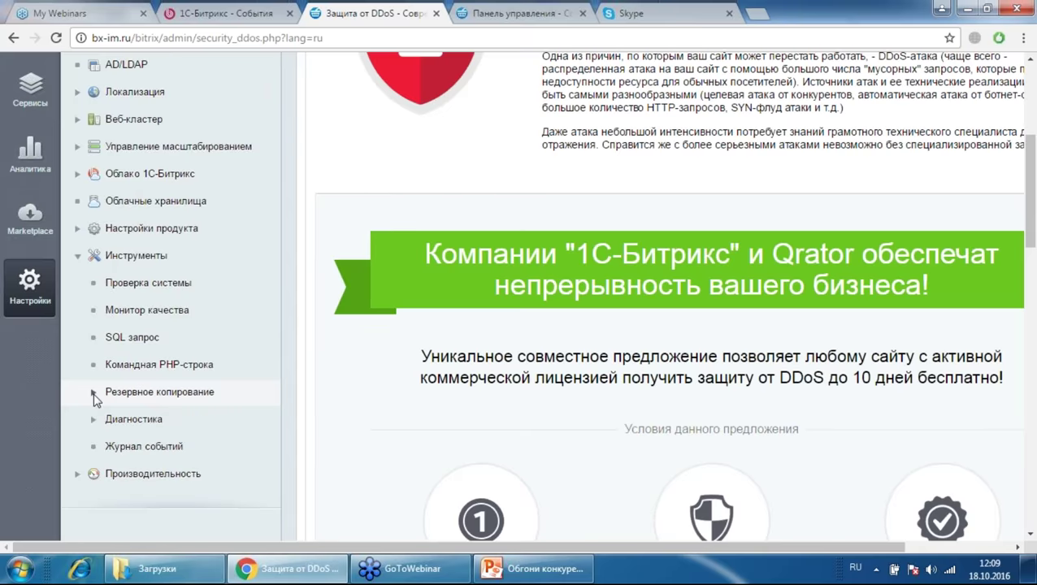
pyautogui.scroll(4, 417, 232)
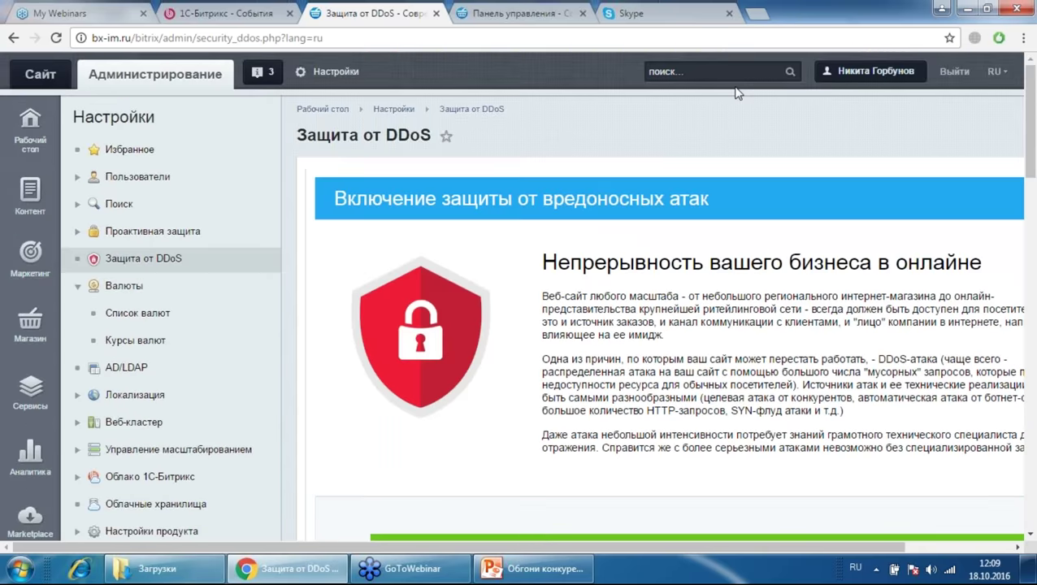
# Step: Search the administration area for "сканер" and open the "Сканер безопасности" page
pyautogui.click(732, 79)
pyautogui.write('ск')
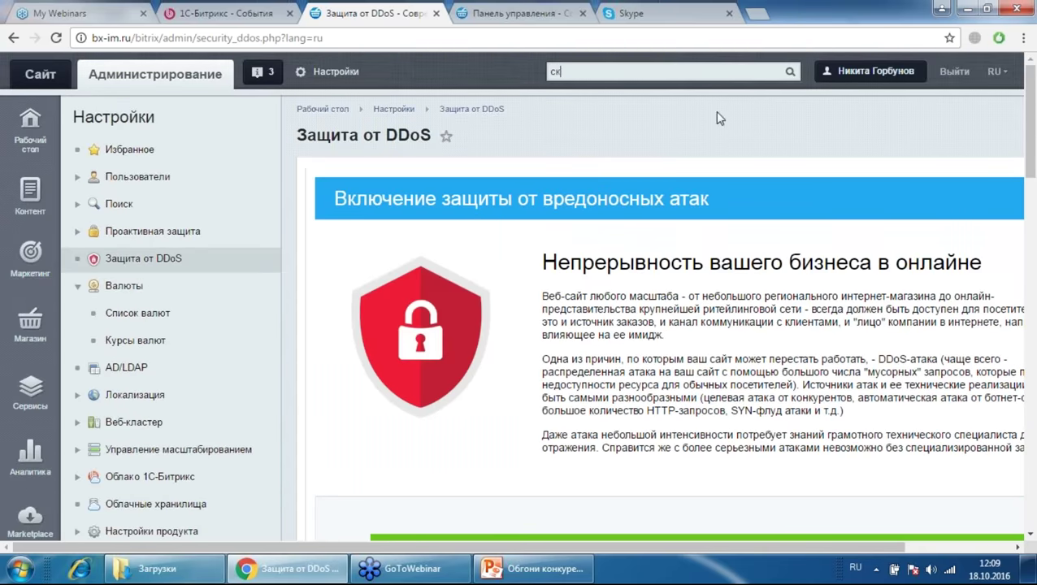
pyautogui.write('анер')
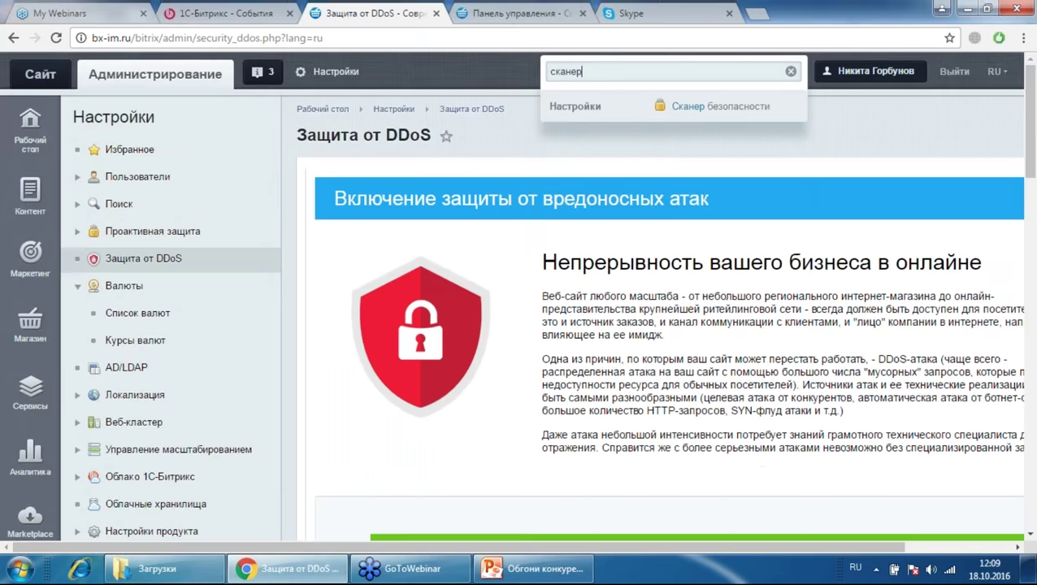
pyautogui.click(720, 105)
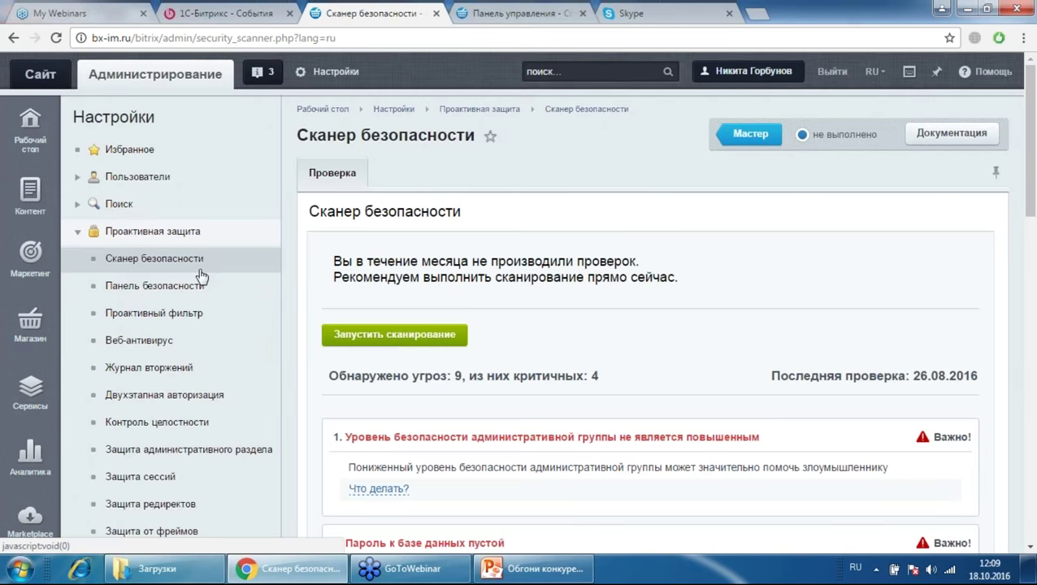
# Step: Start a security scan of the site, stop it before it completes and view the list of detected threats
pyautogui.click(444, 336)
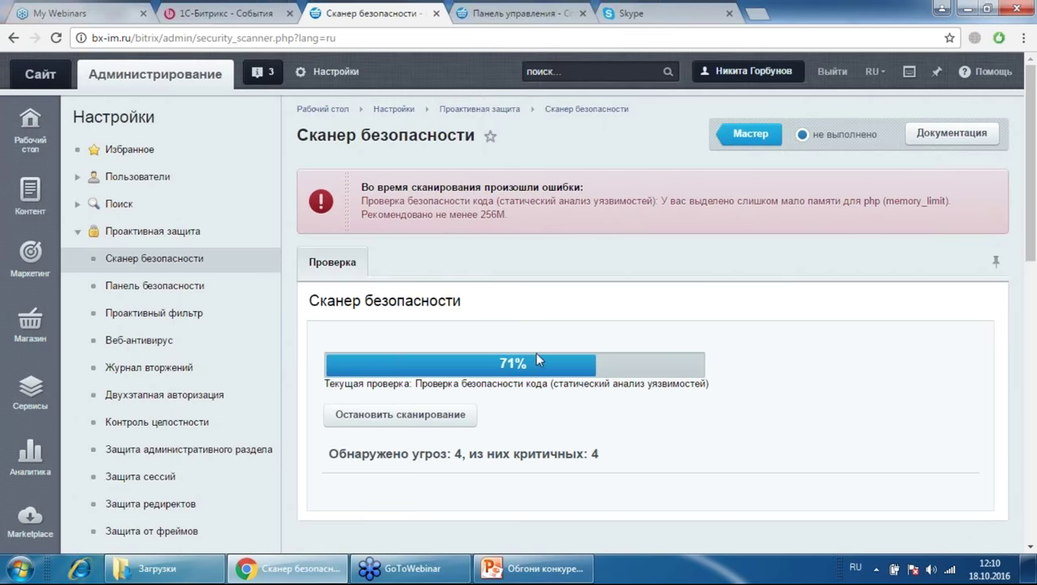
pyautogui.click(403, 417)
pyautogui.scroll(-1, 619, 253)
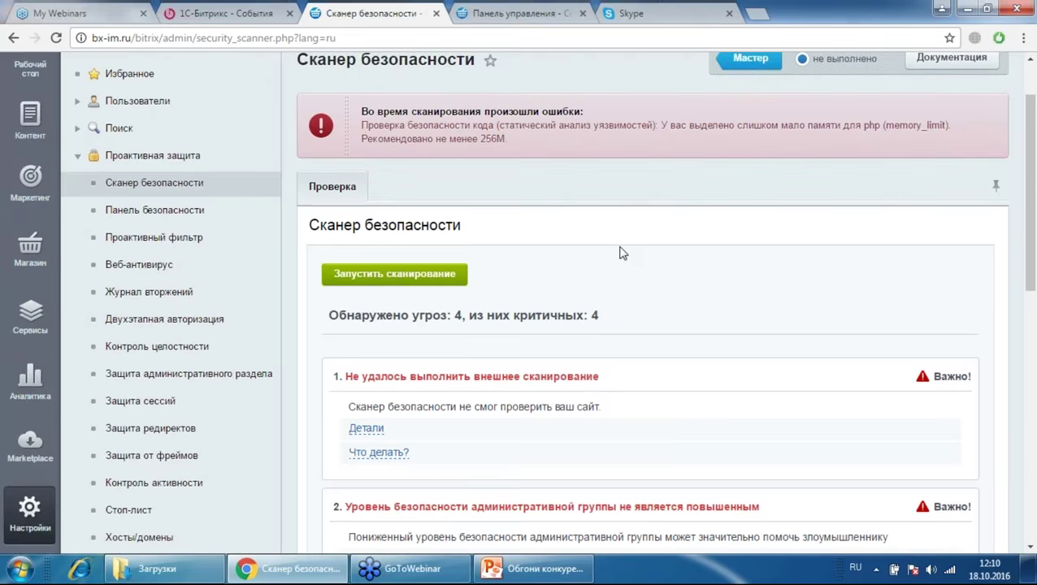
# Step: Expand the recommendation and the details of the failed external scanning threat and read through them
pyautogui.scroll(-2, 619, 252)
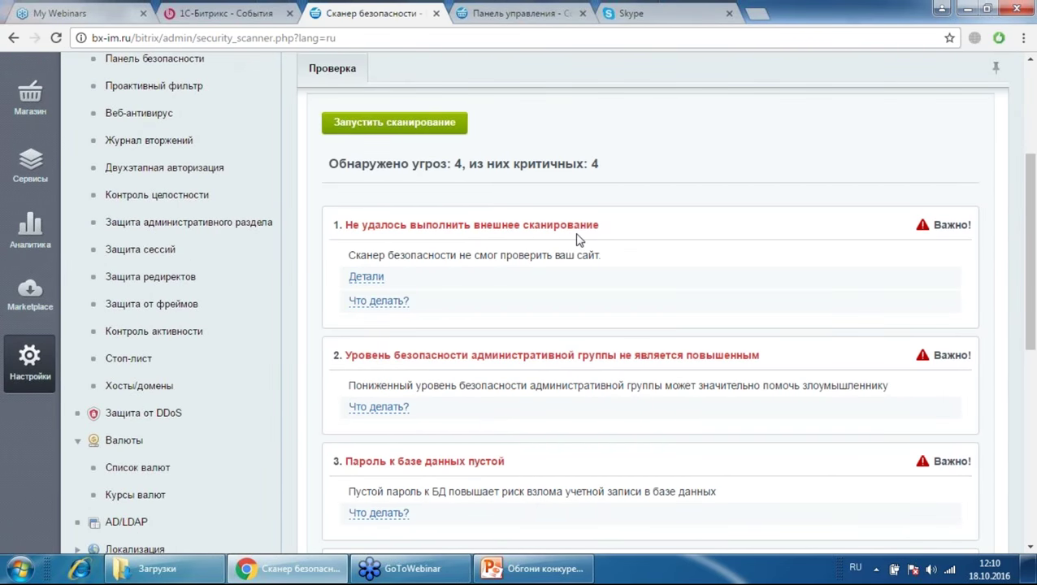
pyautogui.click(395, 301)
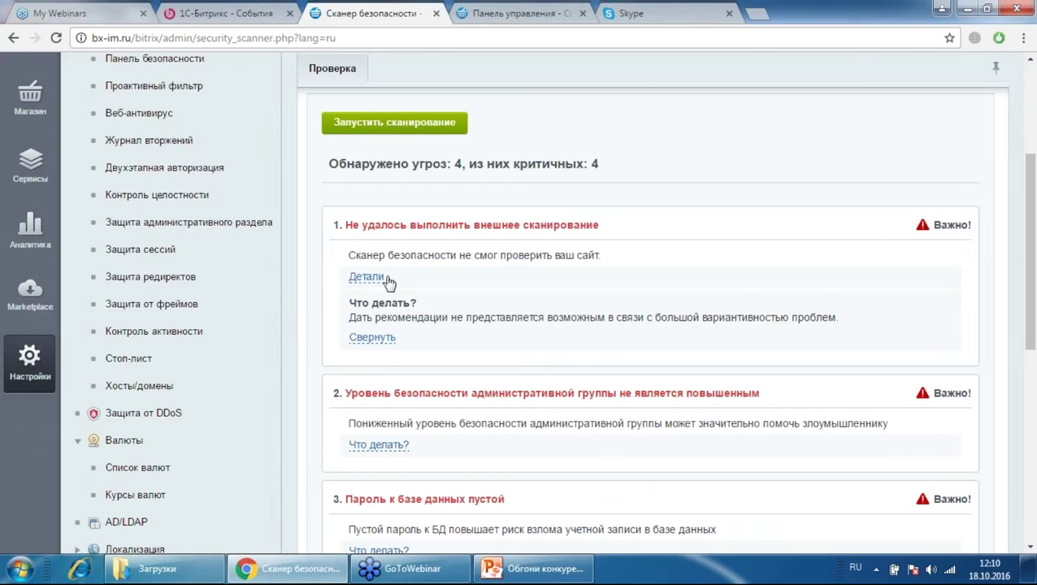
pyautogui.click(379, 277)
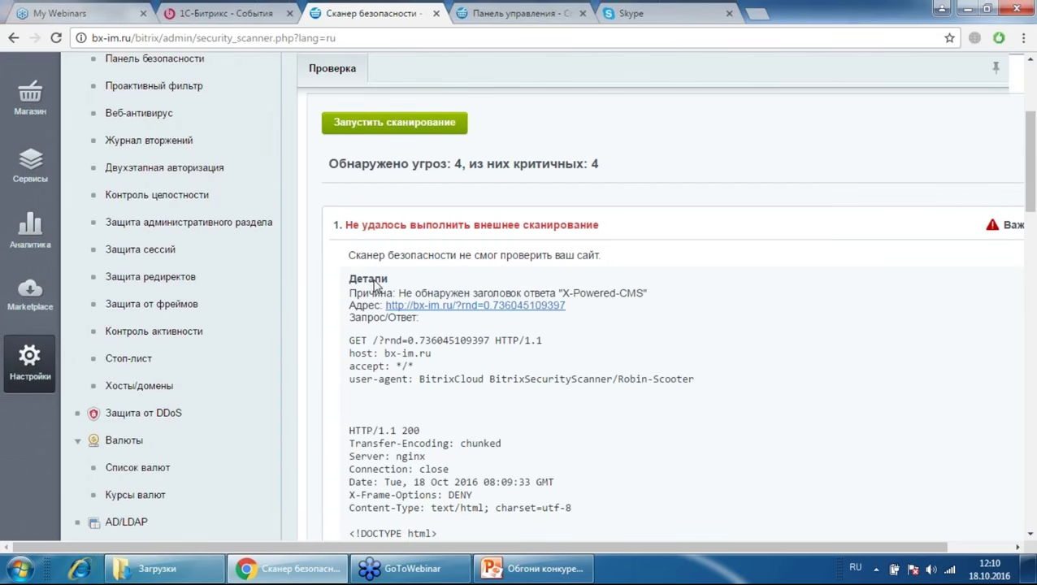
pyautogui.scroll(-15, 537, 268)
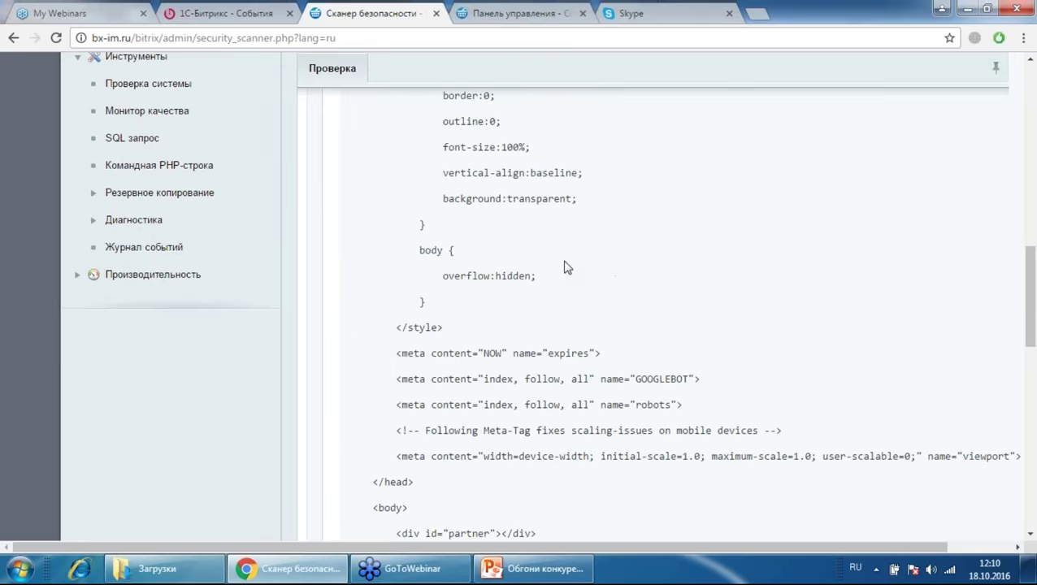
pyautogui.scroll(1, 566, 268)
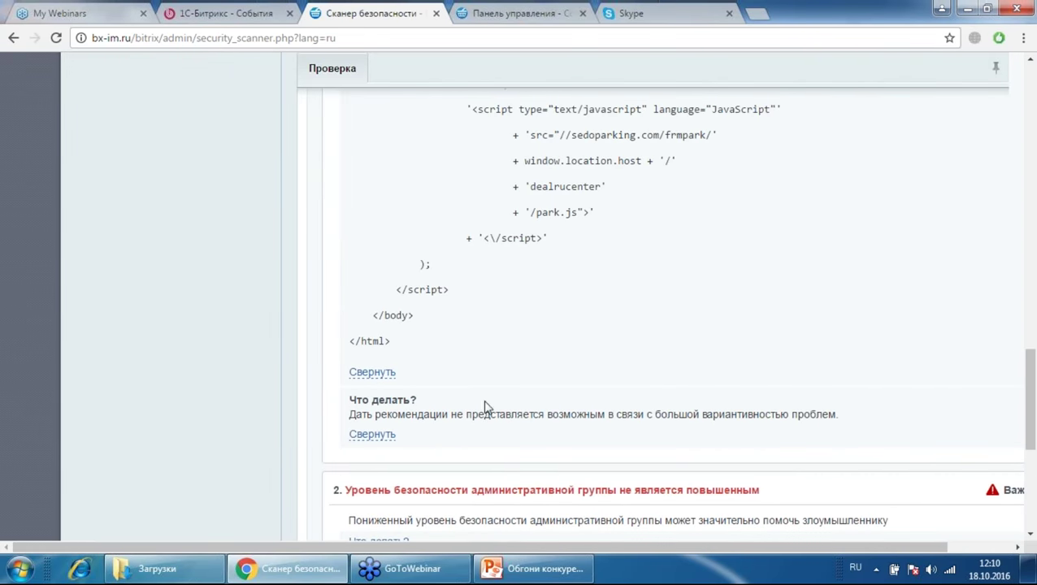
pyautogui.scroll(-5, 498, 378)
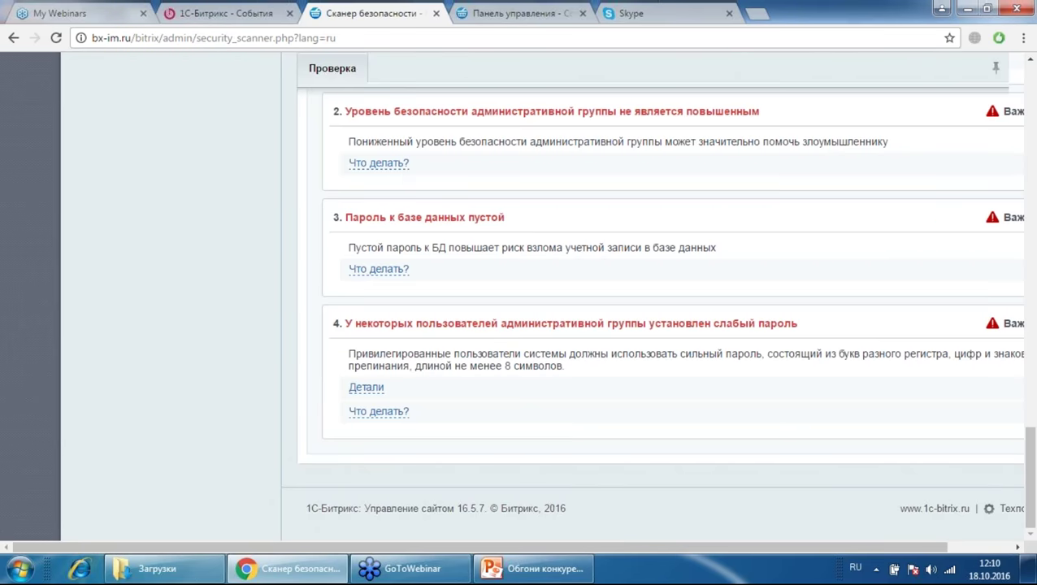
# Step: Expand the advice for the administrative group's security level threat and open its linked security policy page in a separate tab, keeping the scanner page in view
pyautogui.click(379, 162)
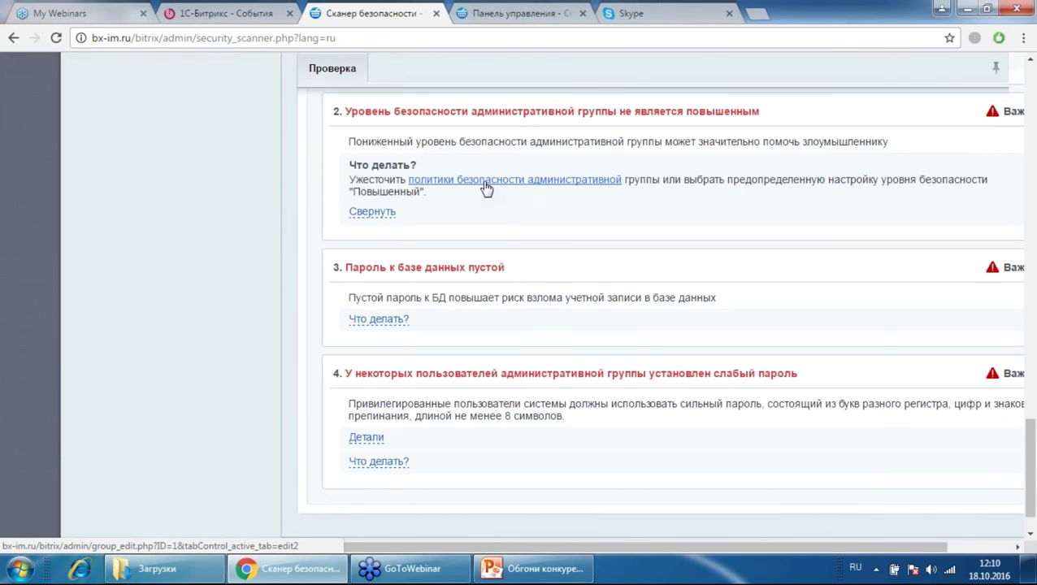
pyautogui.rightClick(485, 189)
pyautogui.click(502, 195)
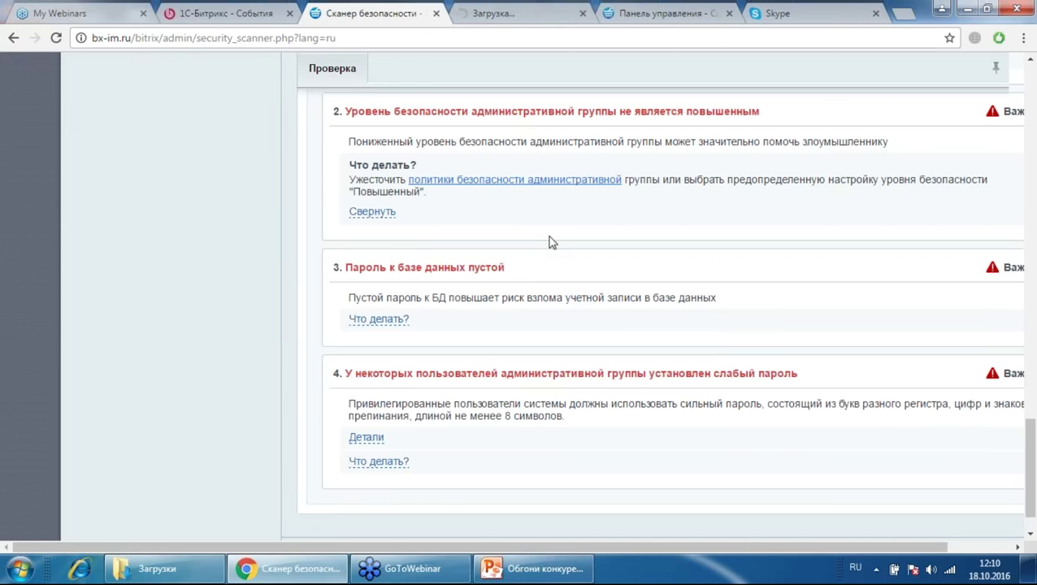
pyautogui.scroll(-1, 549, 241)
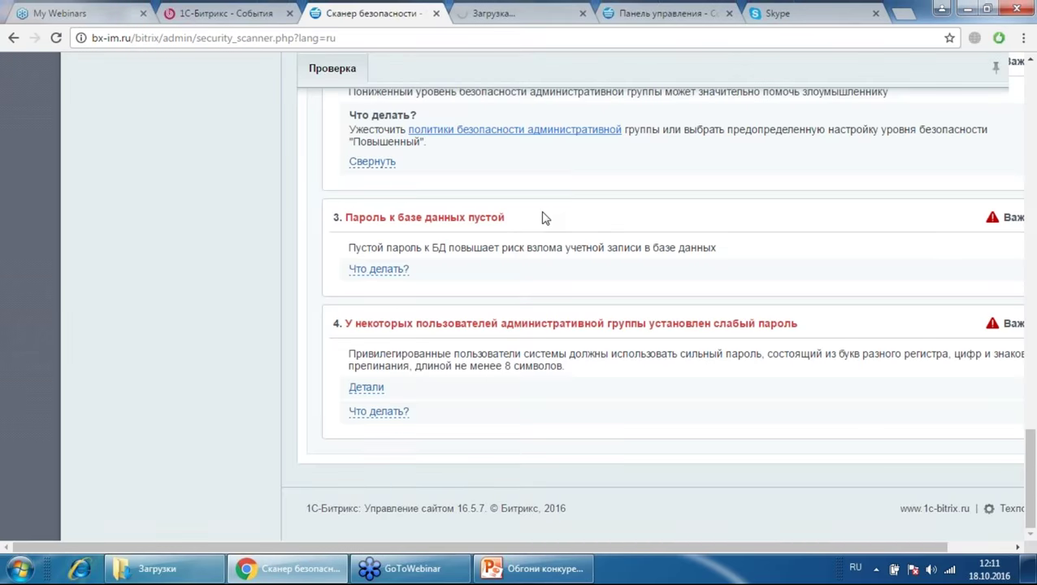
pyautogui.click(520, 13)
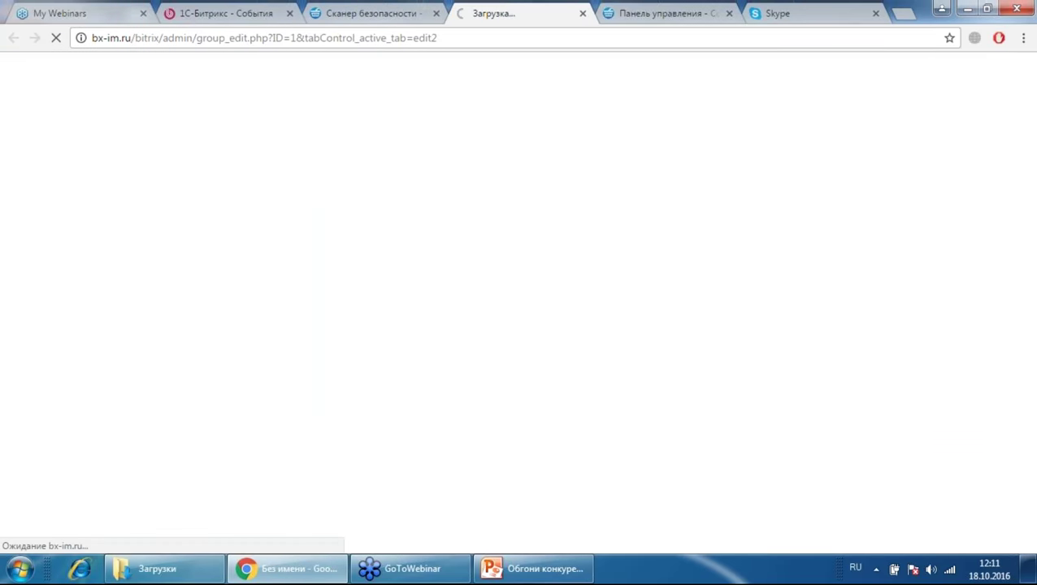
pyautogui.click(376, 13)
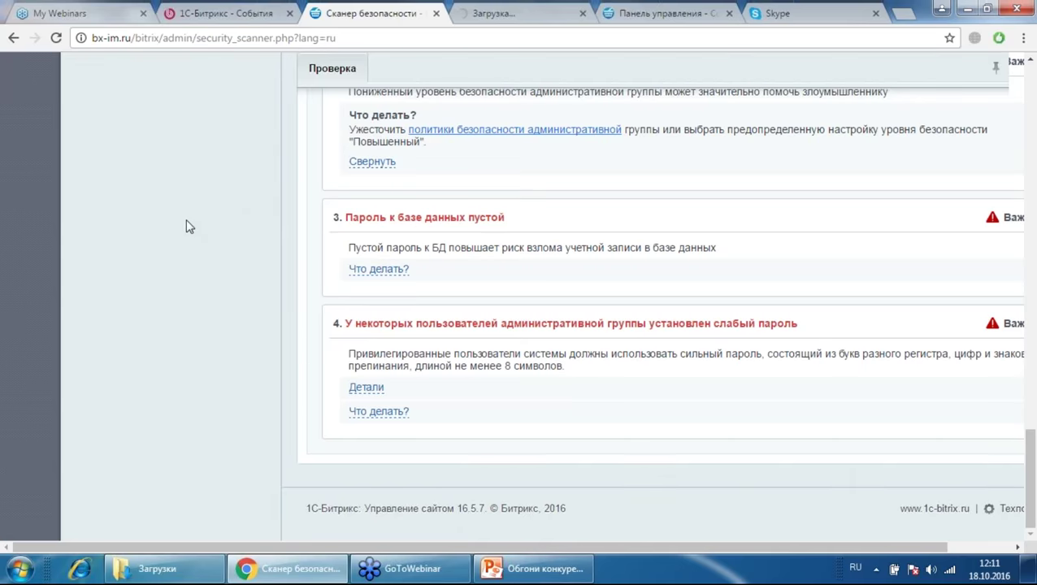
# Step: Open the "Панель безопасности" page and examine the scanner parameters and the standard, high and elevated security level recommendations
pyautogui.scroll(15, 185, 221)
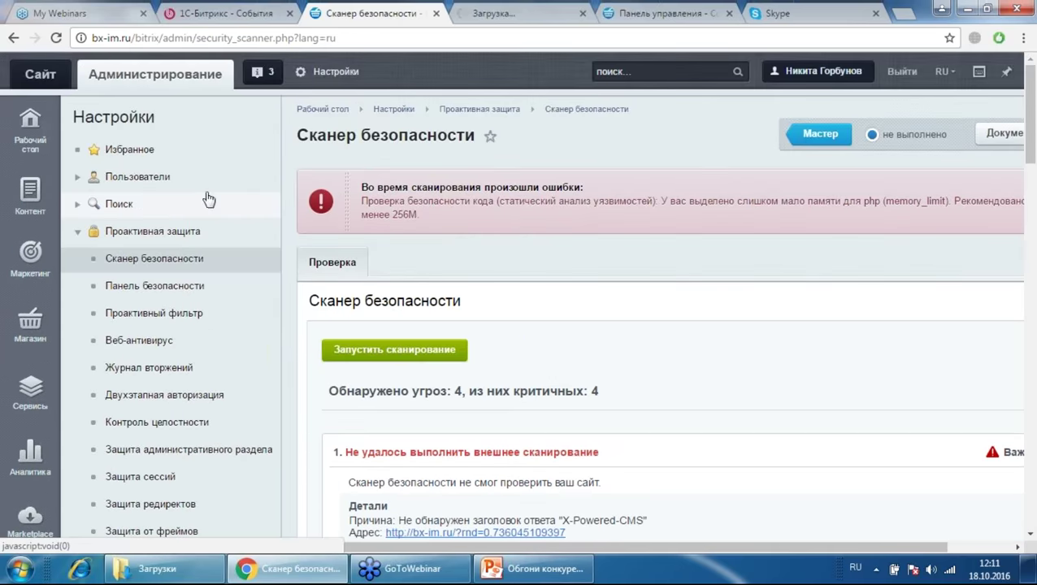
pyautogui.click(148, 286)
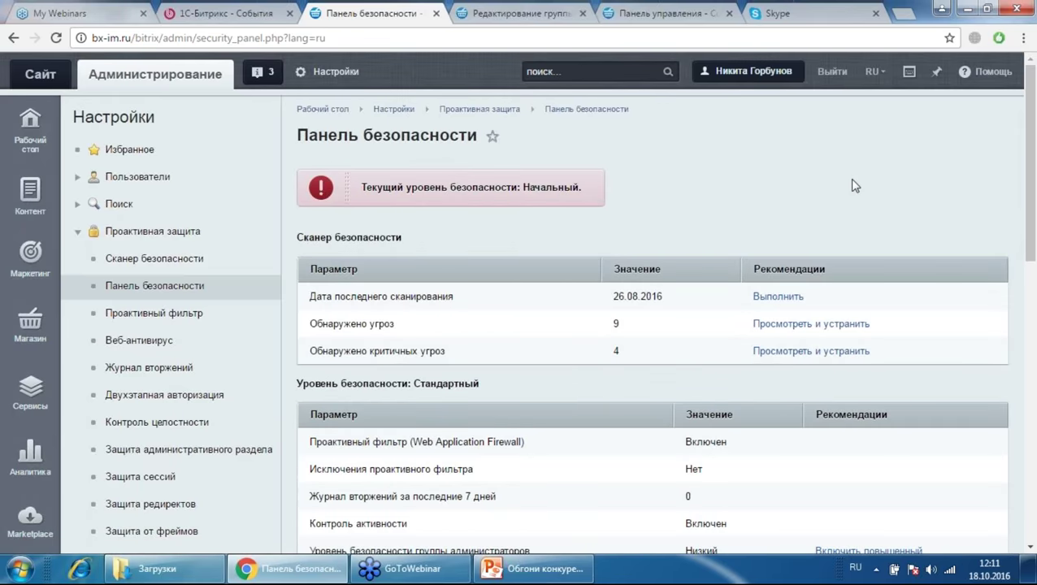
pyautogui.scroll(-2, 852, 183)
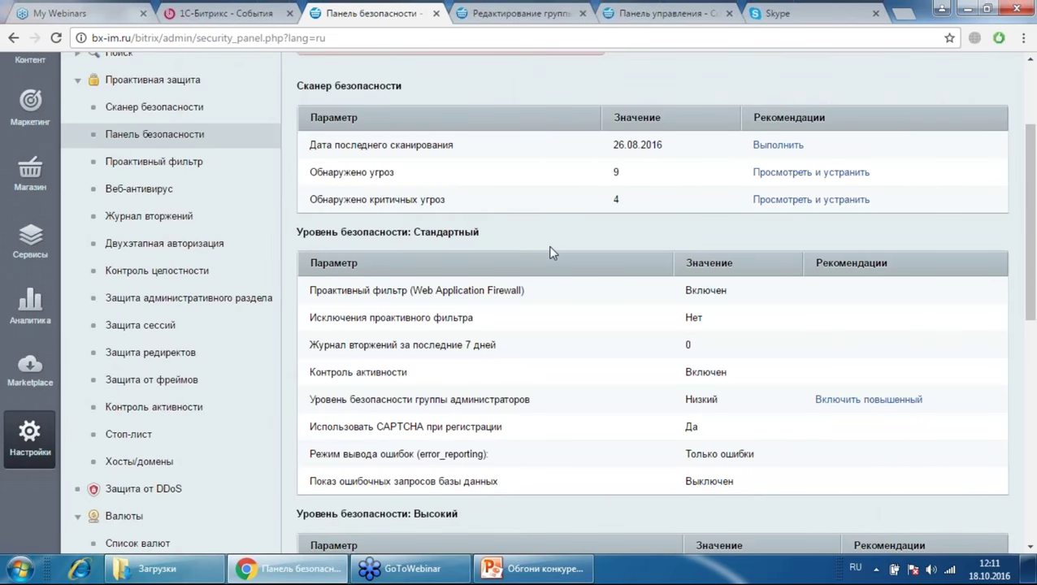
pyautogui.scroll(-5, 548, 245)
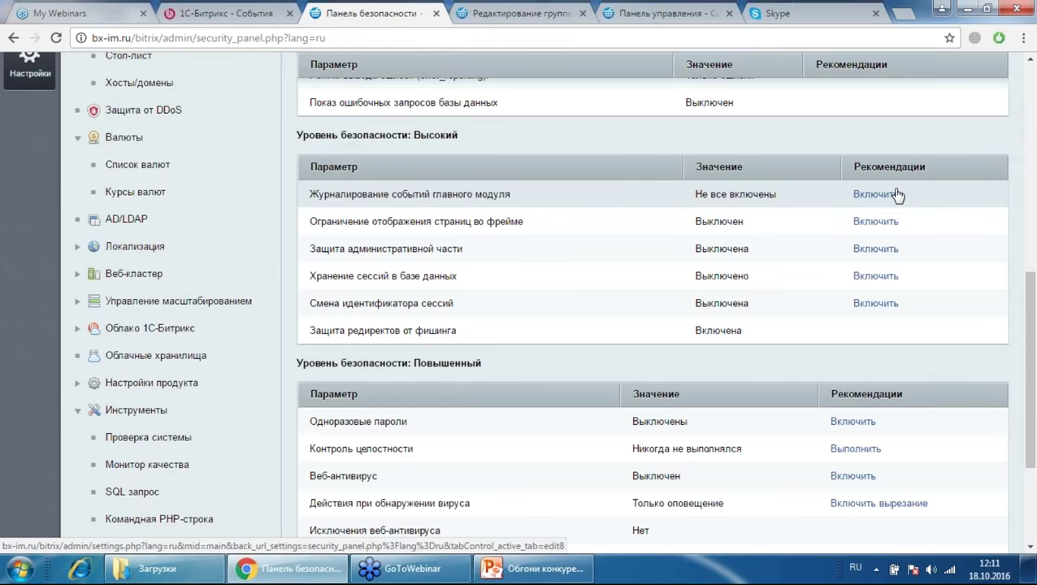
pyautogui.scroll(-2, 897, 195)
pyautogui.scroll(5, 752, 224)
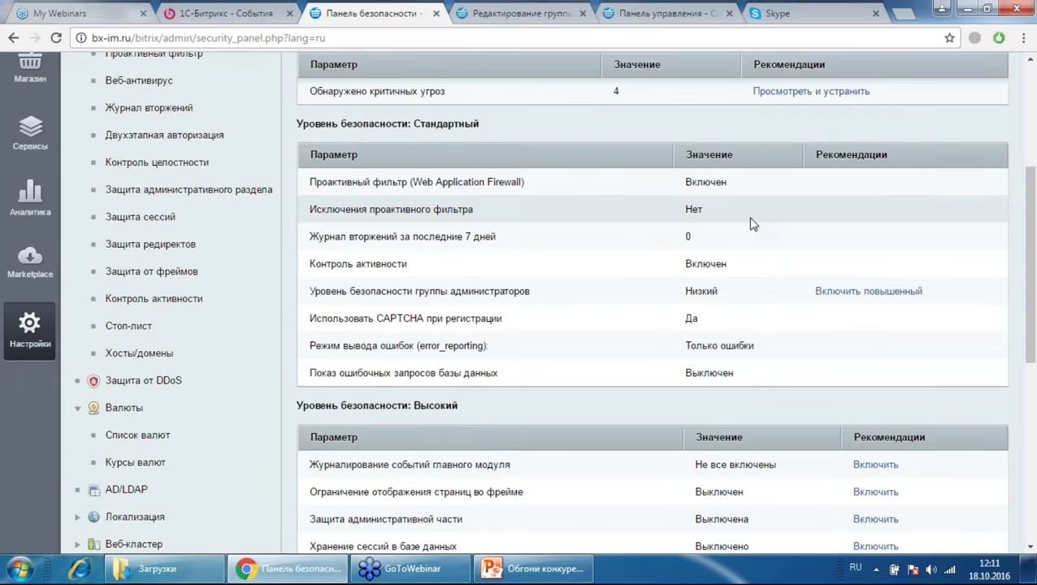
pyautogui.scroll(3, 752, 224)
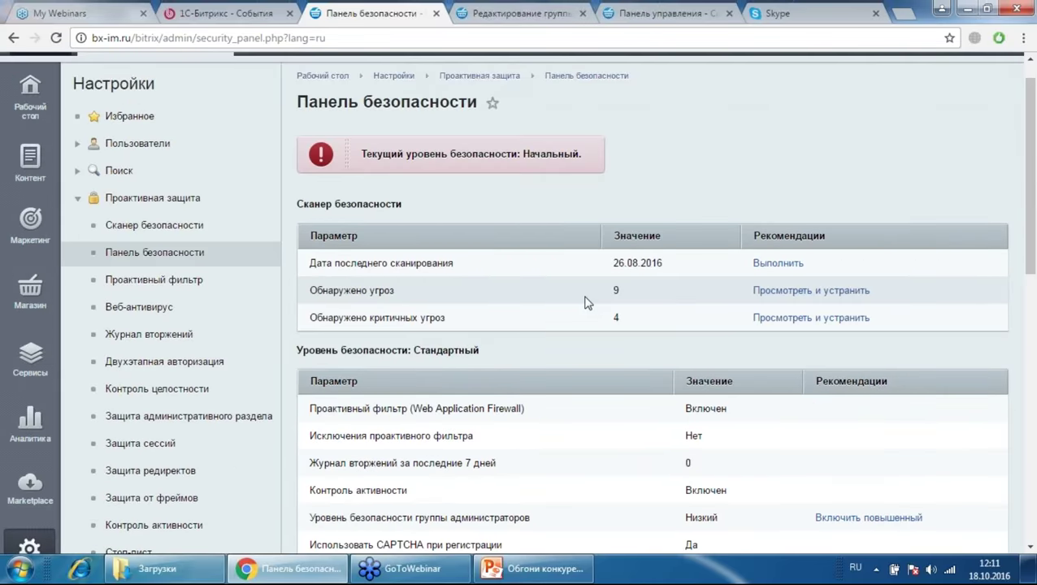
# Step: View the "Проактивный фильтр" page and examine how one-time passwords are used and activated on the "Двухэтапная авторизация" page
pyautogui.click(190, 281)
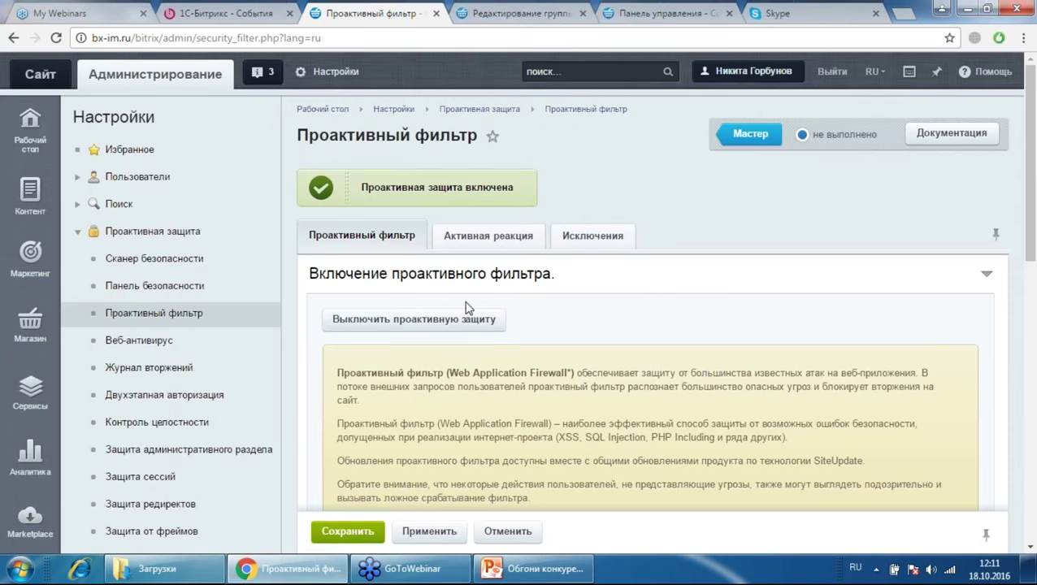
pyautogui.click(198, 398)
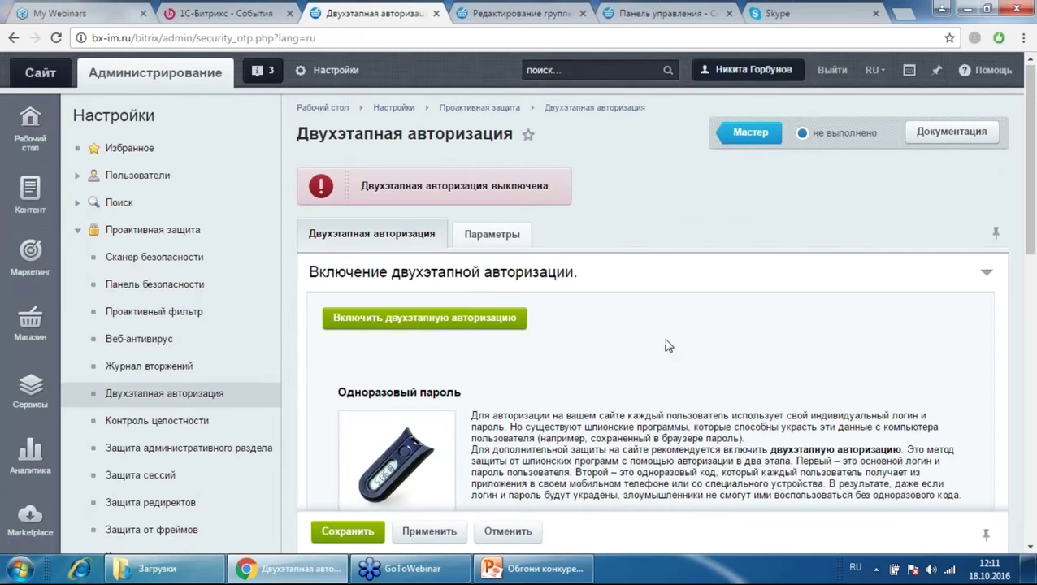
pyautogui.scroll(-2, 665, 346)
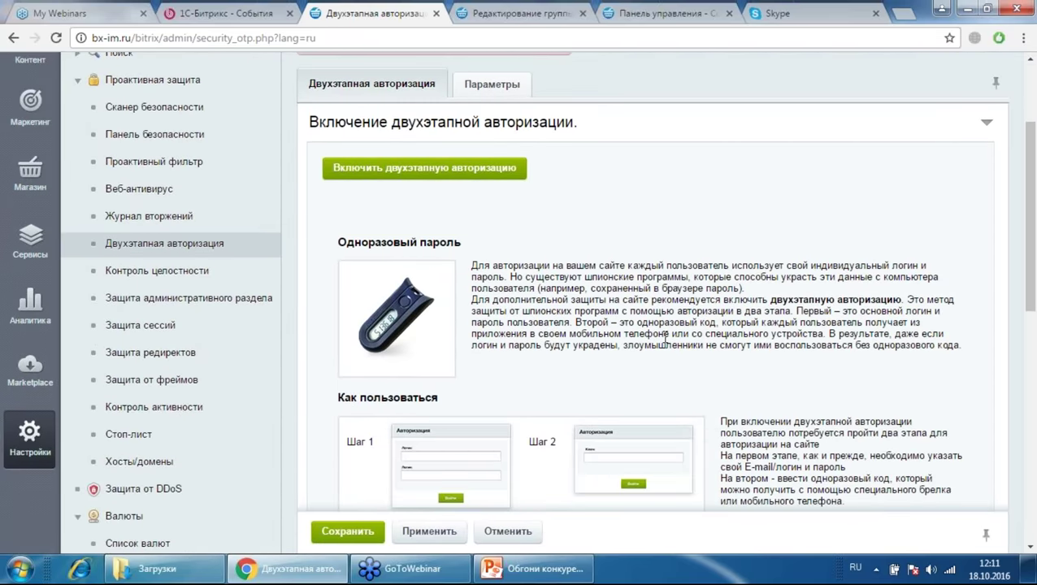
pyautogui.scroll(-1, 665, 339)
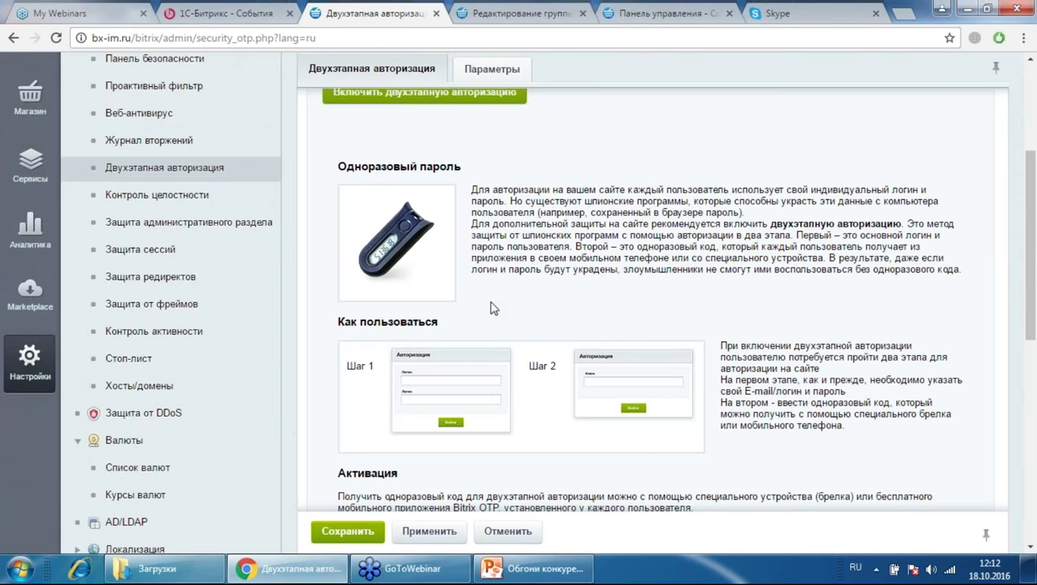
pyautogui.scroll(-1, 480, 325)
pyautogui.scroll(1, 459, 357)
pyautogui.scroll(-2, 593, 167)
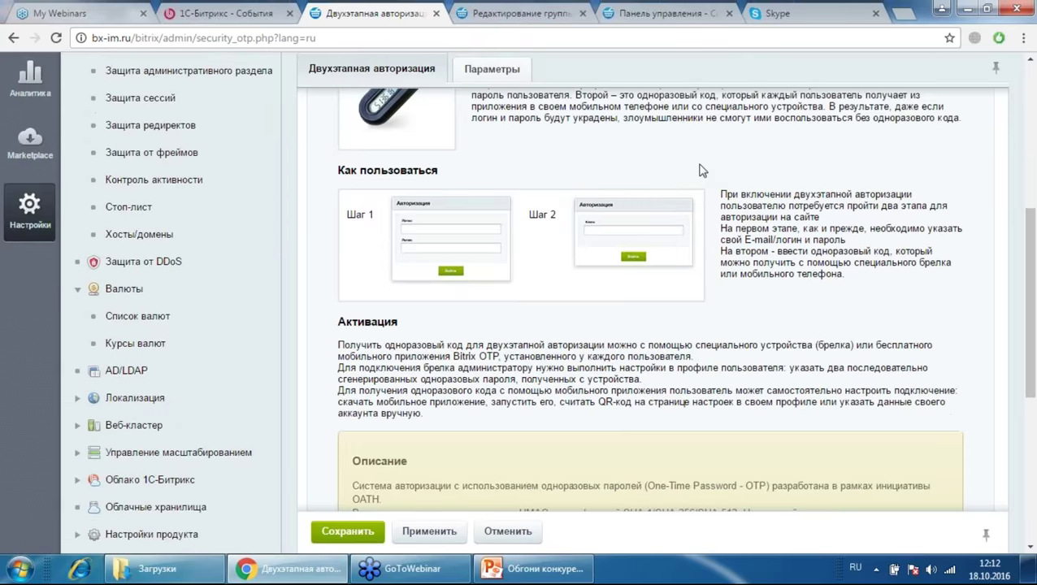
pyautogui.scroll(-1, 700, 169)
pyautogui.scroll(3, 701, 168)
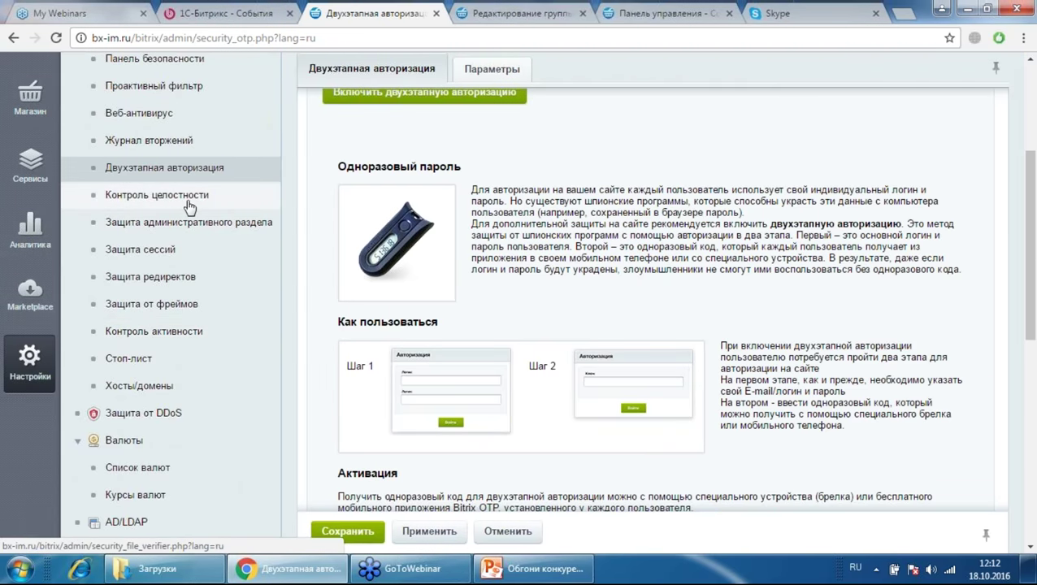
pyautogui.scroll(3, 189, 208)
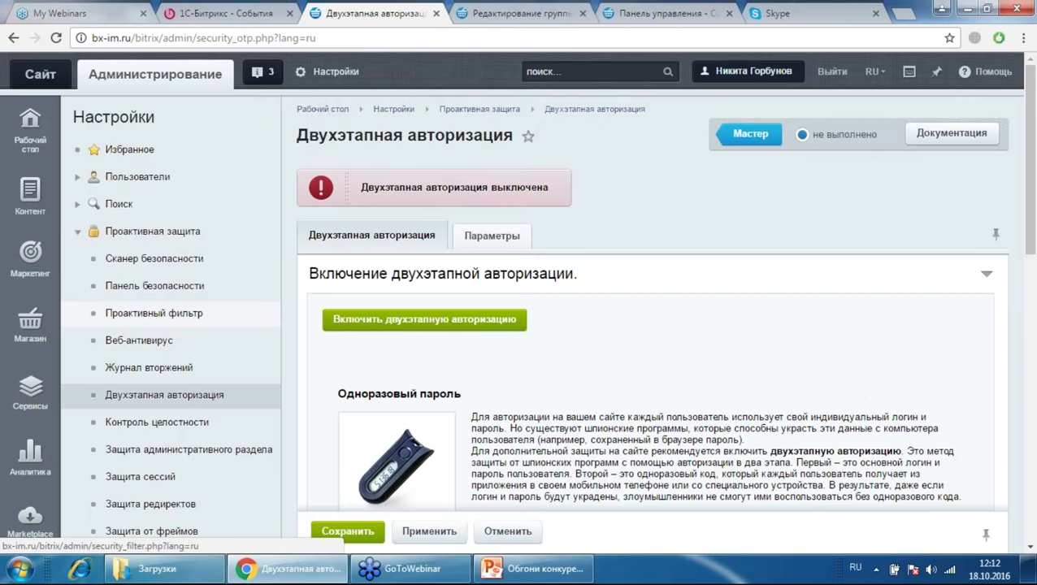
pyautogui.scroll(-1, 156, 342)
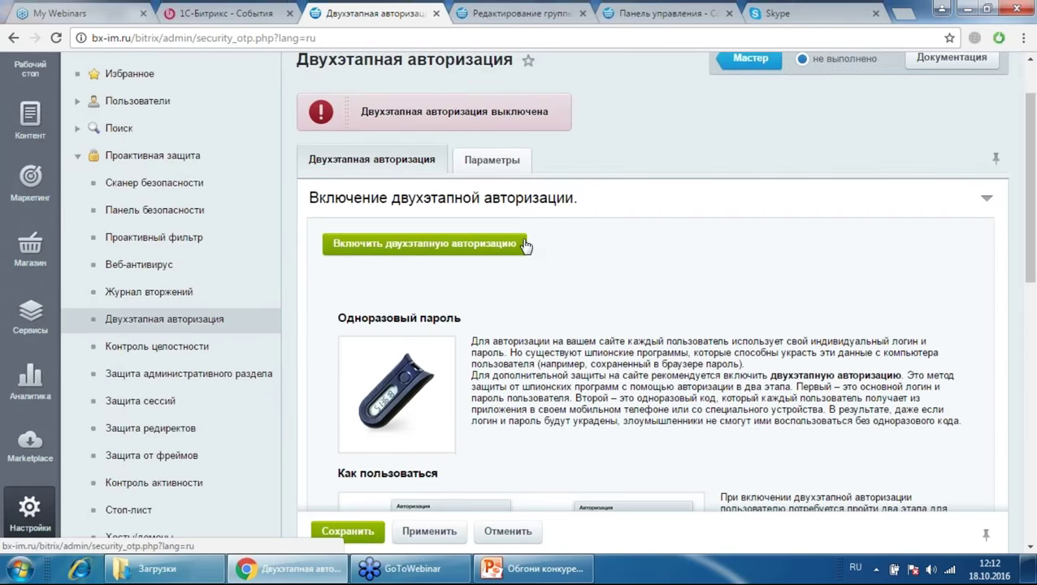
pyautogui.scroll(-1, 537, 229)
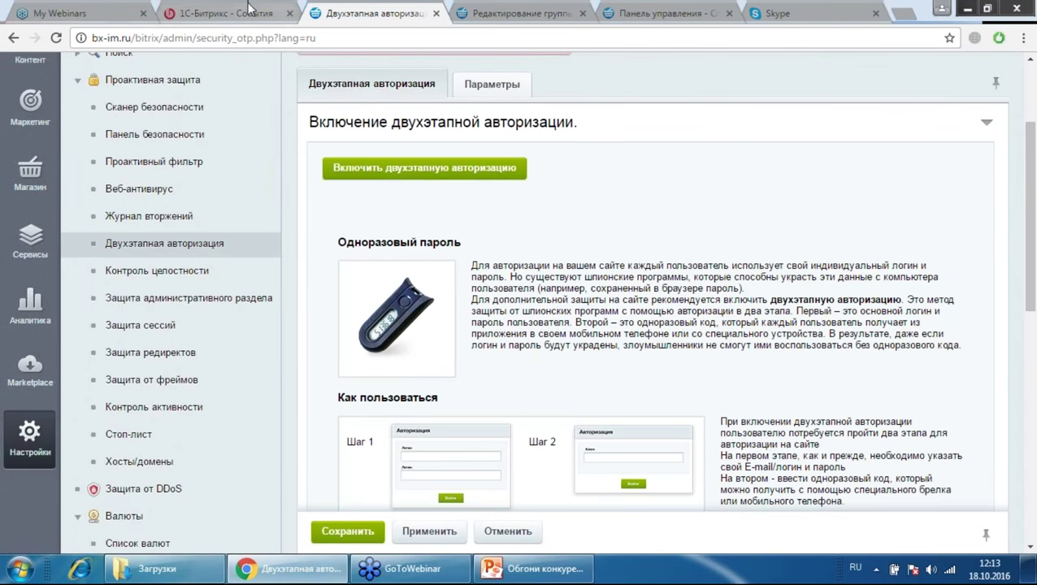
# Step: In the "Магазин" section, collapse "Отчёты" and open "Мастер магазина" under "Настройки"
pyautogui.click(30, 171)
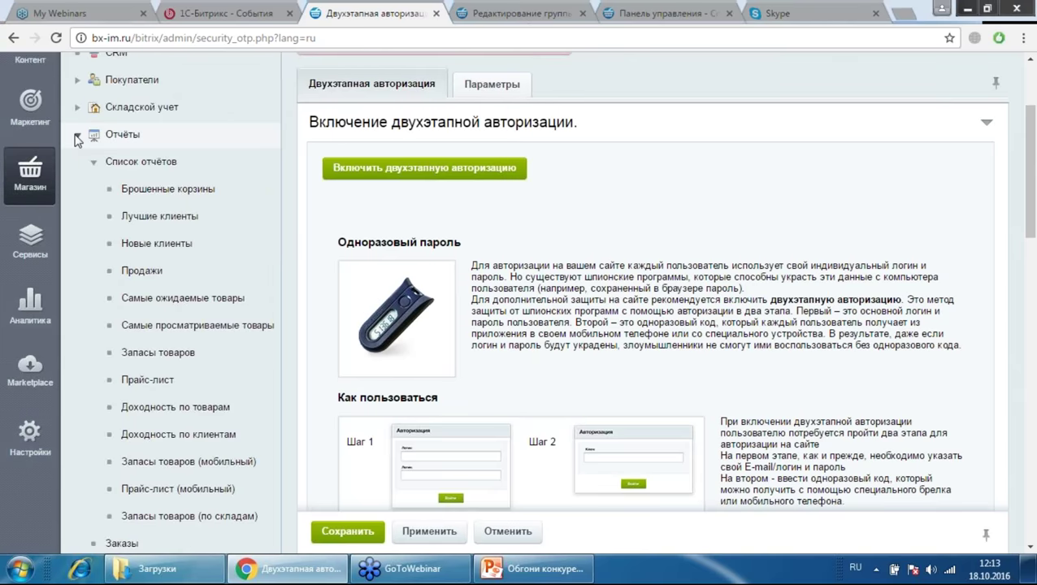
pyautogui.click(78, 138)
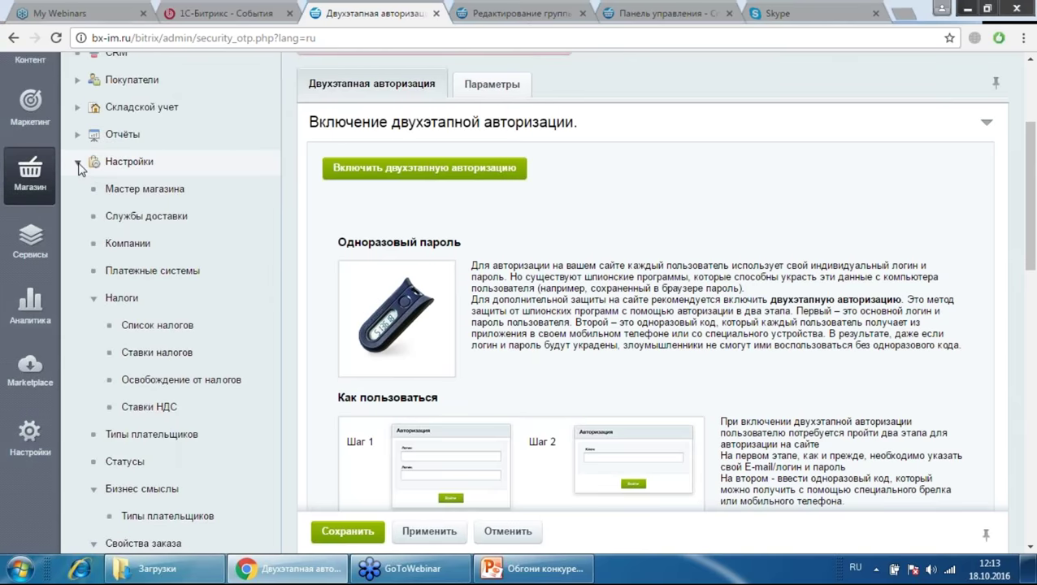
pyautogui.click(78, 163)
pyautogui.click(78, 162)
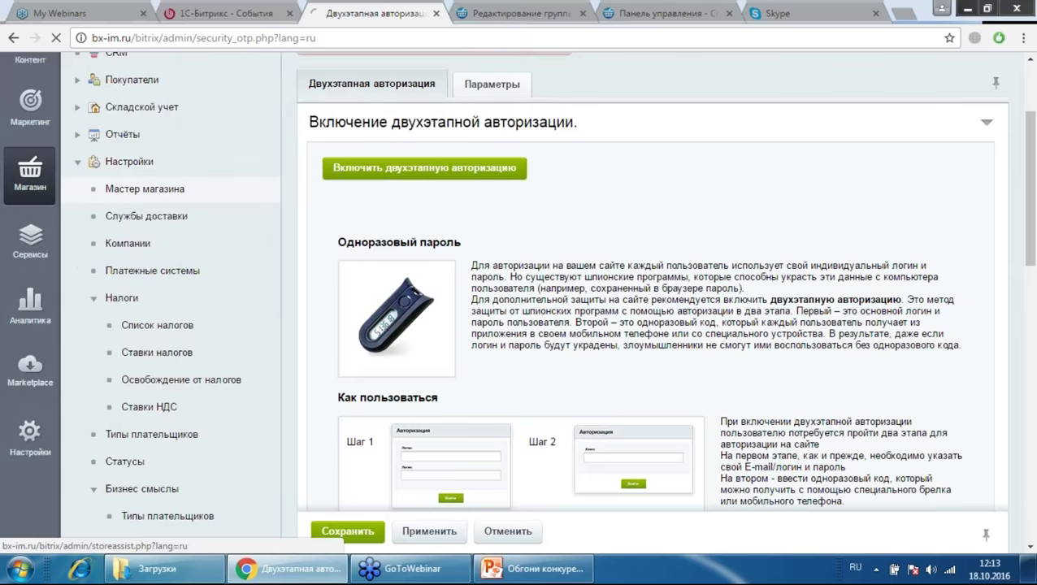
pyautogui.click(119, 192)
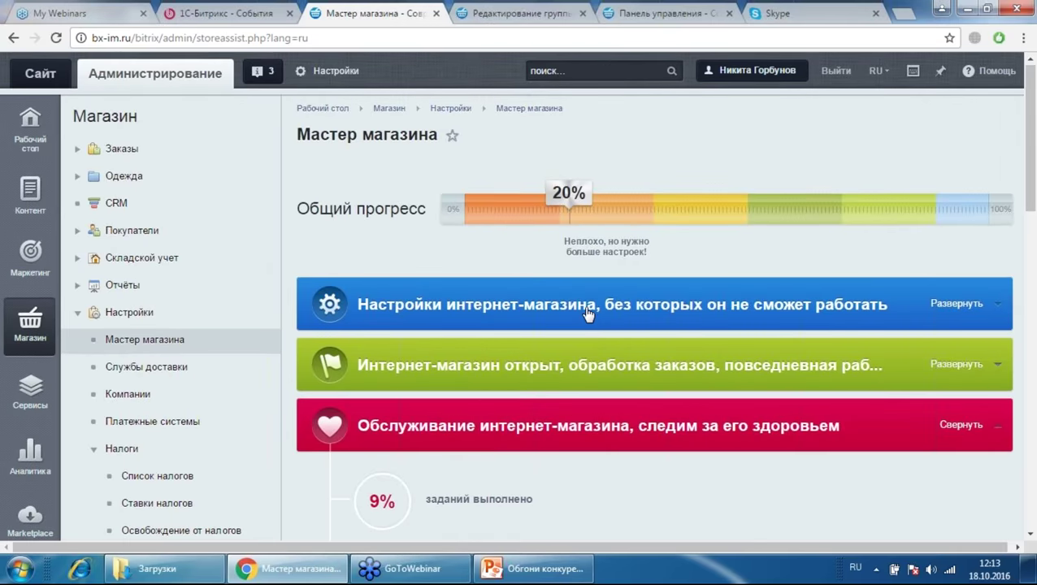
# Step: Open the wizard's "Ускорение сайта, использование CDN" task in a separate tab and close the user group editing page
pyautogui.scroll(-5, 588, 314)
pyautogui.scroll(-1, 591, 301)
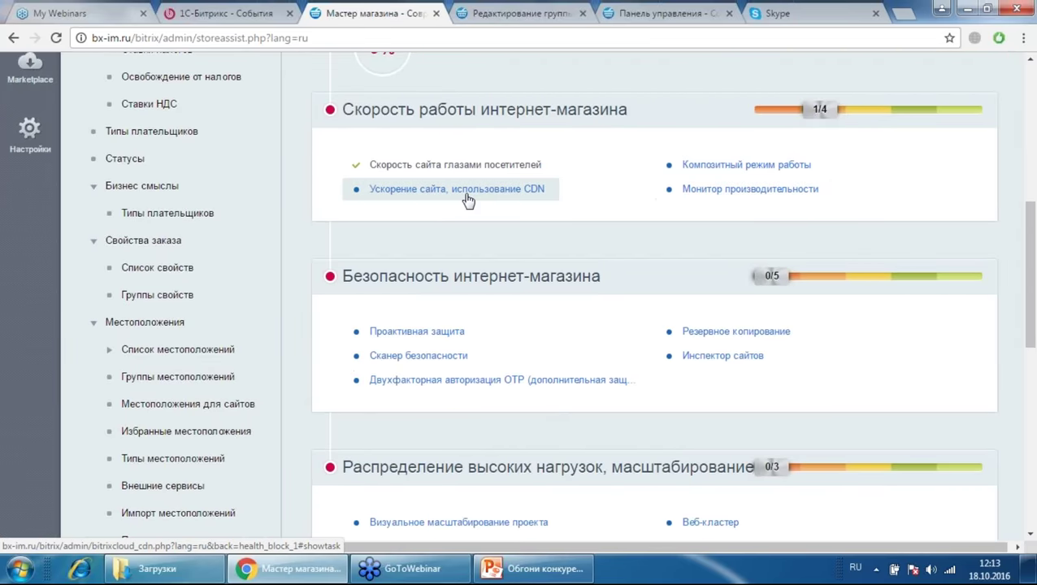
pyautogui.rightClick(467, 199)
pyautogui.click(498, 205)
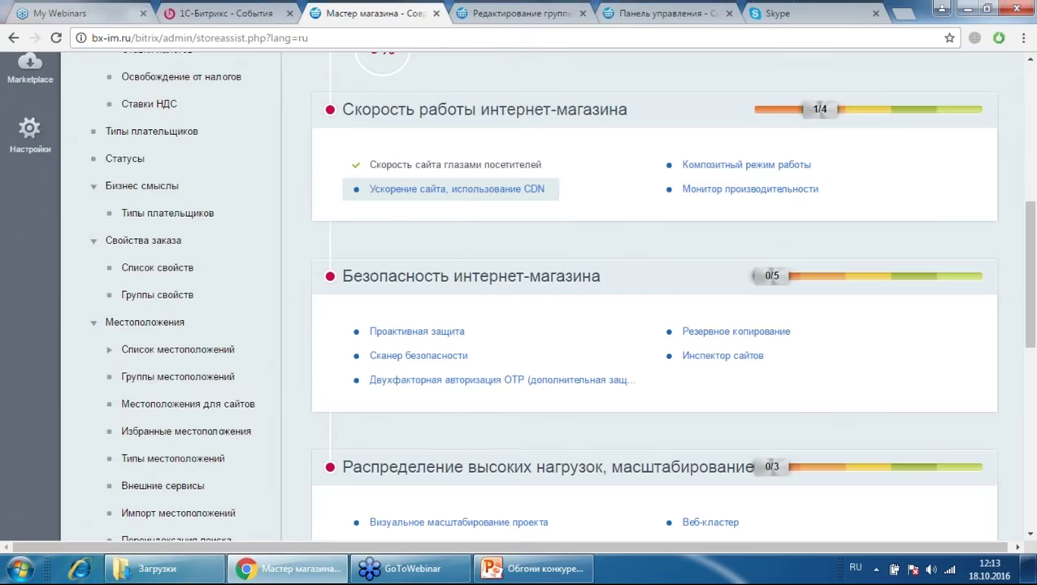
pyautogui.click(404, 7)
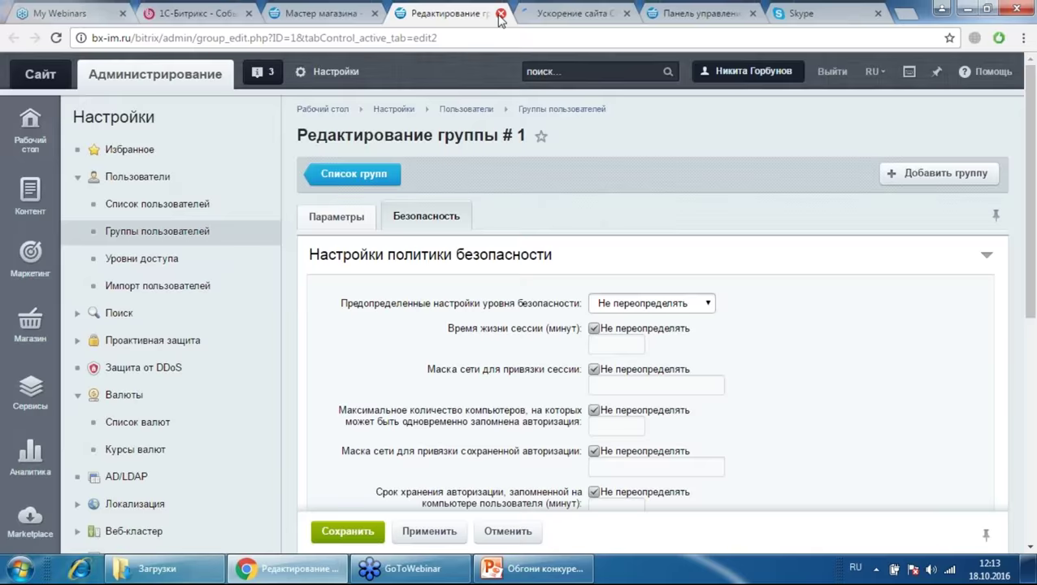
pyautogui.click(501, 13)
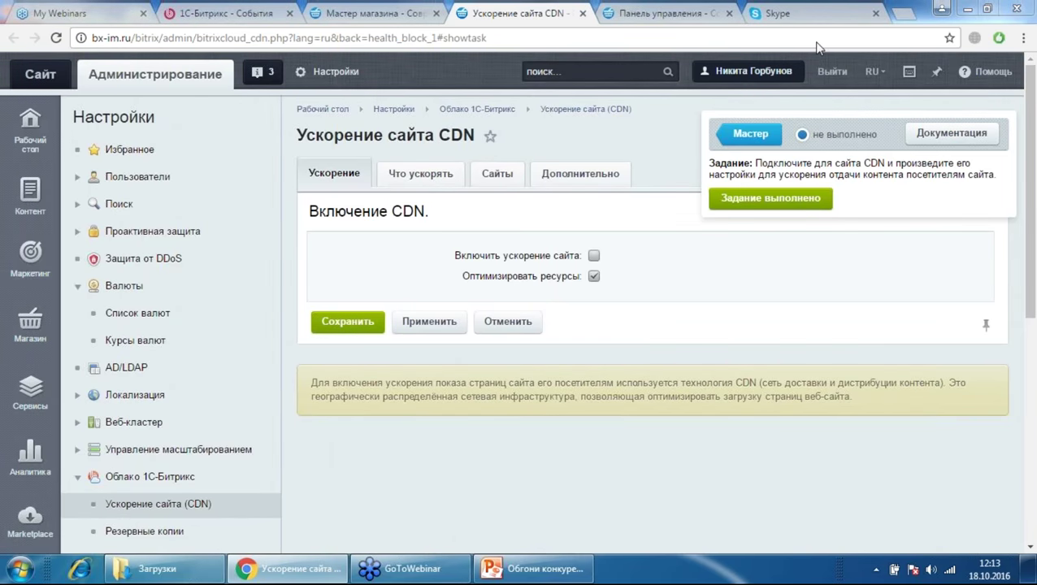
# Step: Switch to the PowerPoint presentation and view slides 52 to 54 on composite mode and the "Скорость сайта" cloud service
pyautogui.click(536, 568)
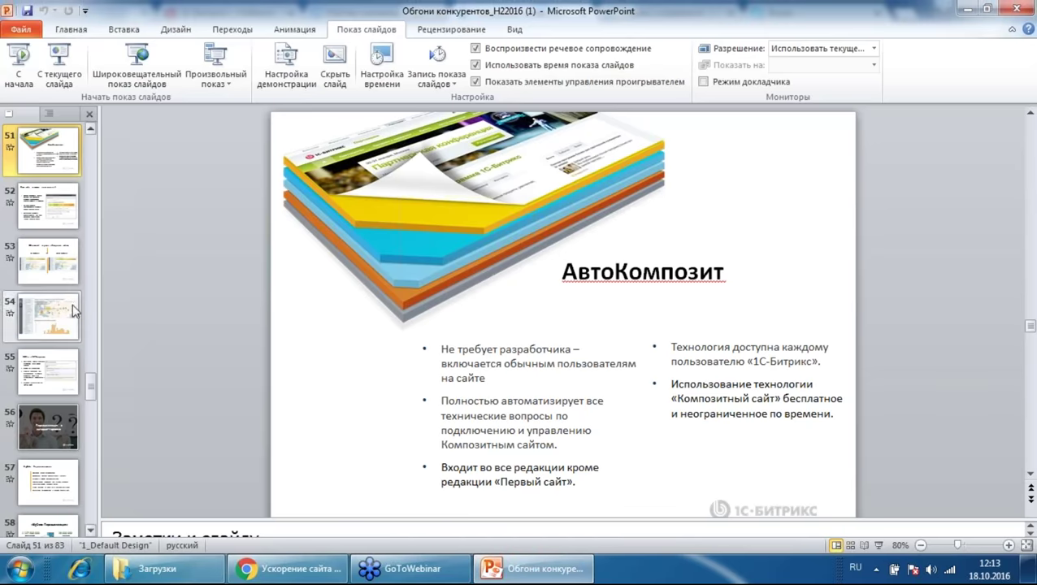
pyautogui.click(46, 222)
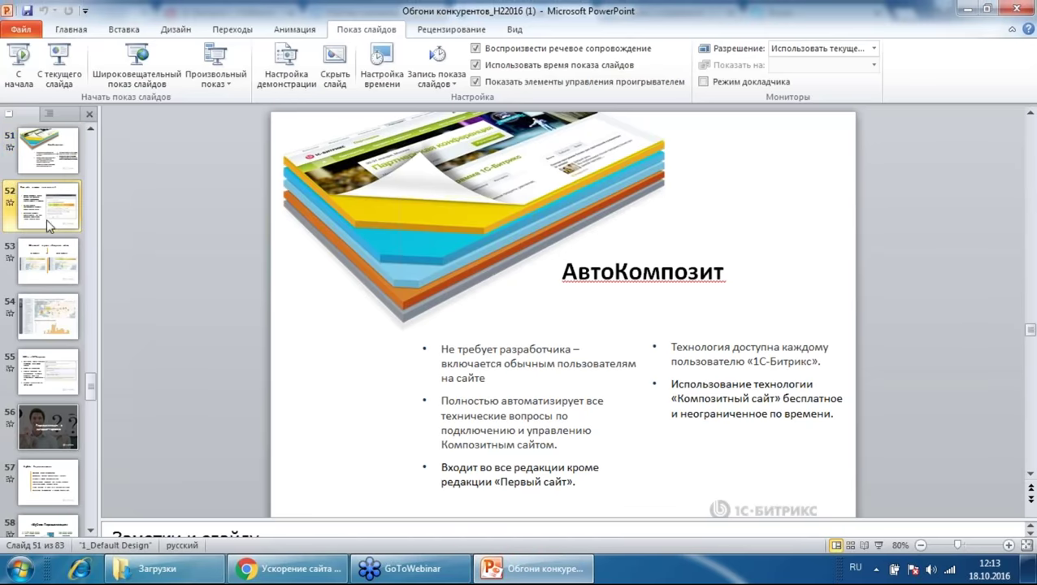
pyautogui.click(34, 280)
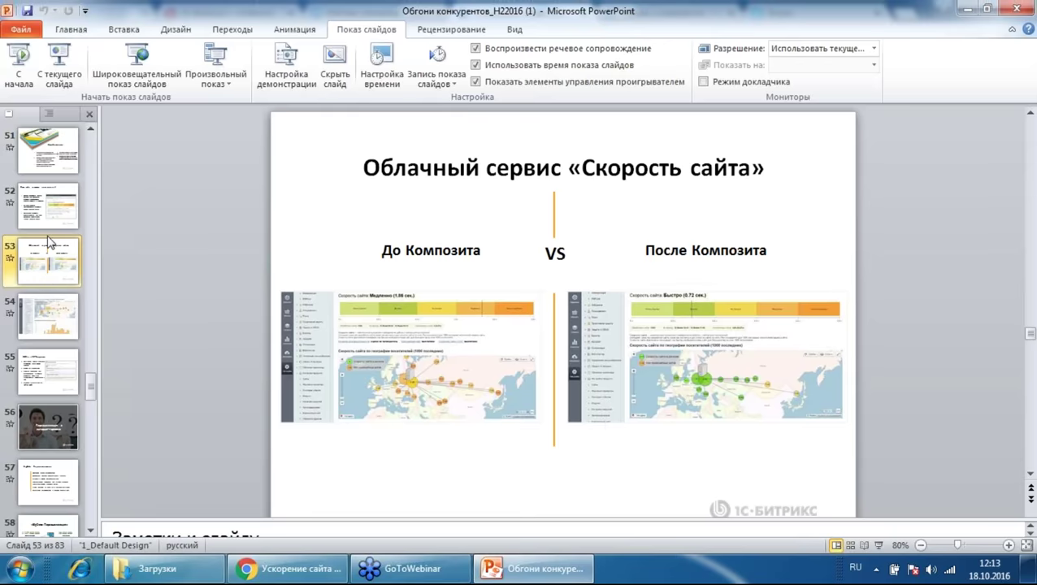
pyautogui.click(49, 320)
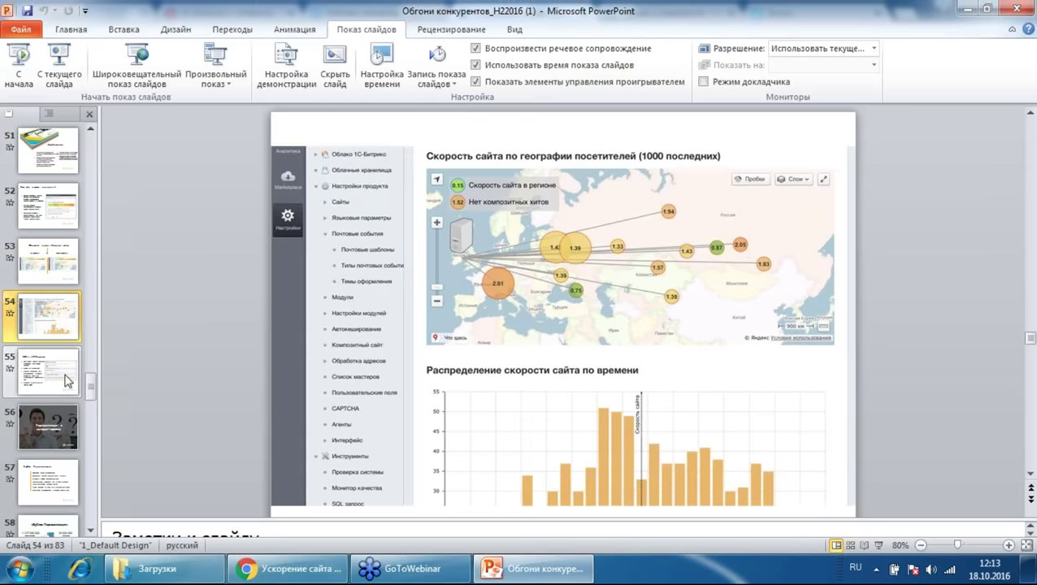
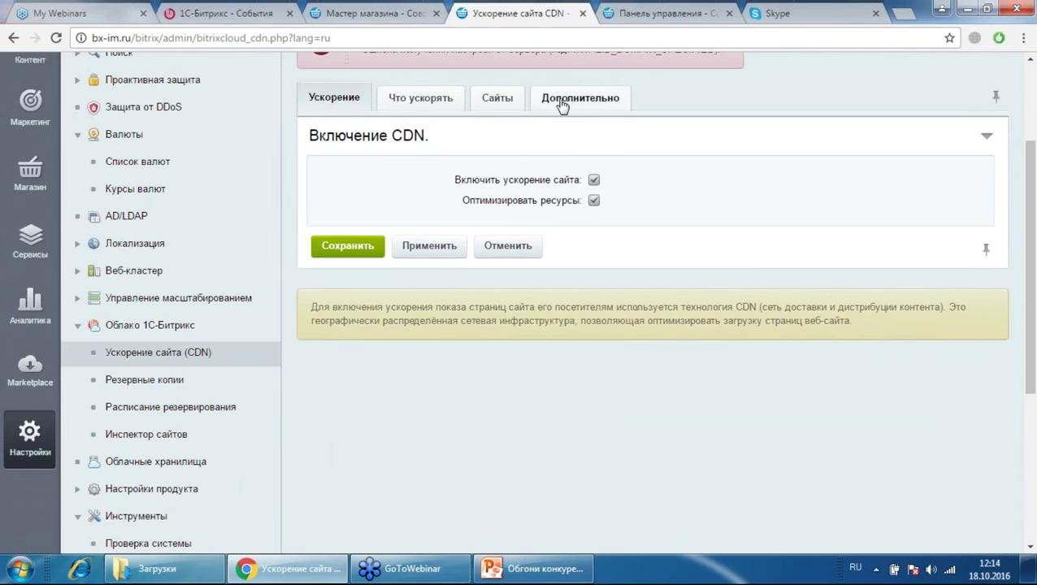
# Step: Back in the browser, review the CDN page's "Дополнительно", "Сайты", "Что ускорять" and "Ускорение" settings
pyautogui.click(563, 102)
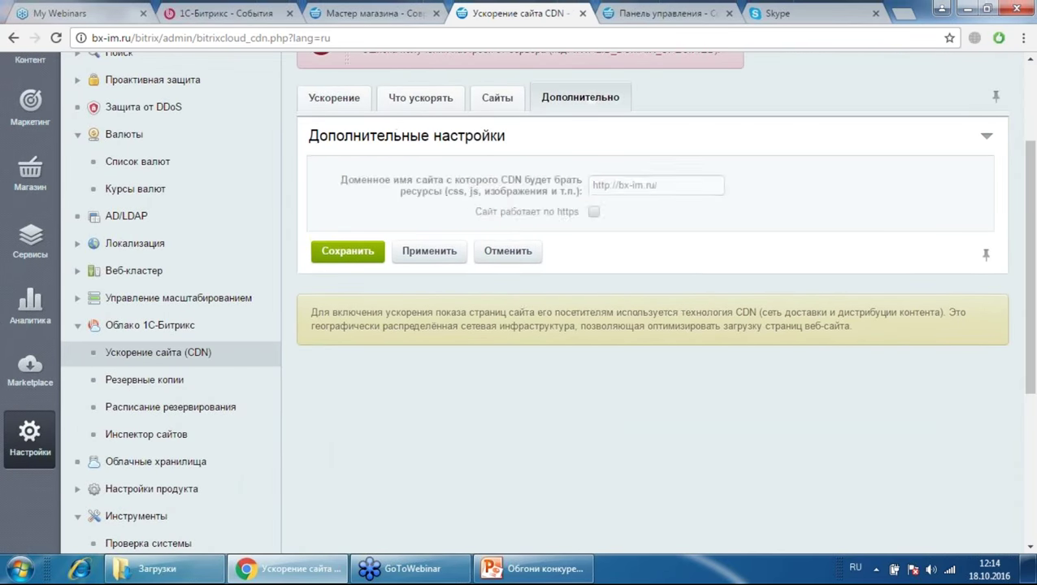
pyautogui.click(464, 106)
pyautogui.click(580, 97)
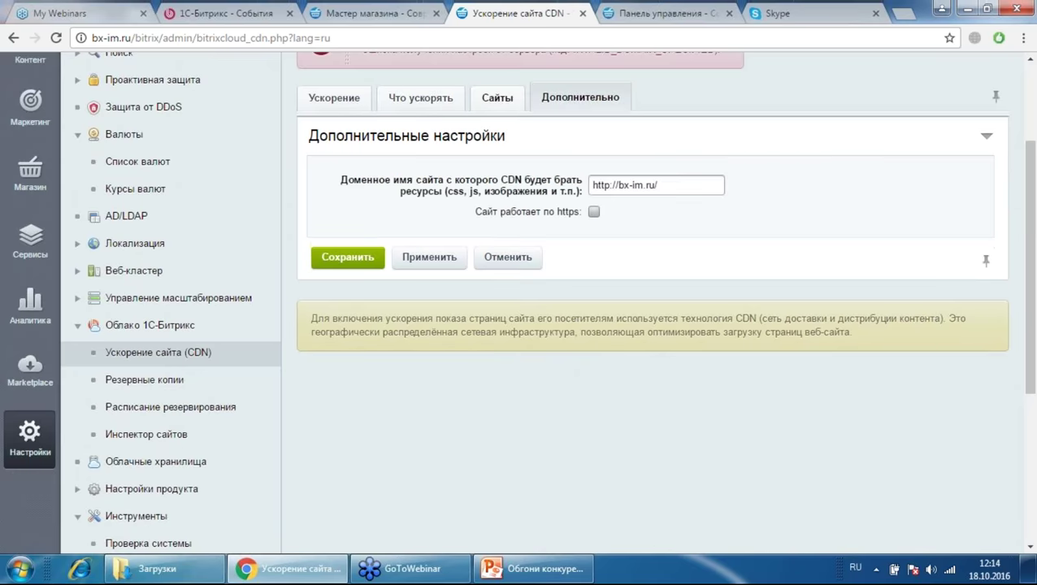
pyautogui.click(493, 99)
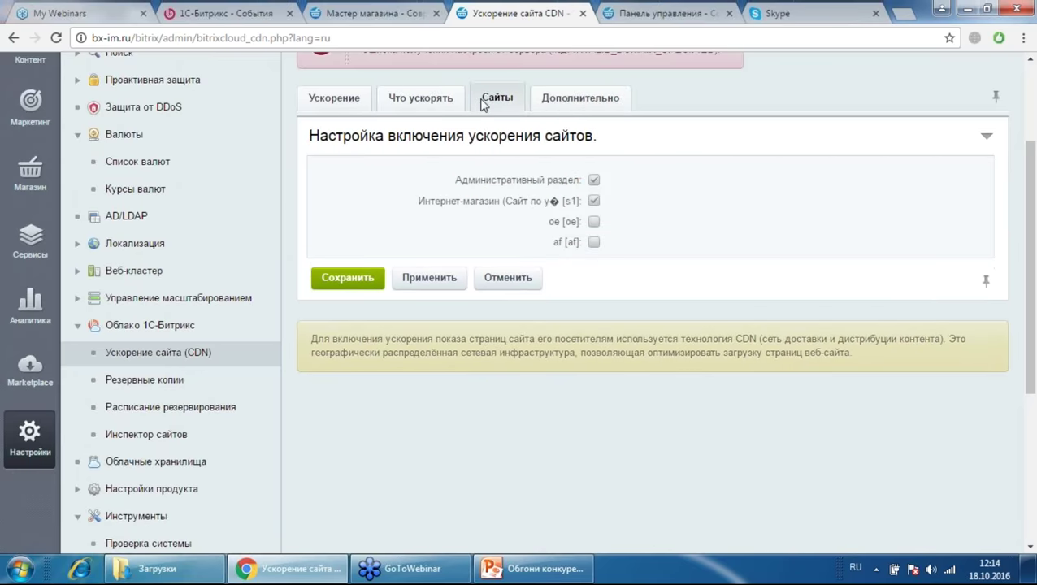
pyautogui.click(415, 110)
pyautogui.click(334, 98)
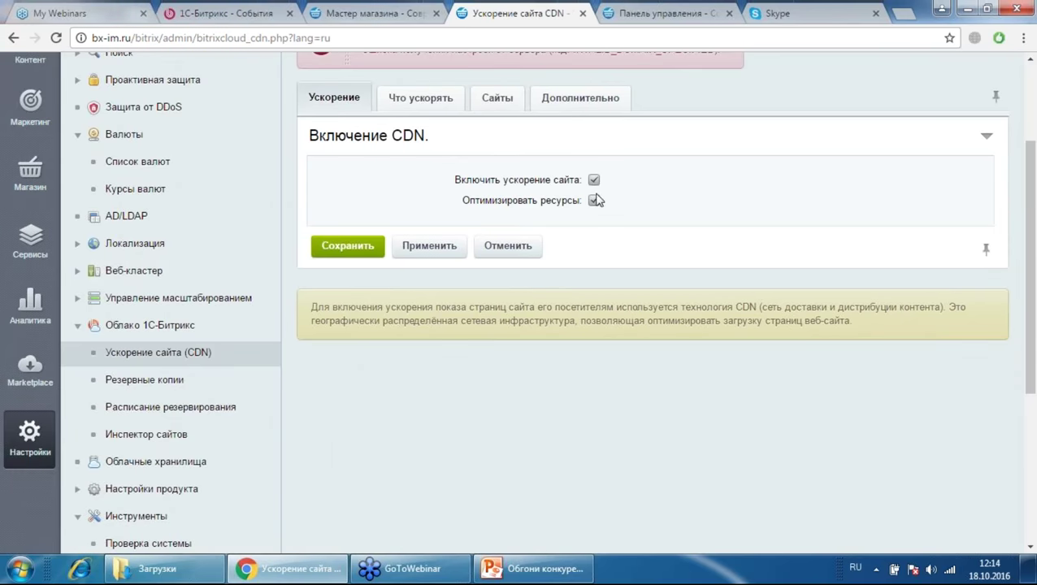
pyautogui.scroll(3, 206, 275)
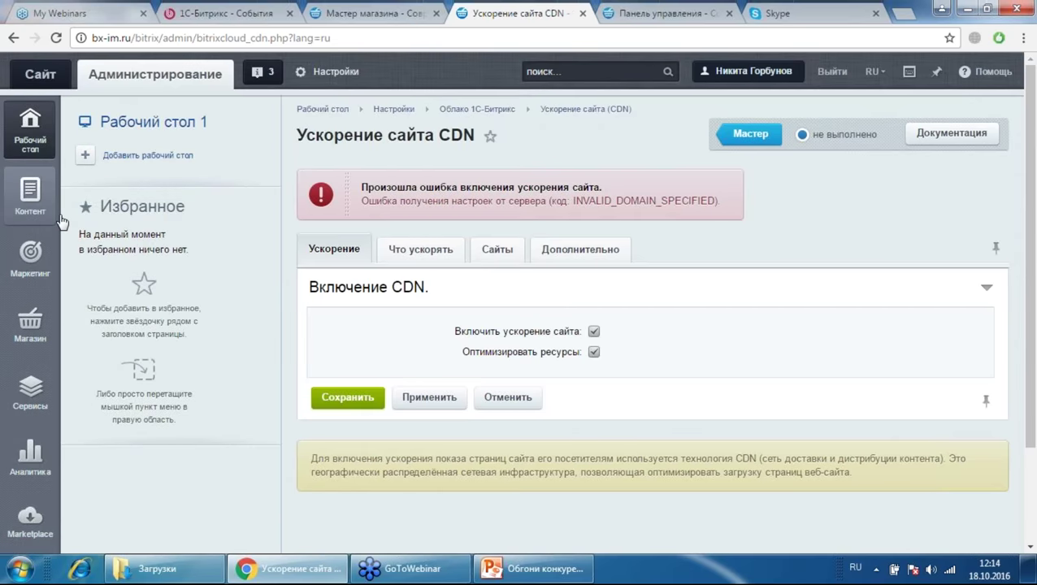
# Step: Return to "Мастер магазина", open its "Монитор производительности" task in a separate tab and close the CDN page
pyautogui.click(398, 11)
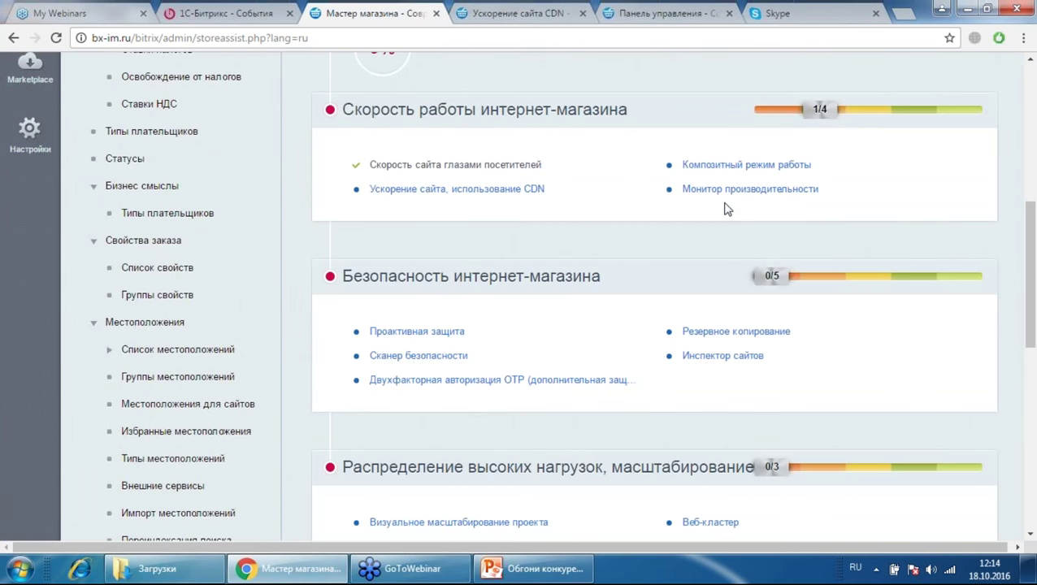
pyautogui.middleClick(747, 188)
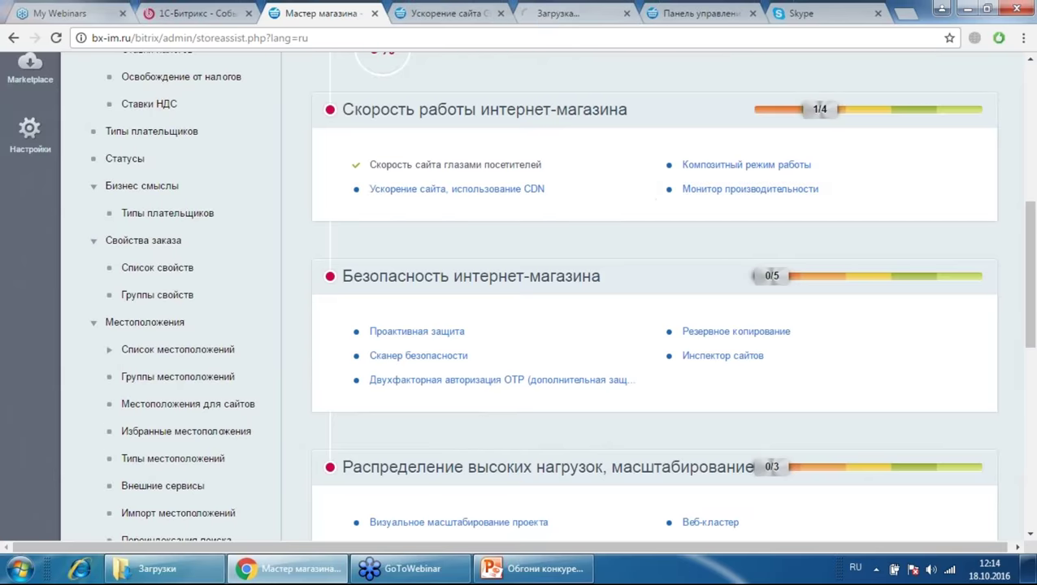
pyautogui.click(460, 12)
pyautogui.click(501, 13)
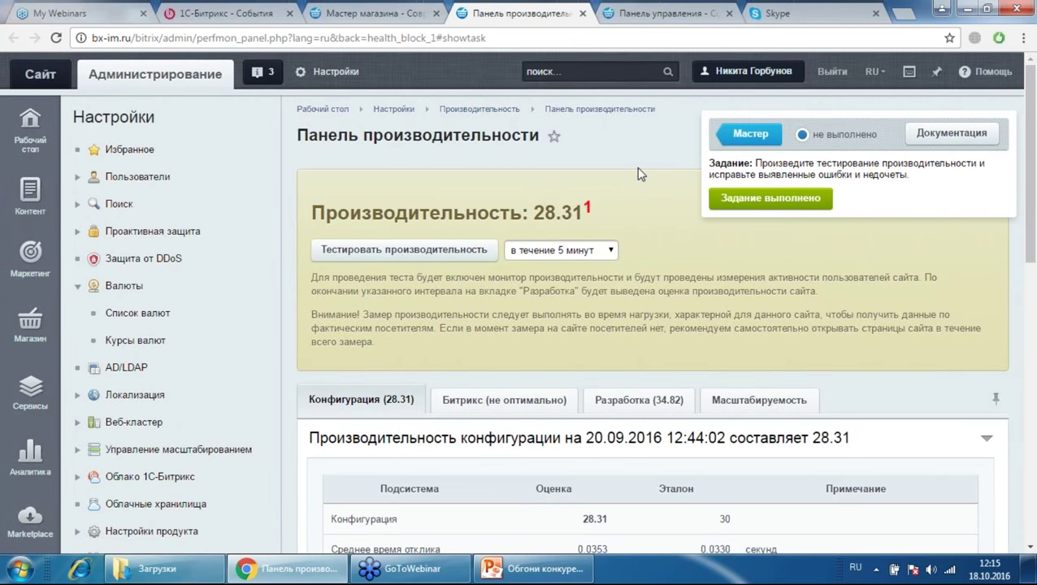
# Step: Mark the performance monitor task as completed and run the 5-minute performance test on "Панель производительности"
pyautogui.click(786, 201)
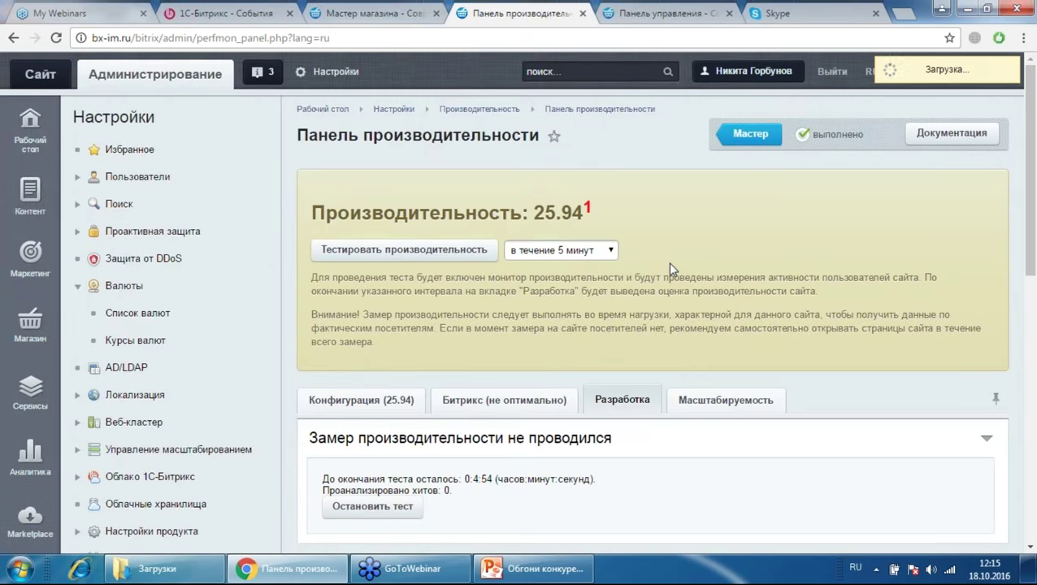
pyautogui.scroll(-3, 667, 262)
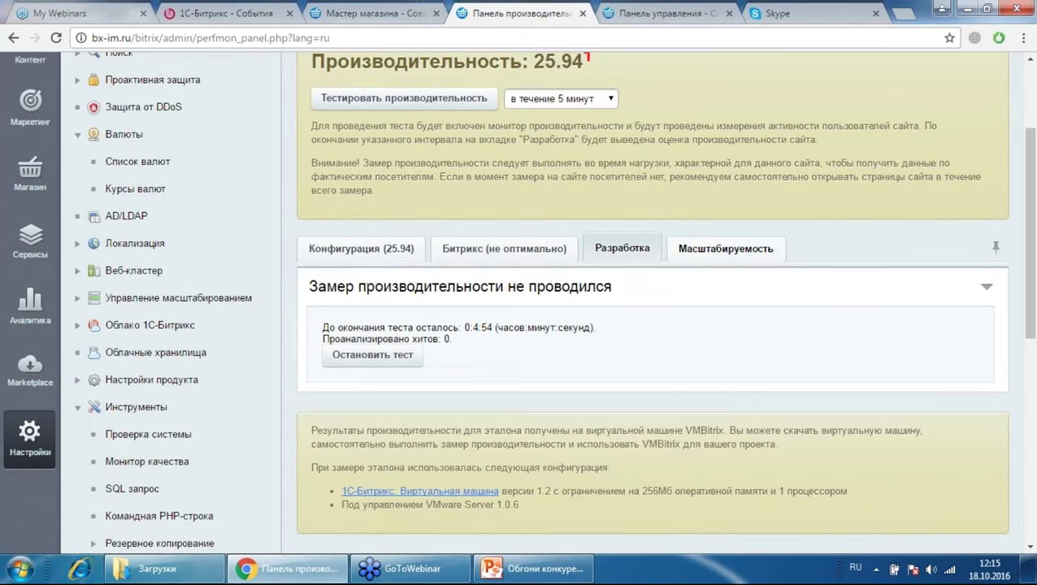
pyautogui.scroll(-3, 734, 223)
pyautogui.scroll(-2, 733, 224)
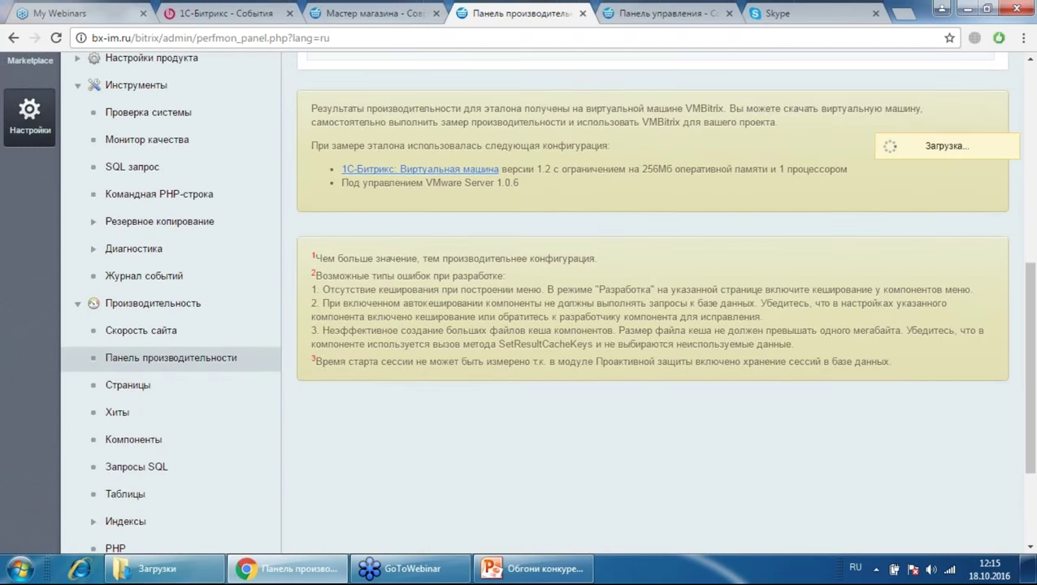
pyautogui.scroll(4, 734, 223)
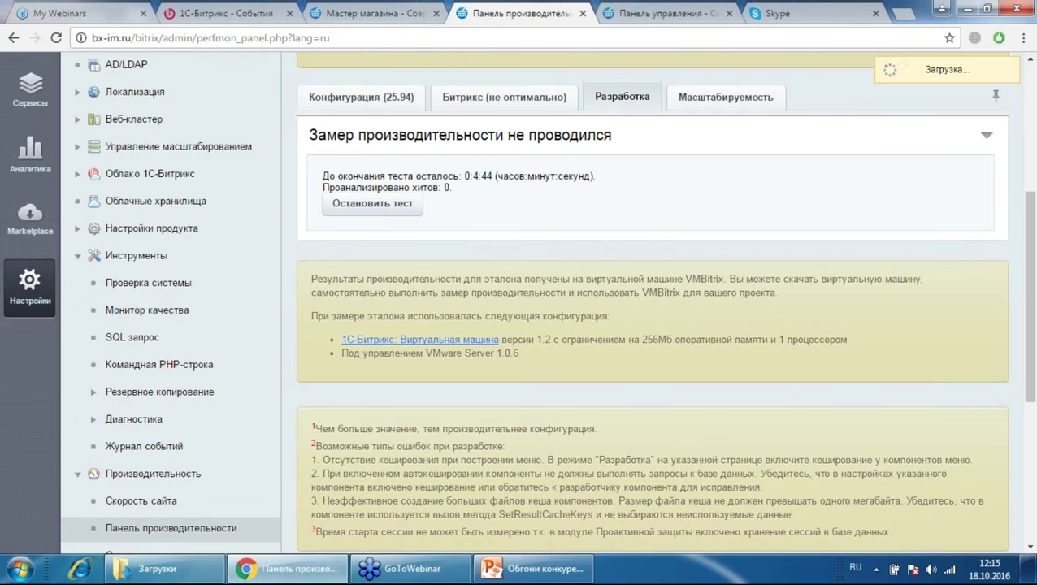
# Step: Examine the "Конфигурация" results, comparing each subsystem's score with its reference value
pyautogui.click(396, 101)
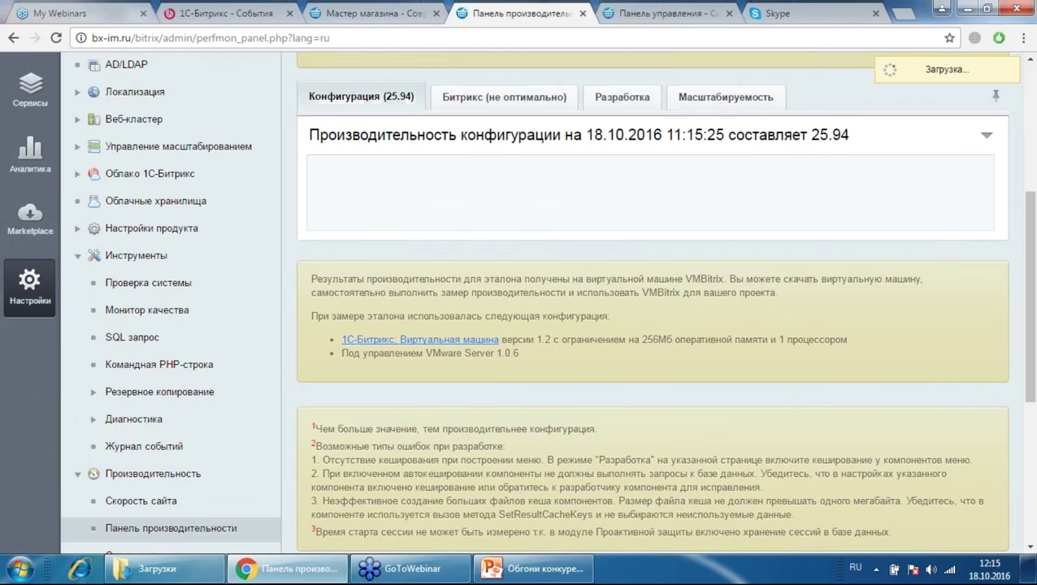
pyautogui.click(622, 97)
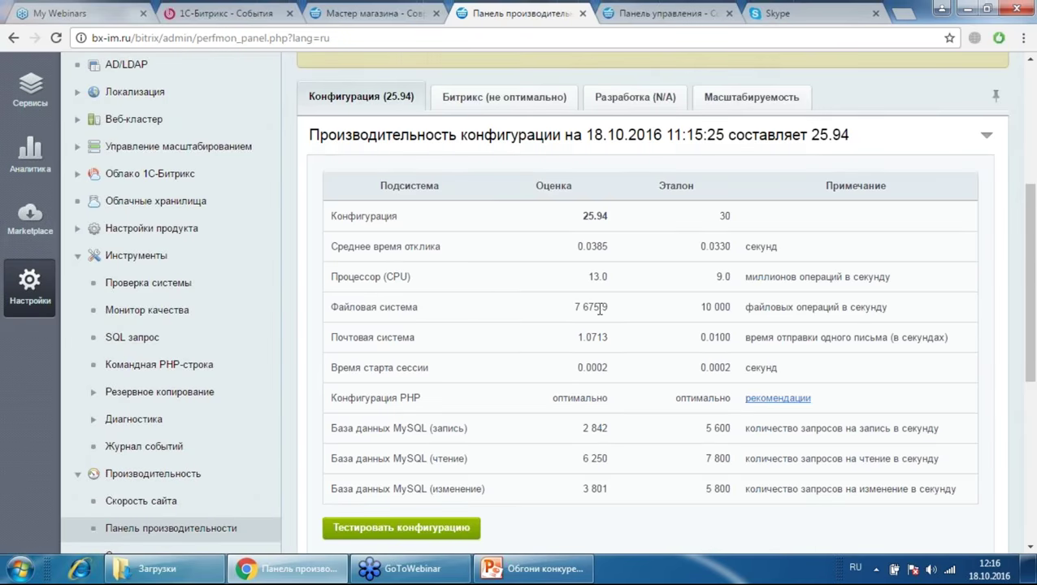
pyautogui.scroll(-2, 514, 188)
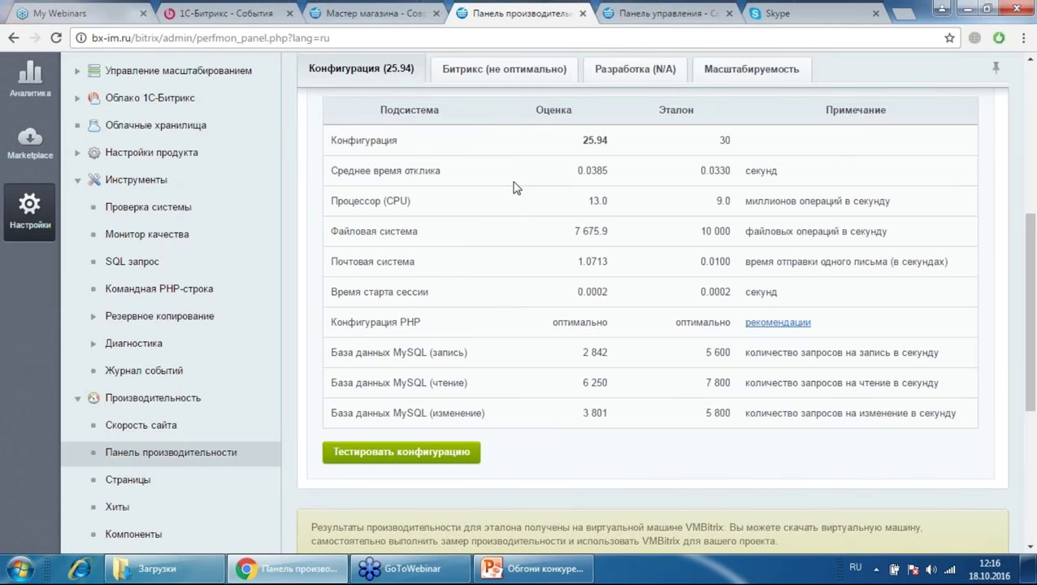
# Step: Examine the "Битрикс" settings that affect performance, highlighting the data collection entry for the "Пути по сайту" report
pyautogui.click(503, 76)
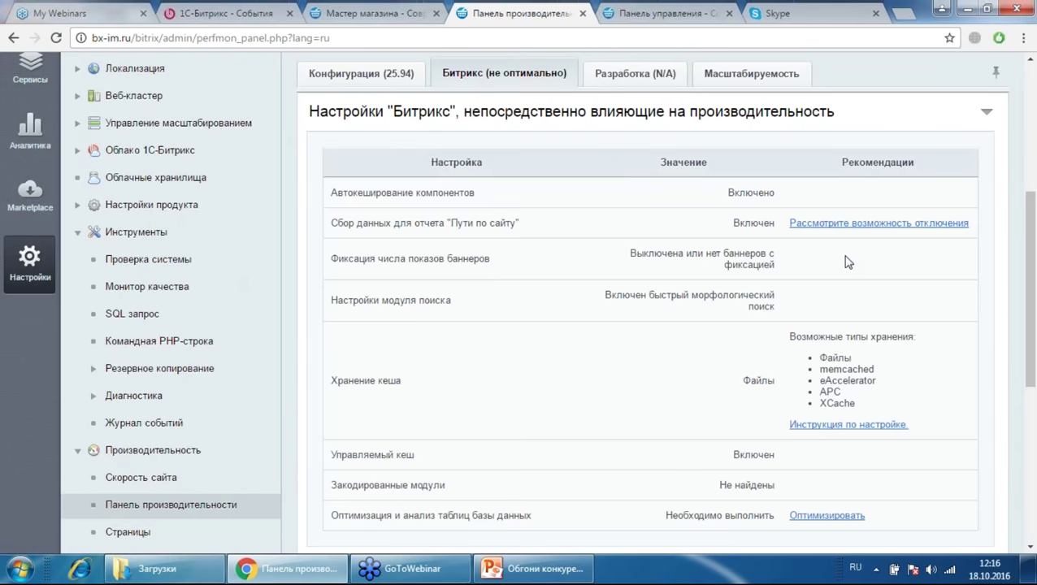
pyautogui.moveTo(355, 223); pyautogui.dragTo(463, 224)
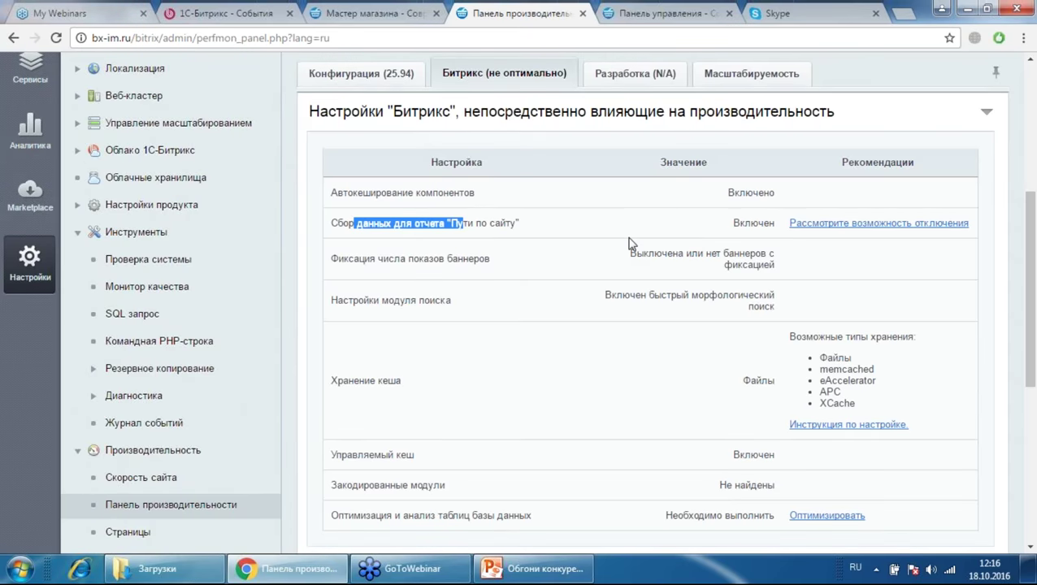
pyautogui.scroll(-1, 630, 241)
pyautogui.scroll(-1, 630, 241)
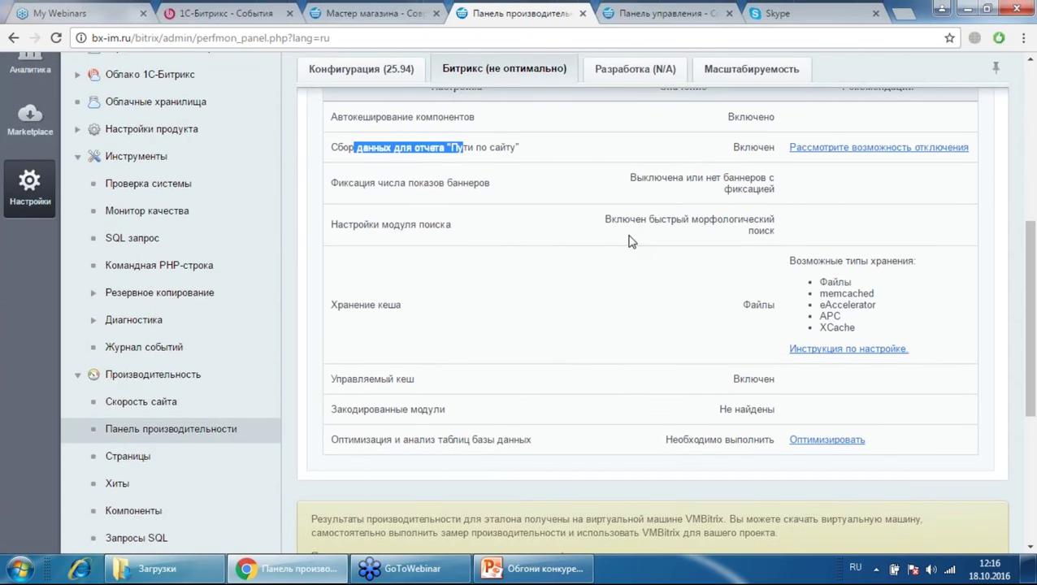
pyautogui.scroll(3, 562, 284)
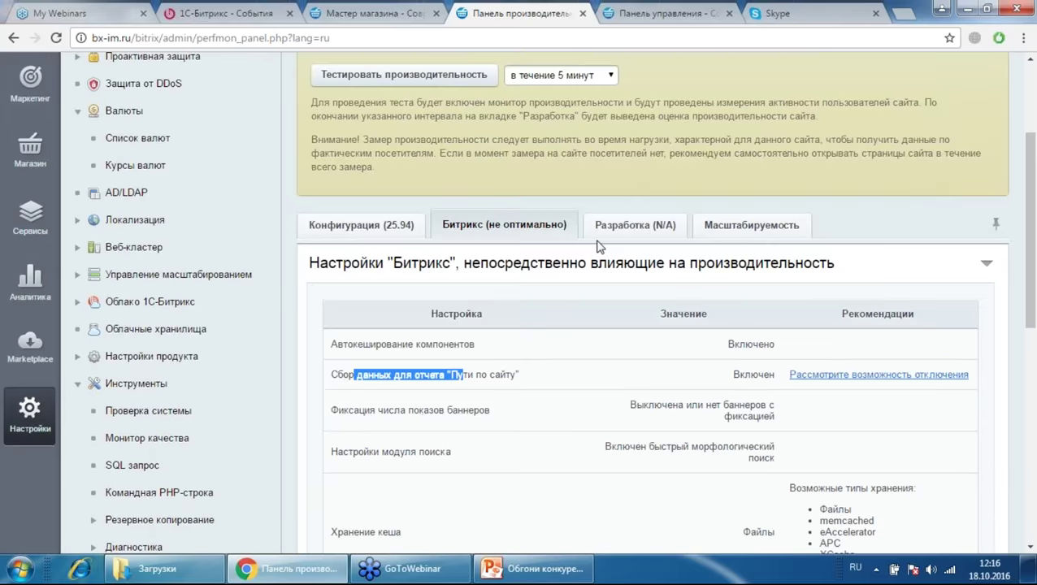
# Step: View the "Разработка" section and examine the load test parameters and result charts under "Масштабируемость"
pyautogui.click(622, 225)
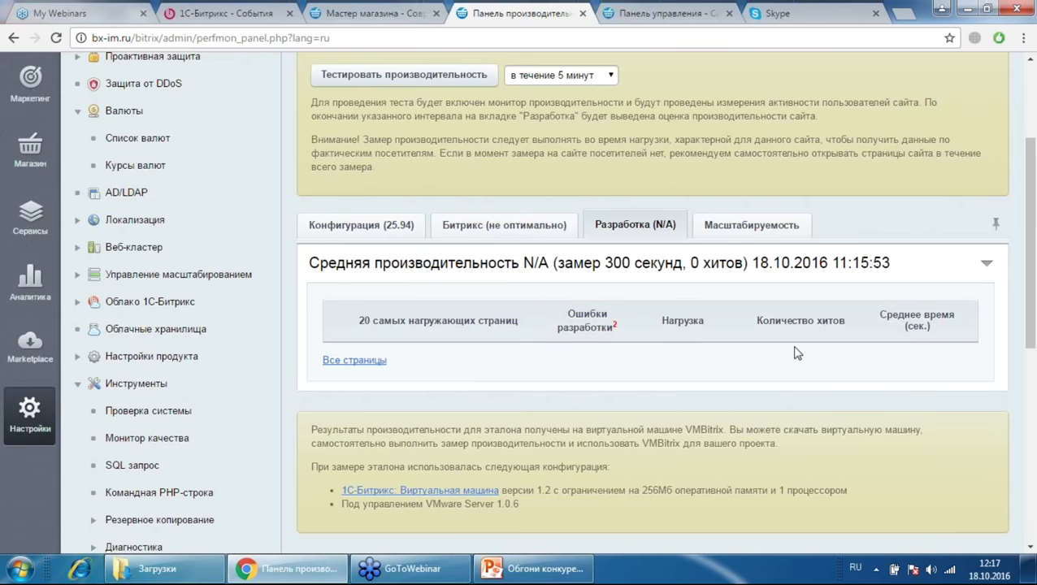
pyautogui.click(755, 226)
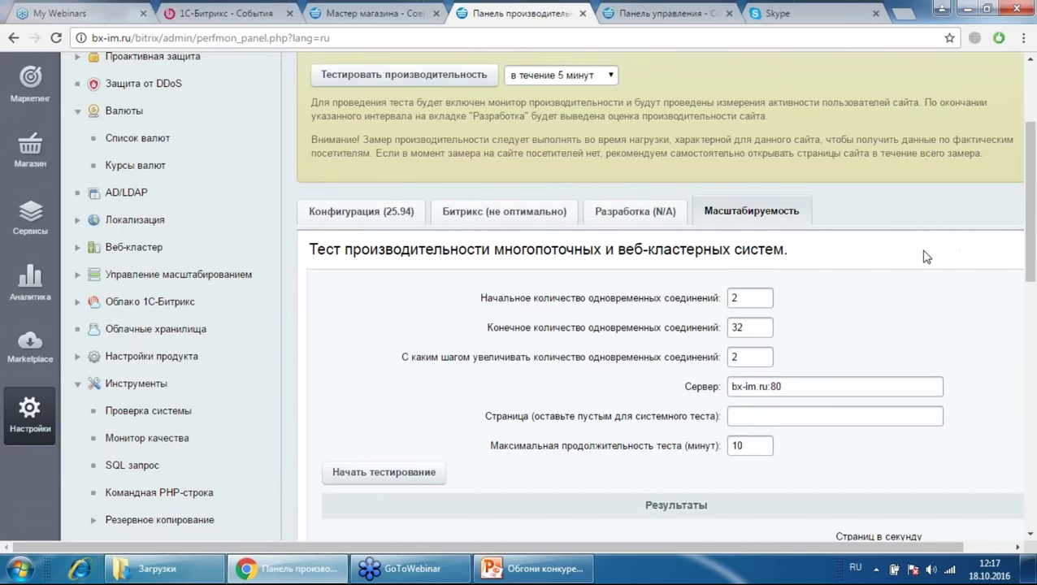
pyautogui.scroll(-1, 926, 256)
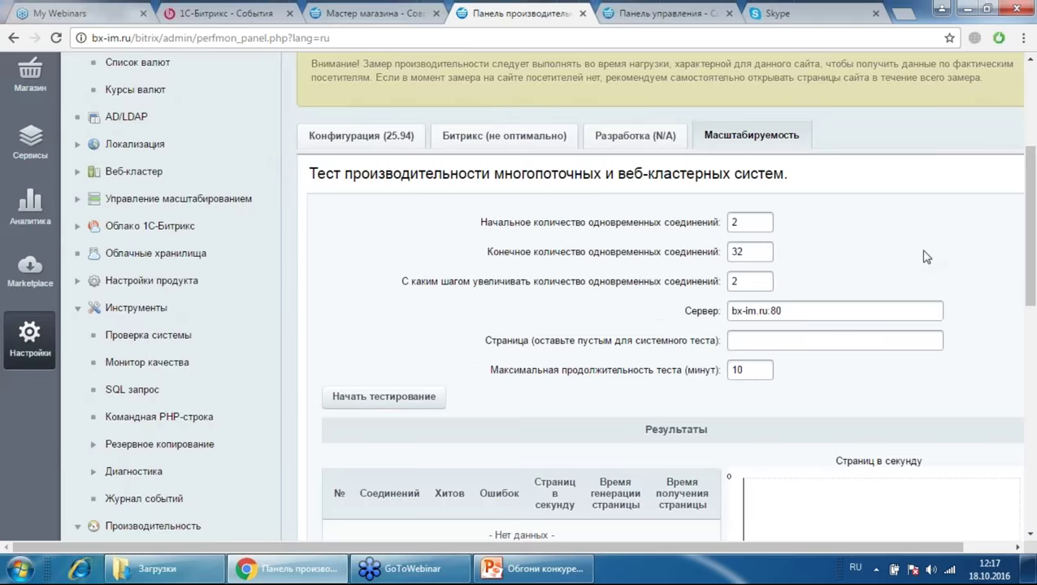
pyautogui.scroll(-3, 856, 252)
pyautogui.scroll(-3, 857, 252)
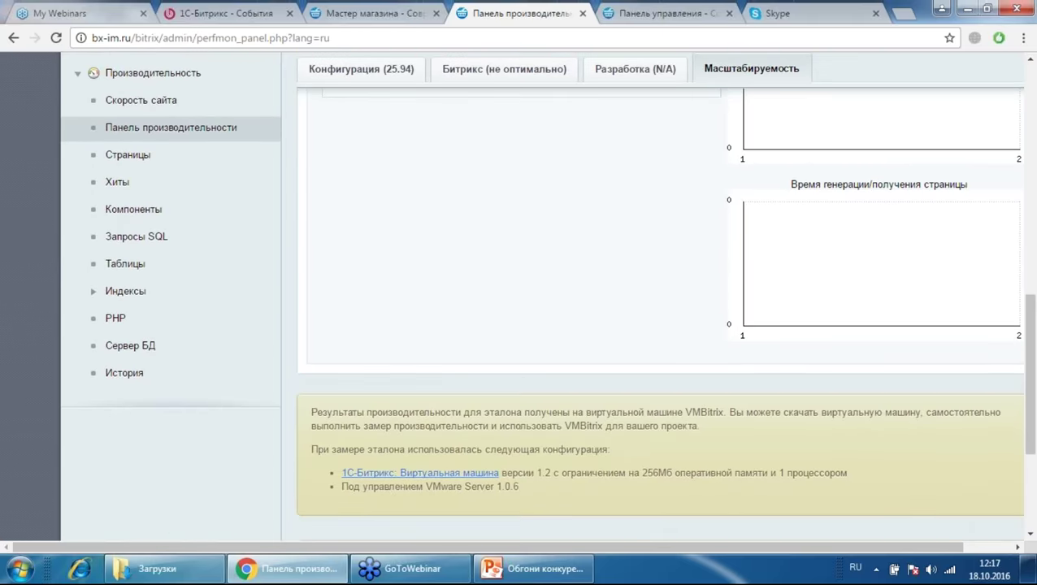
pyautogui.scroll(6, 650, 308)
pyautogui.scroll(-4, 650, 309)
pyautogui.scroll(3, 650, 309)
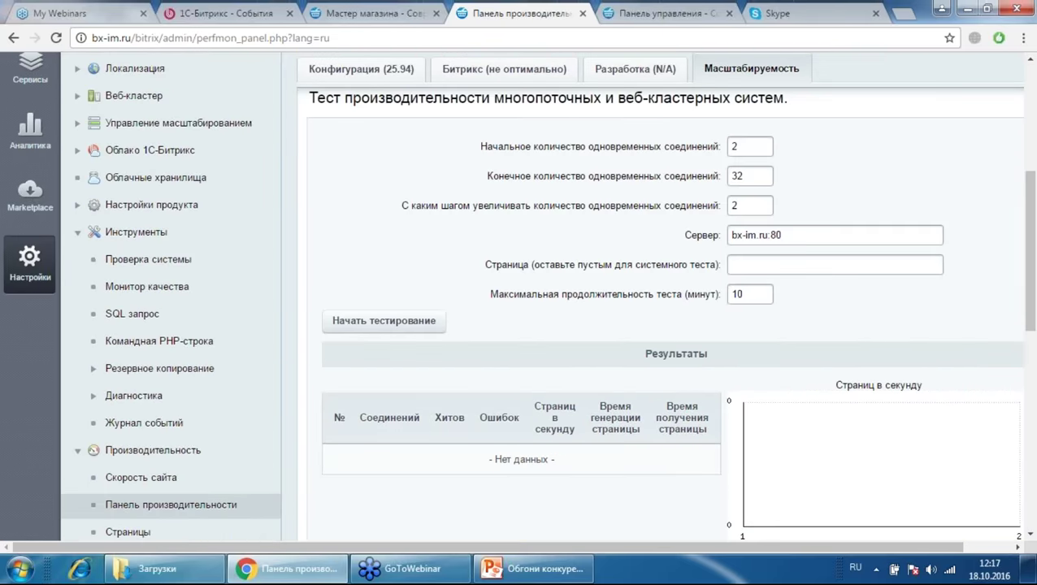
pyautogui.scroll(-5, 651, 308)
pyautogui.scroll(6, 650, 308)
pyautogui.scroll(2, 499, 294)
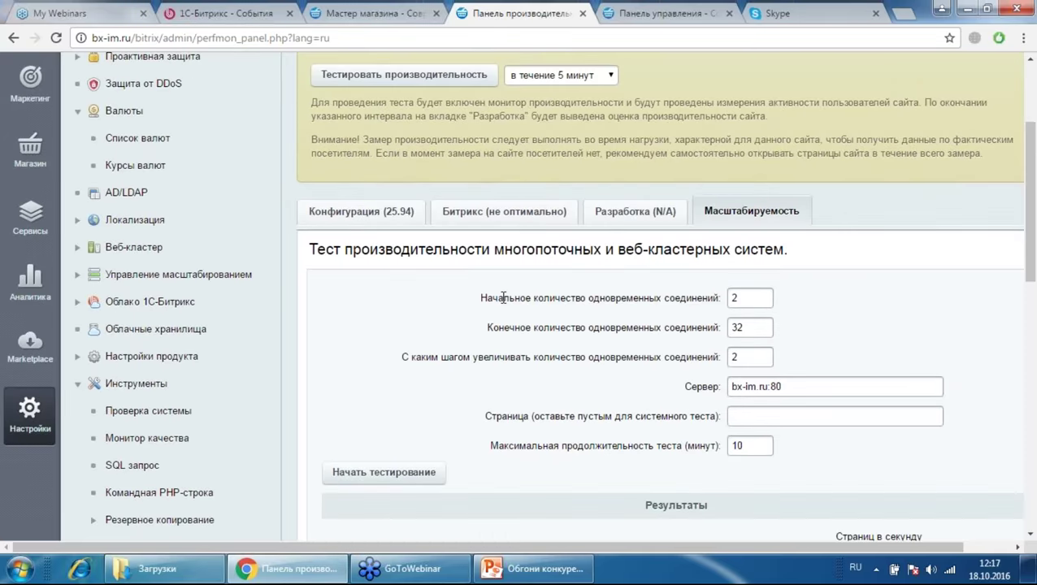
pyautogui.scroll(4, 499, 294)
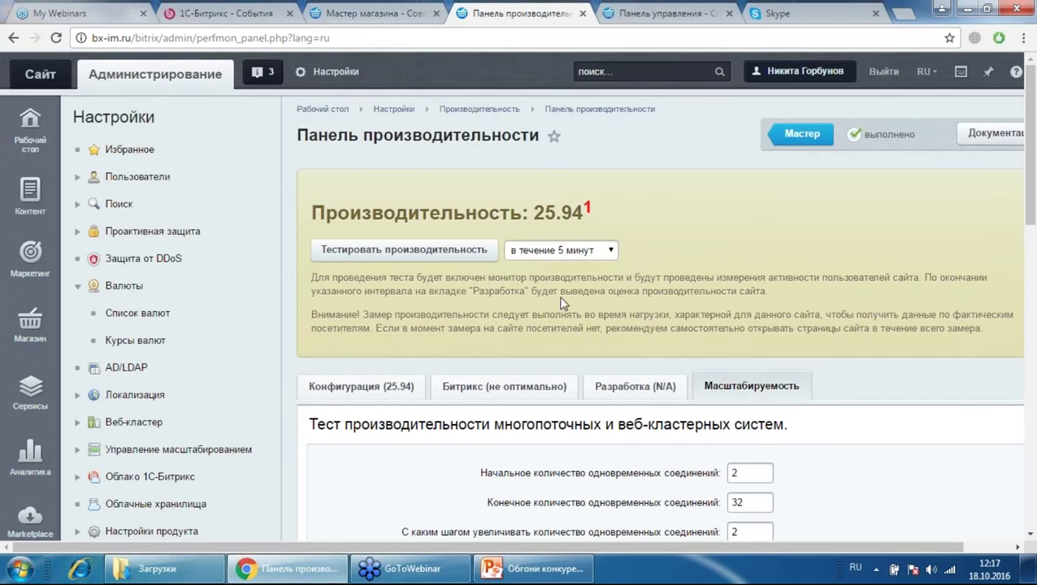
pyautogui.scroll(-2, 499, 295)
pyautogui.scroll(-6, 301, 244)
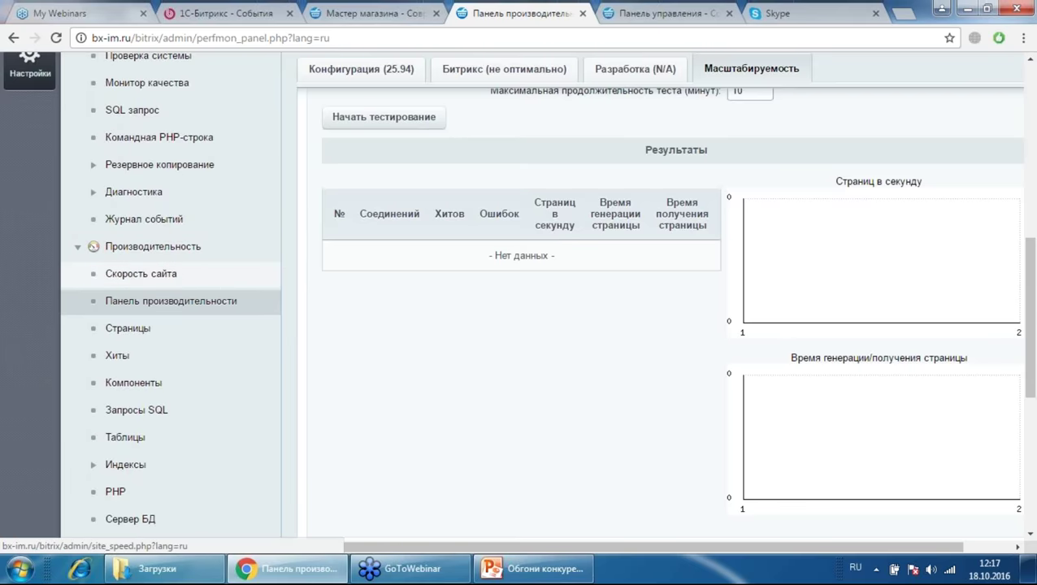
# Step: Open the "Скорость сайта" page under "Производительность" and examine the site speed scale and the distribution charts
pyautogui.click(141, 273)
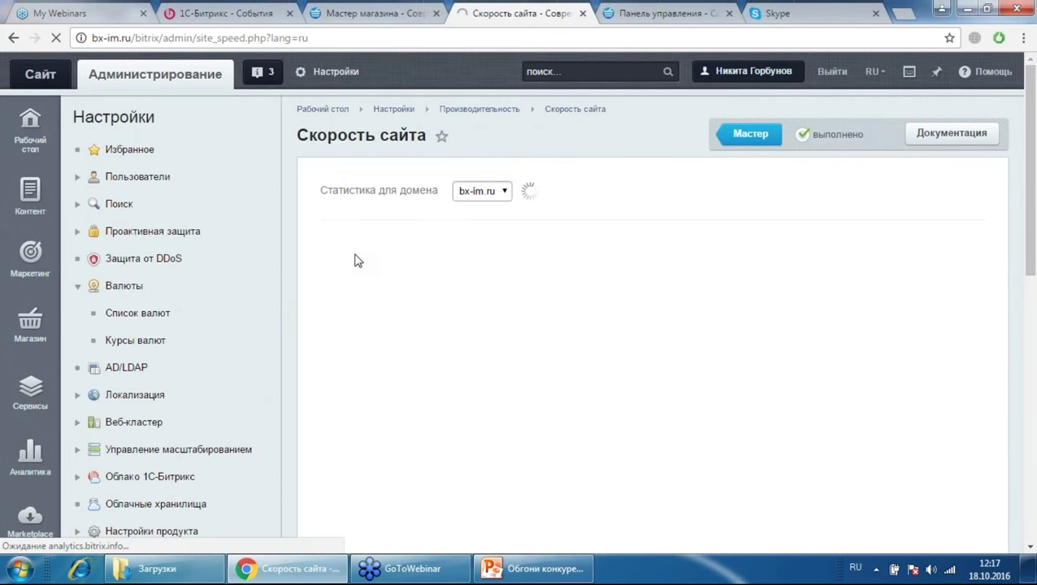
pyautogui.scroll(-5, 353, 259)
pyautogui.scroll(4, 352, 258)
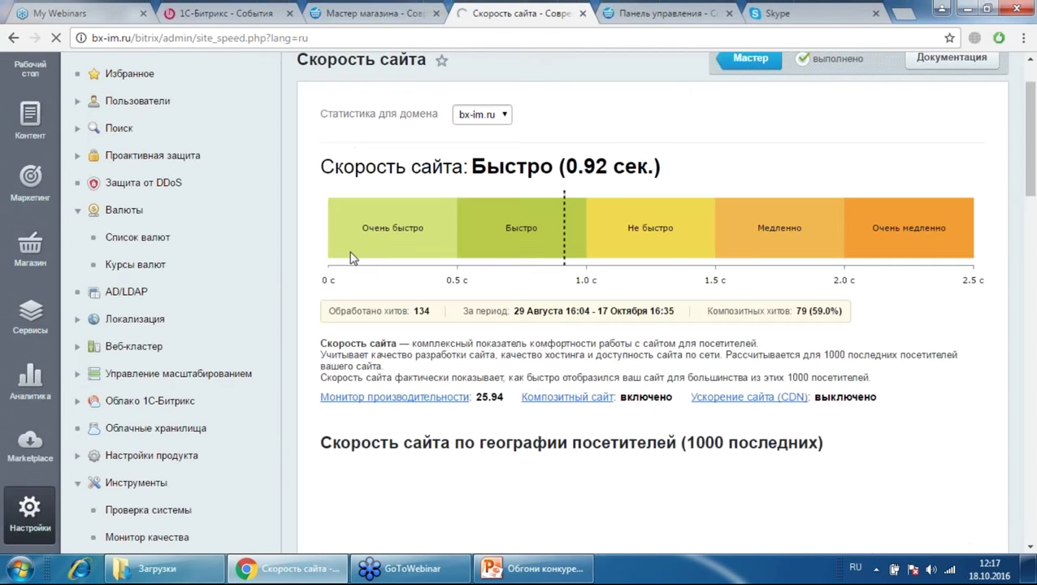
pyautogui.scroll(-5, 354, 259)
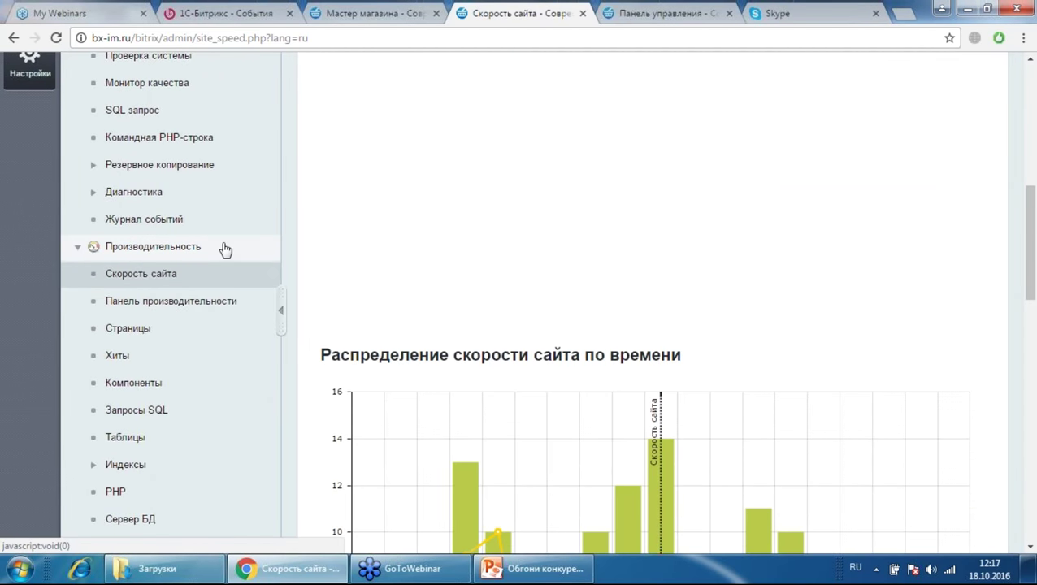
# Step: Examine the "Скорость сайта" page, from the speed distribution over time to the visitor geography map and the overall speed scale
pyautogui.scroll(-2, 244, 268)
pyautogui.click(126, 268)
pyautogui.scroll(-1, 126, 268)
pyautogui.scroll(-1, 130, 276)
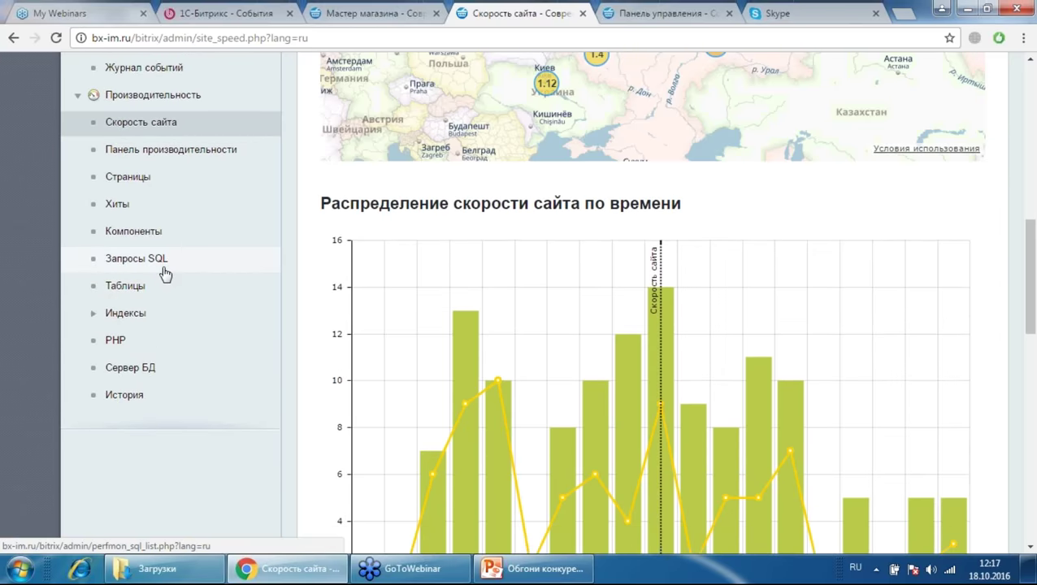
pyautogui.scroll(3, 163, 280)
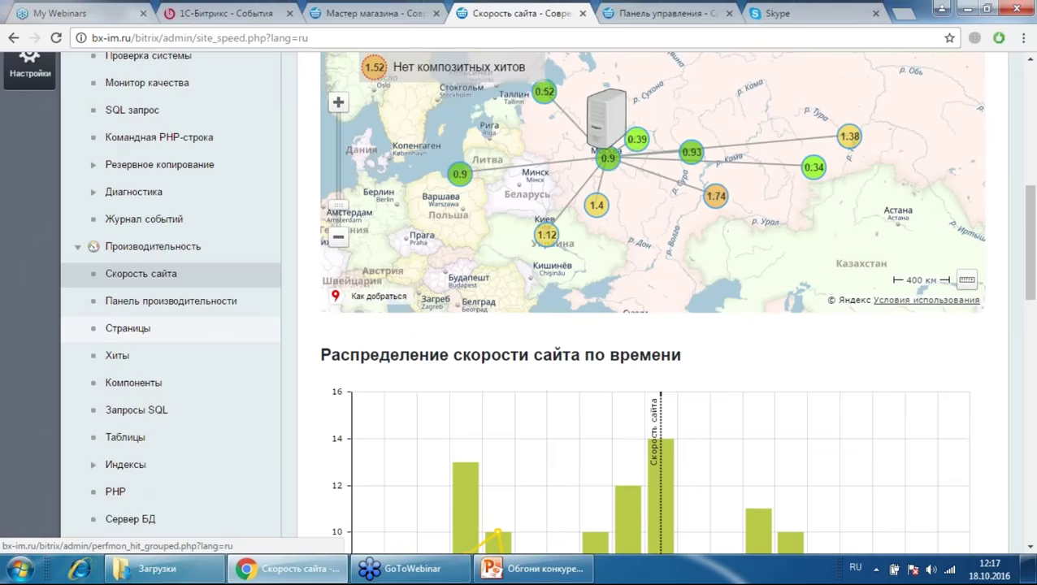
pyautogui.scroll(2, 280, 316)
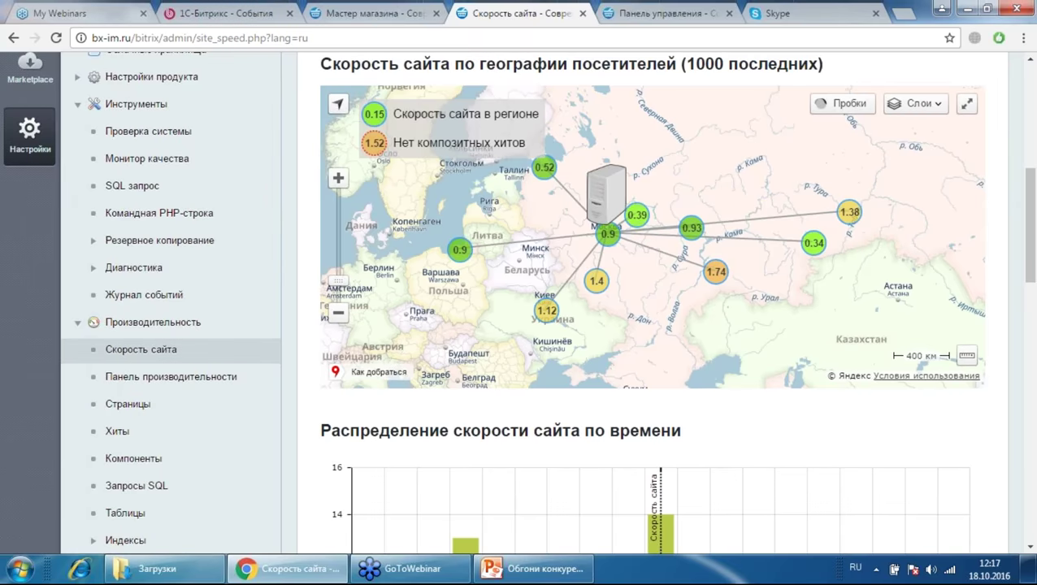
pyautogui.scroll(1, 536, 309)
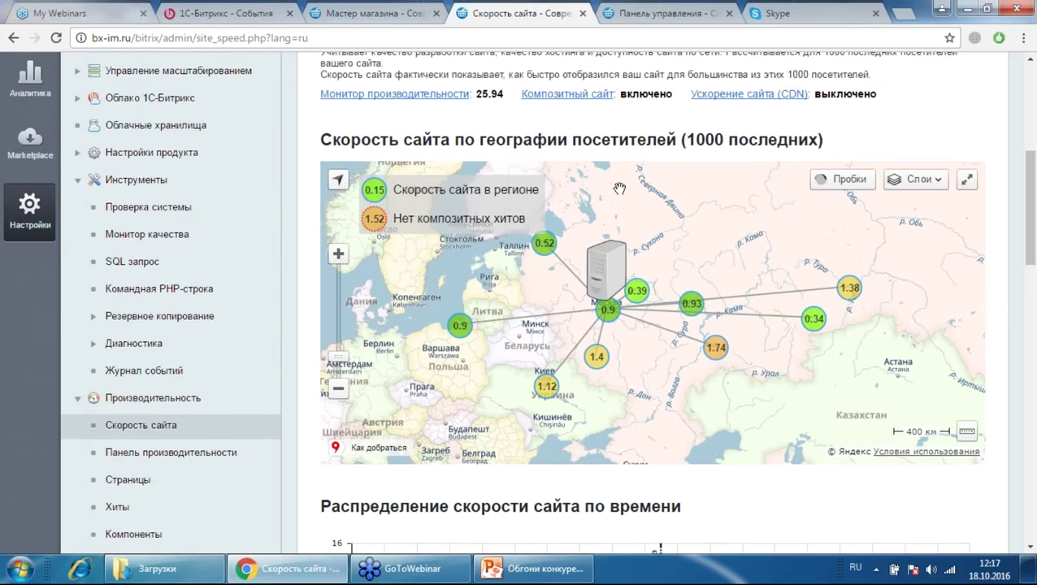
pyautogui.scroll(4, 619, 188)
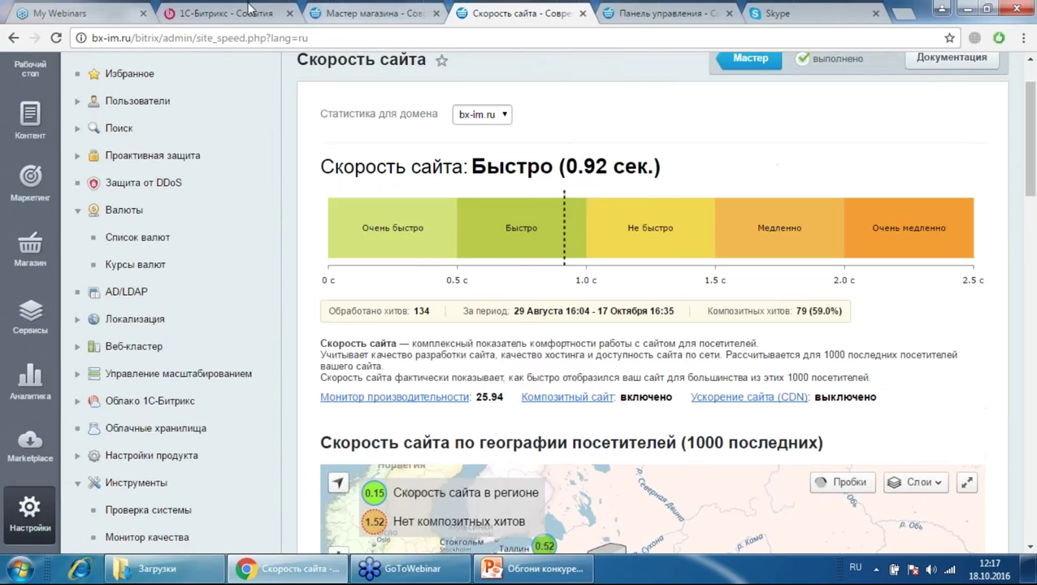
# Step: Open "Резервное копирование" from the store wizard in a new tab, and close the "Скорость сайта" and "Панель управления" tabs
pyautogui.click(358, 9)
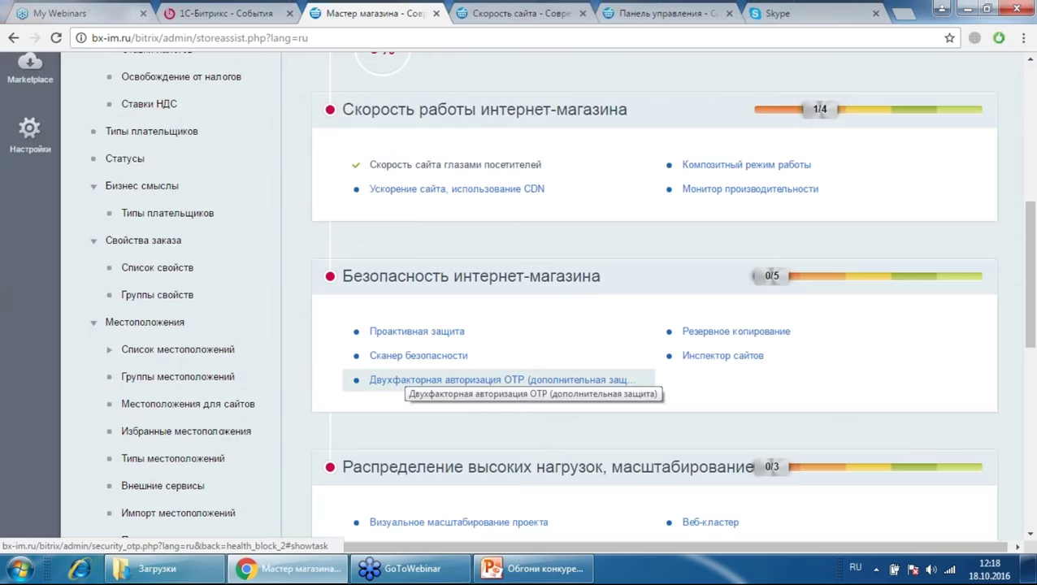
pyautogui.rightClick(743, 332)
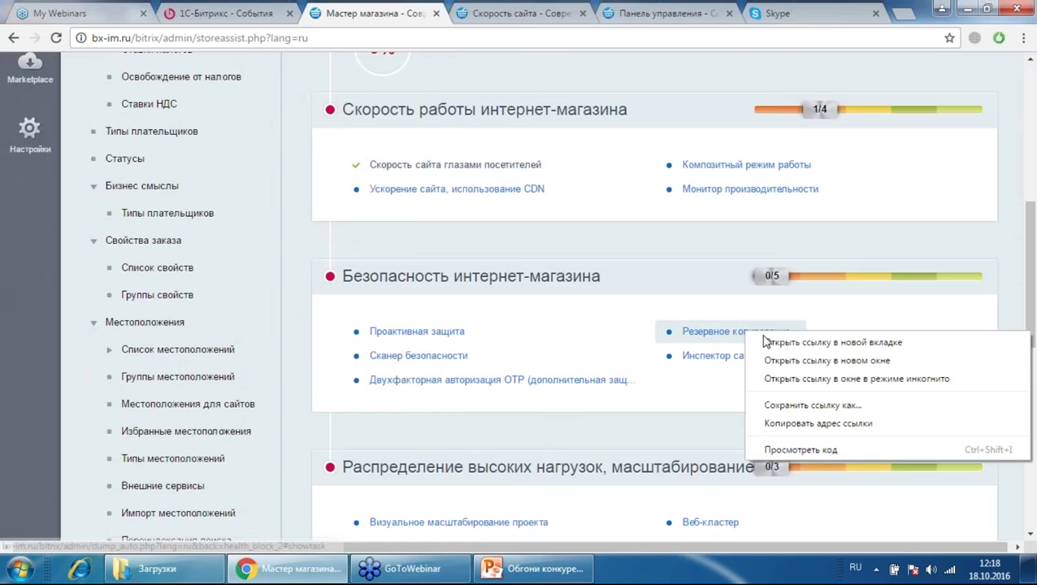
pyautogui.click(780, 340)
pyautogui.click(573, 13)
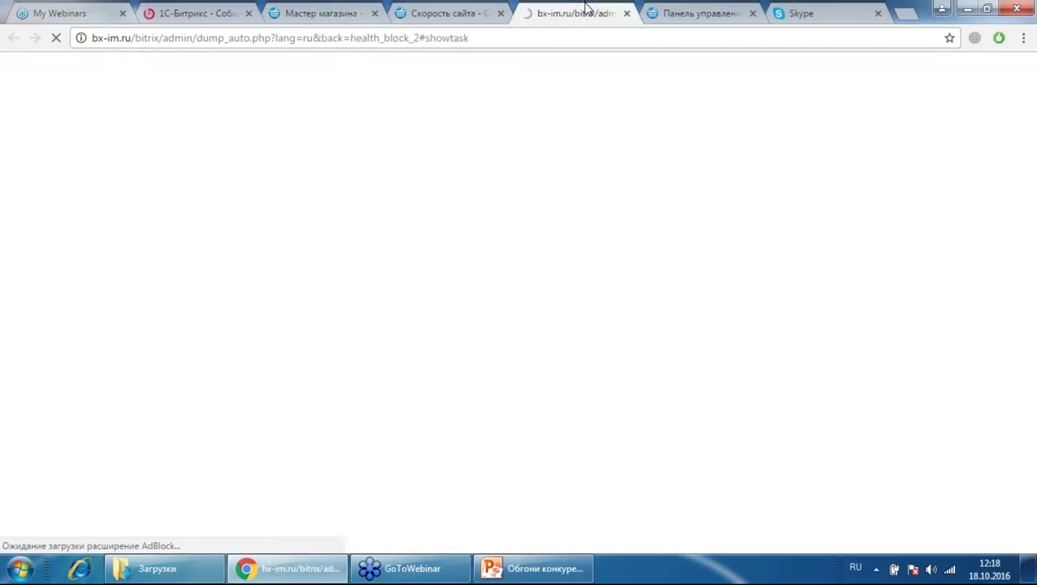
pyautogui.click(486, 11)
pyautogui.click(501, 13)
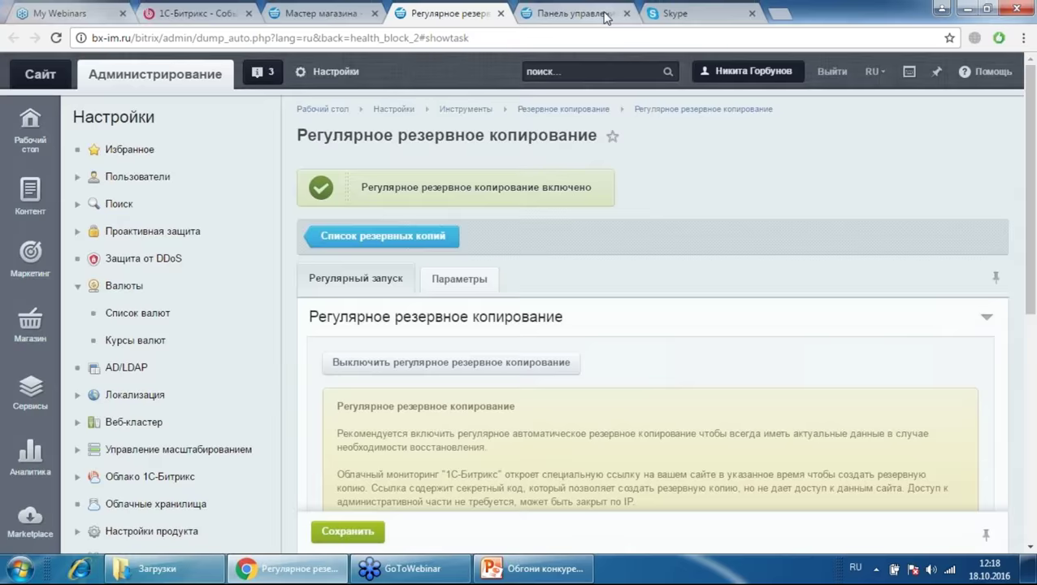
pyautogui.click(591, 15)
pyautogui.click(626, 13)
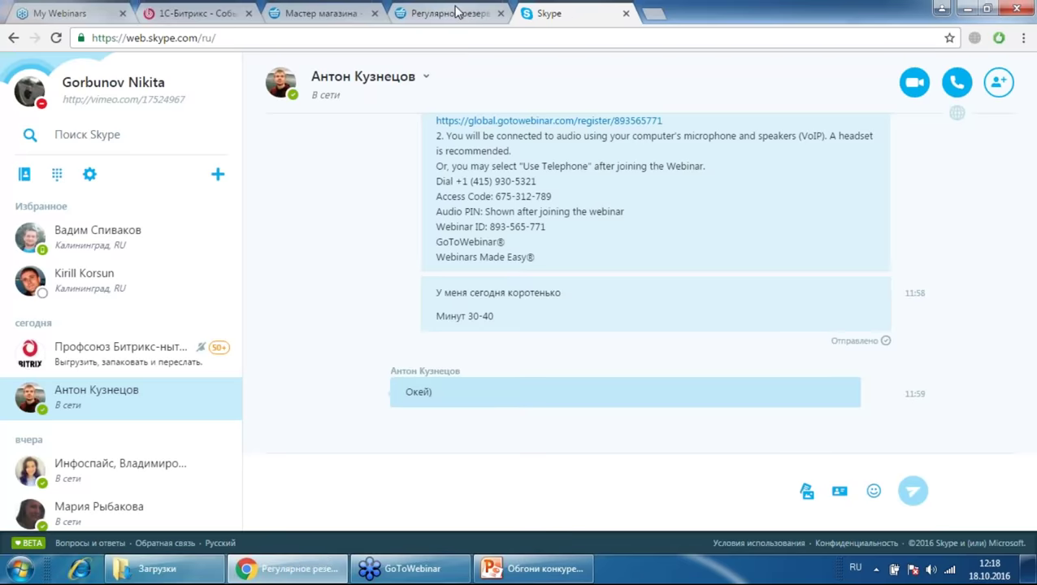
pyautogui.click(455, 13)
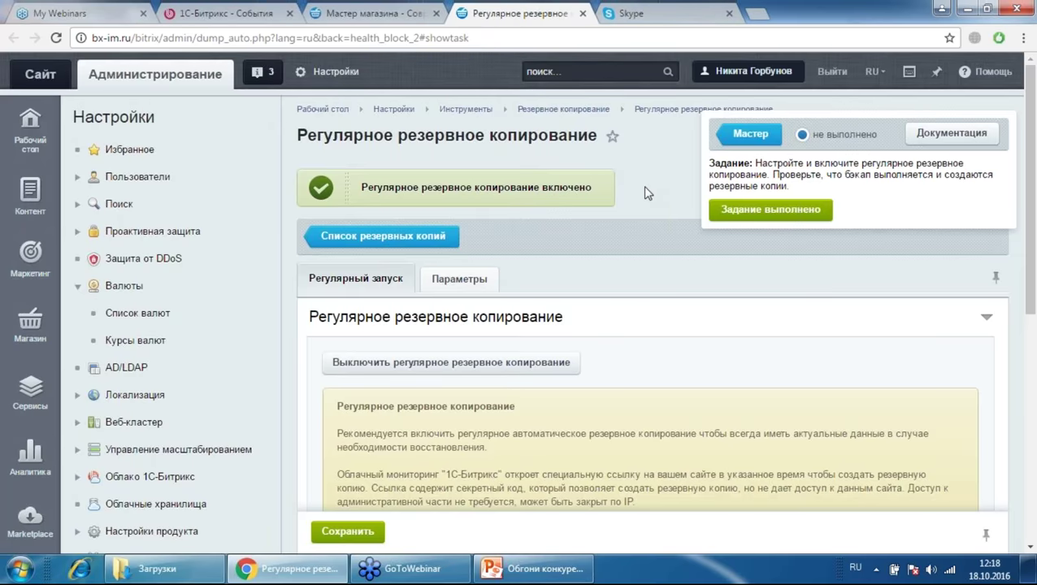
# Step: Examine the regular backup description and its parameters for storage location, schedule, deletion of old copies and backup contents
pyautogui.scroll(-2, 633, 177)
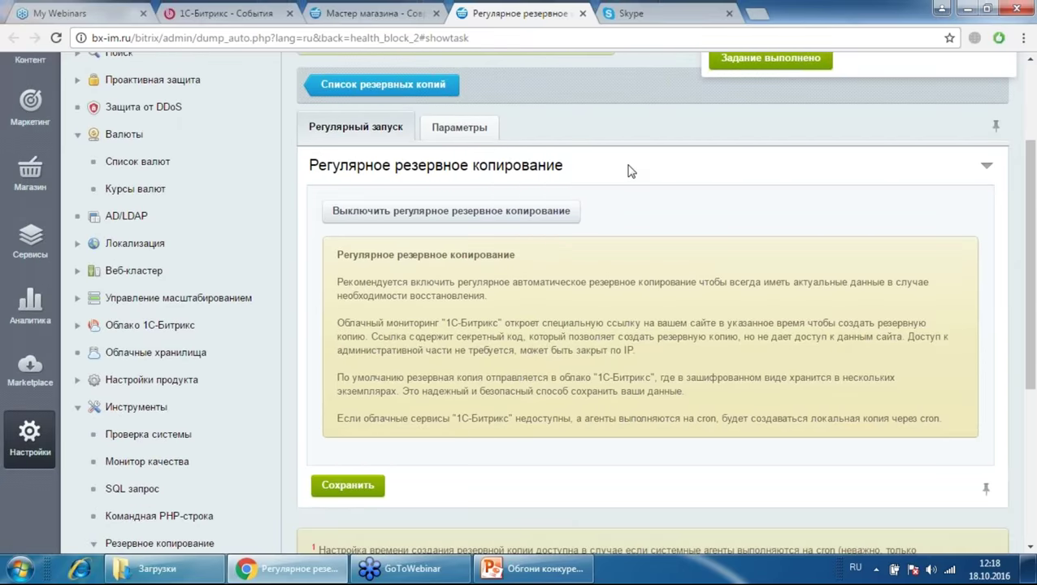
pyautogui.scroll(1, 569, 167)
pyautogui.click(443, 203)
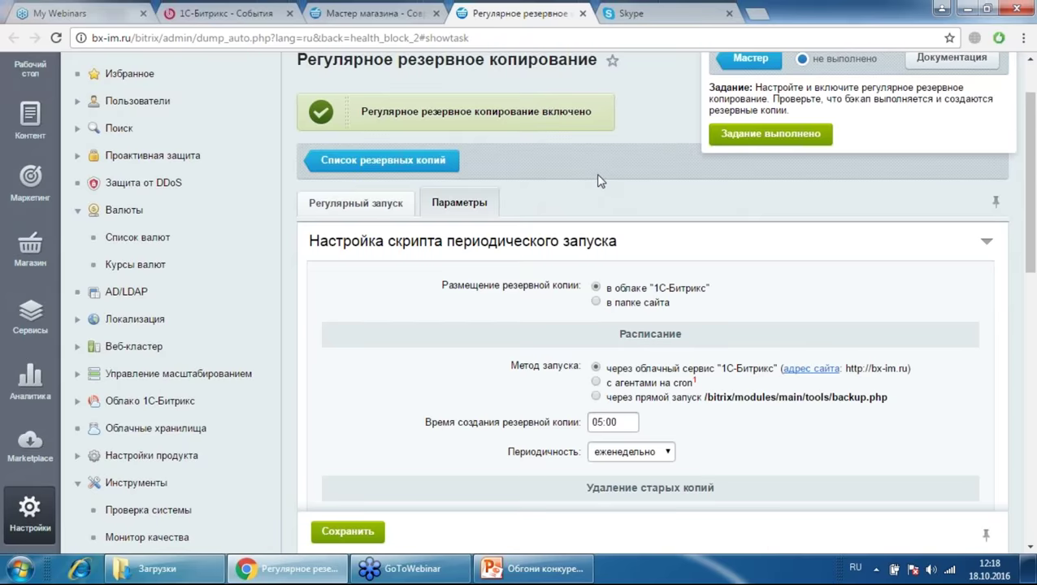
pyautogui.scroll(-1, 634, 162)
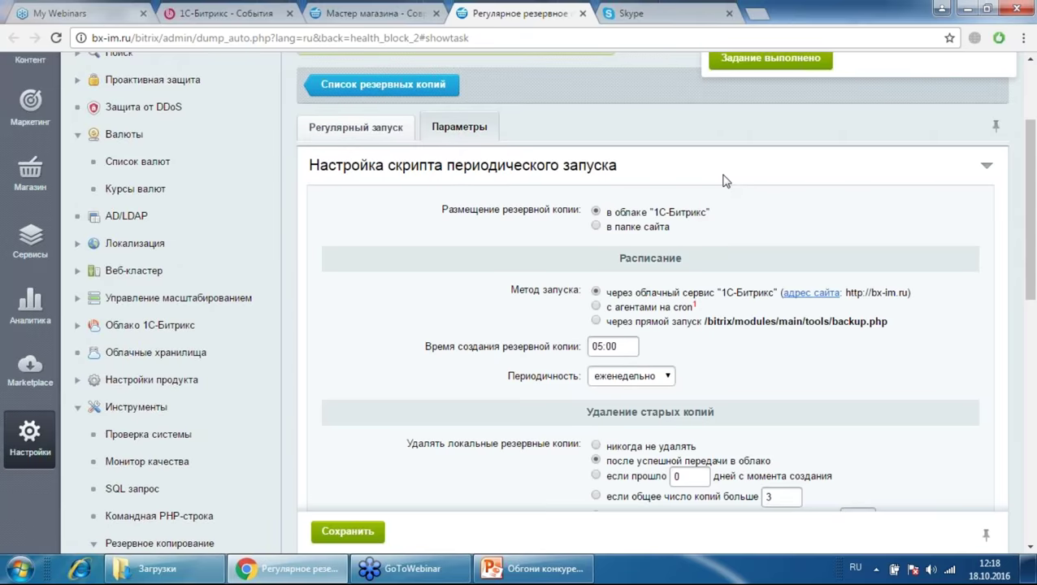
pyautogui.scroll(-3, 725, 180)
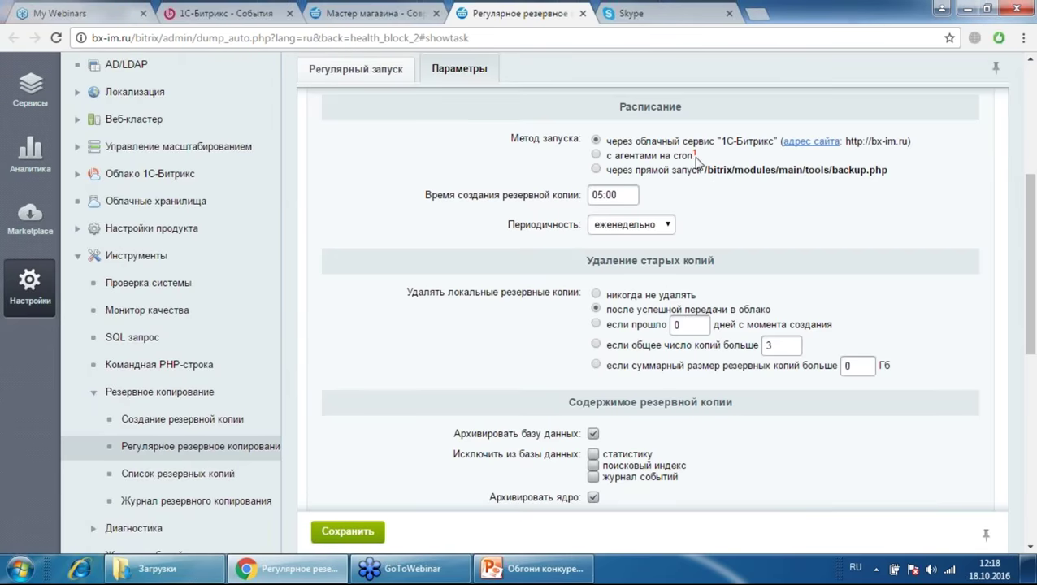
pyautogui.scroll(4, 715, 188)
pyautogui.scroll(-1, 576, 215)
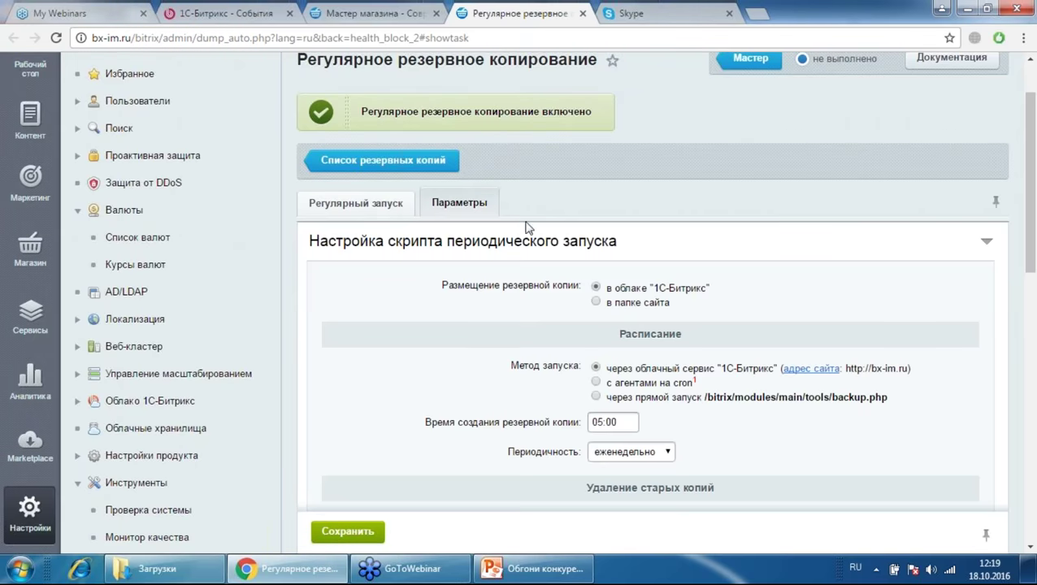
# Step: Open "Инспектор сайтов" from the wizard's security section in a new tab and read which site parameters it monitors
pyautogui.click(348, 6)
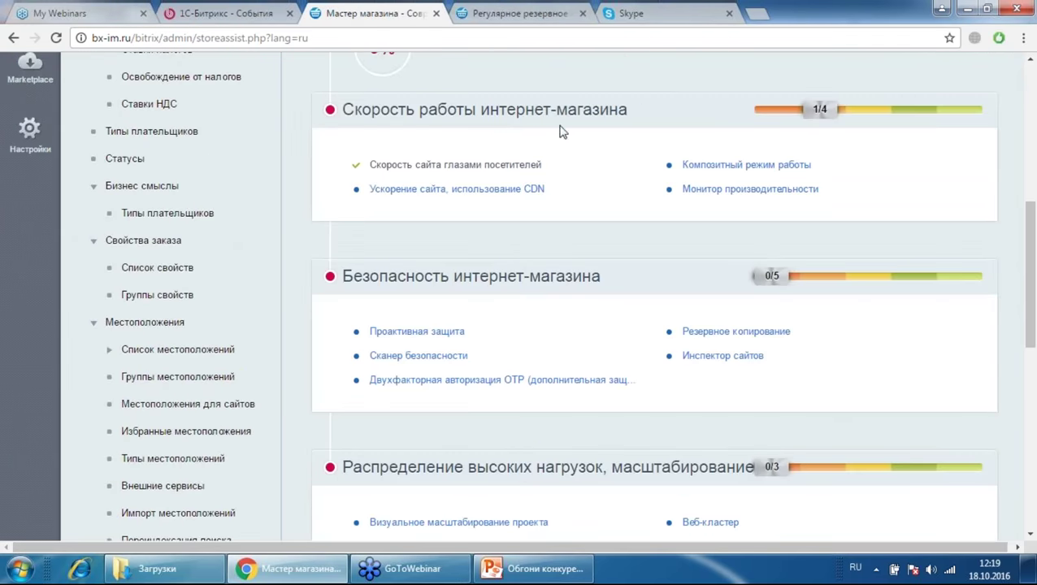
pyautogui.scroll(-1, 569, 111)
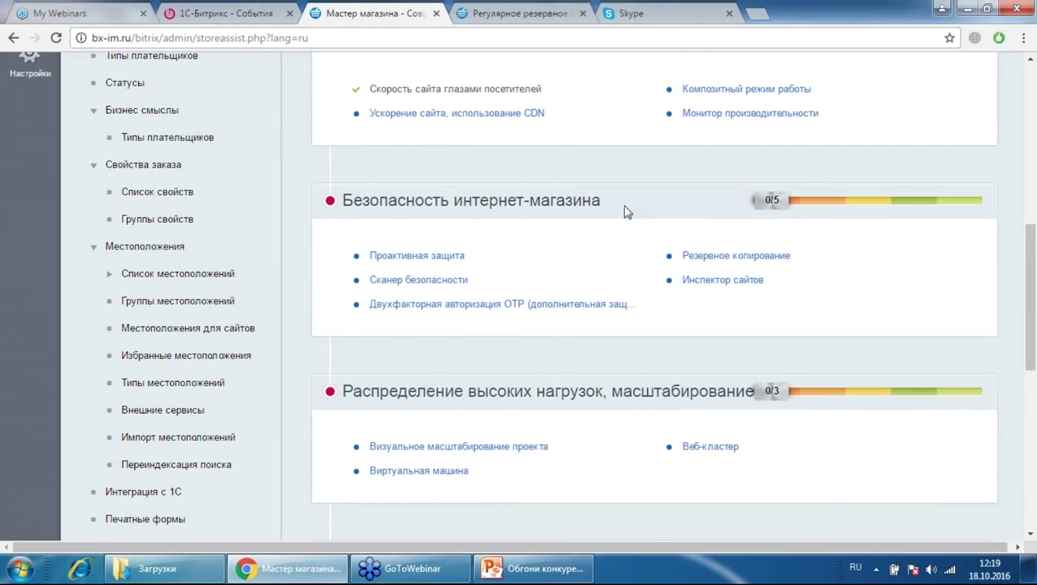
pyautogui.rightClick(719, 282)
pyautogui.click(739, 294)
pyautogui.click(528, 11)
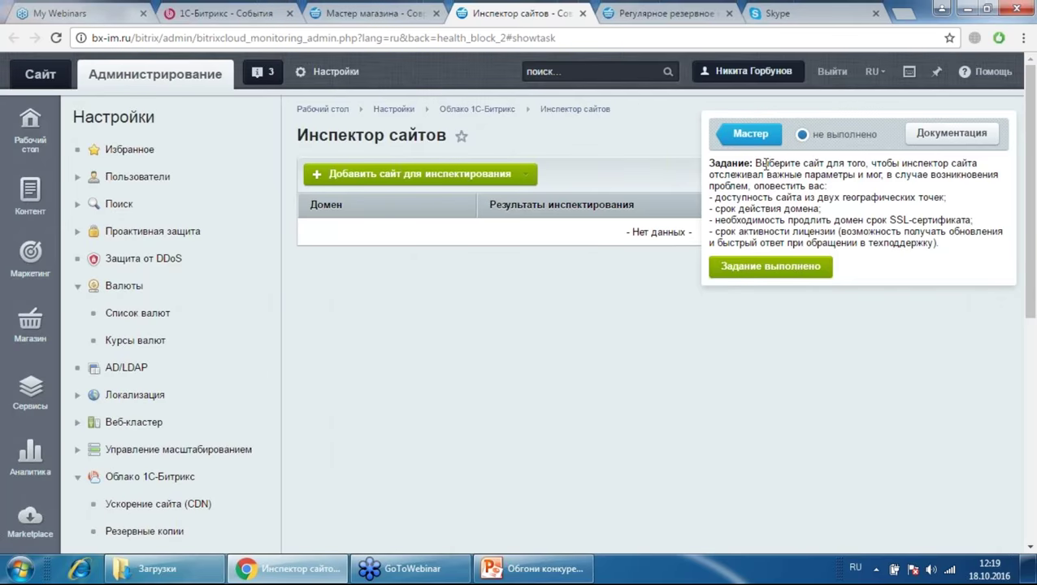
pyautogui.click(644, 10)
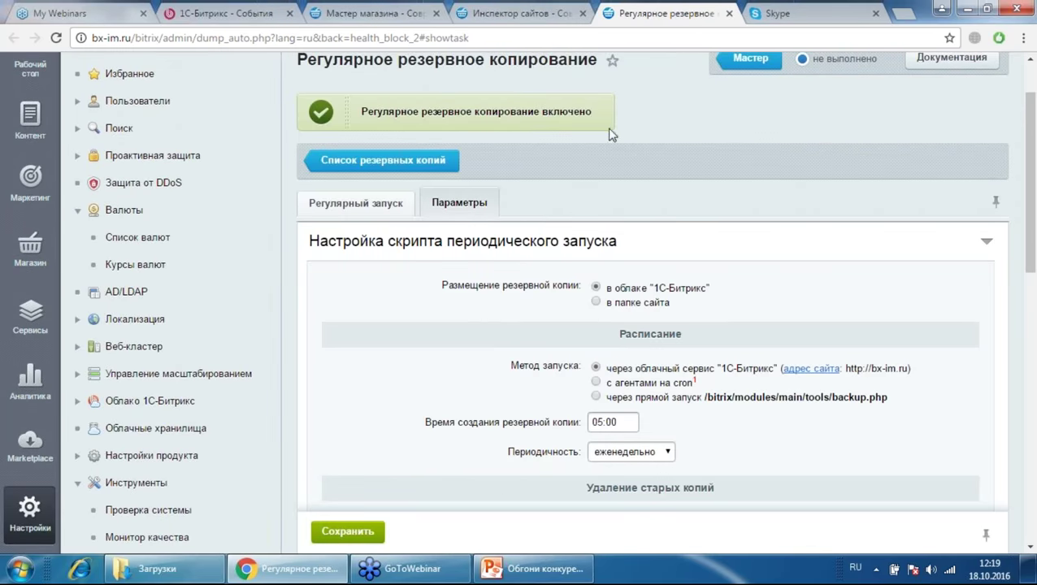
# Step: Open "Виртуальная машина" from the wizard's scaling section in a new tab and read its description, dismissing the task note
pyautogui.click(416, 8)
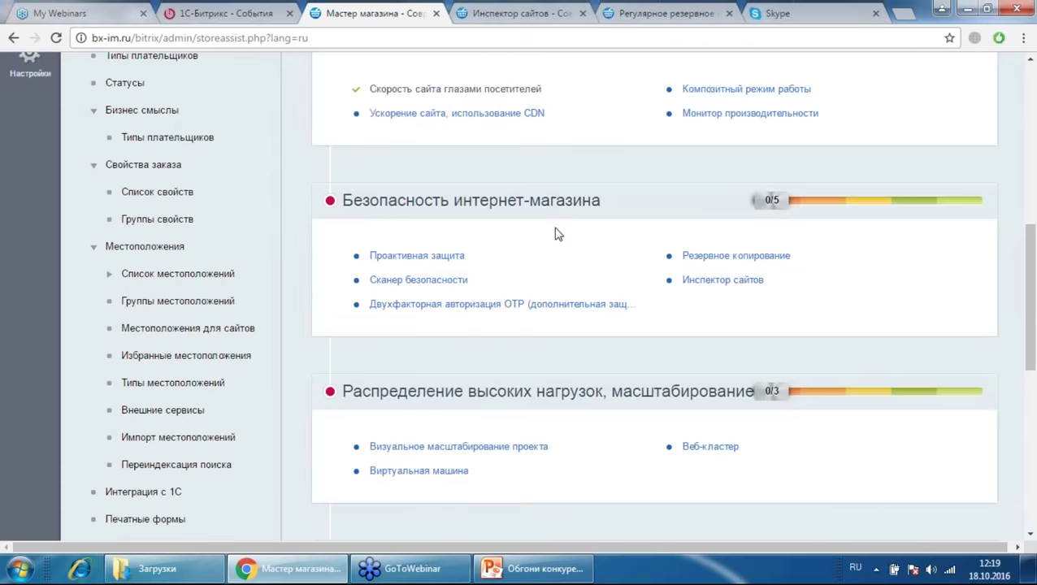
pyautogui.scroll(-3, 543, 213)
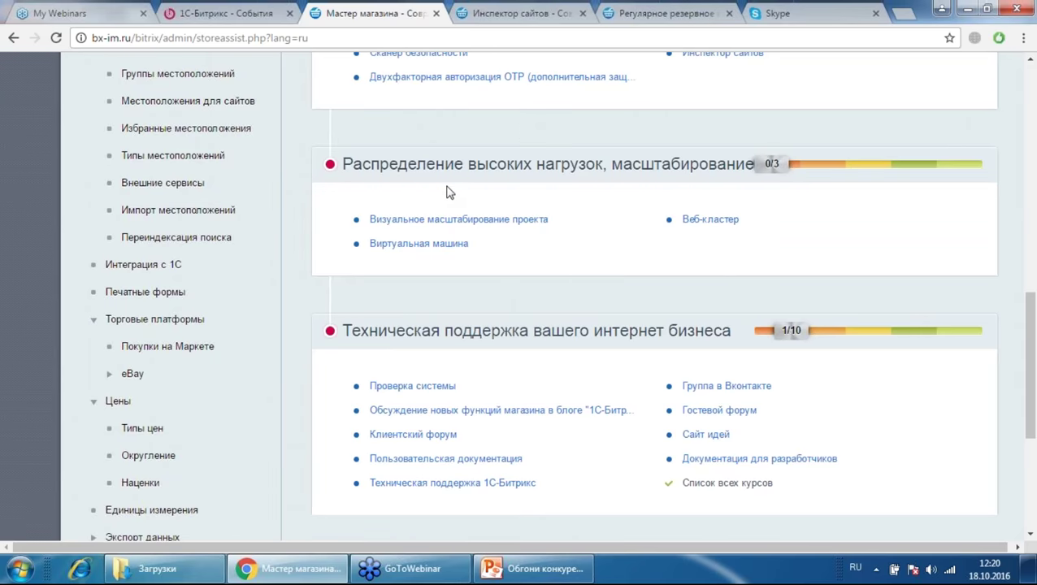
pyautogui.rightClick(440, 249)
pyautogui.click(464, 260)
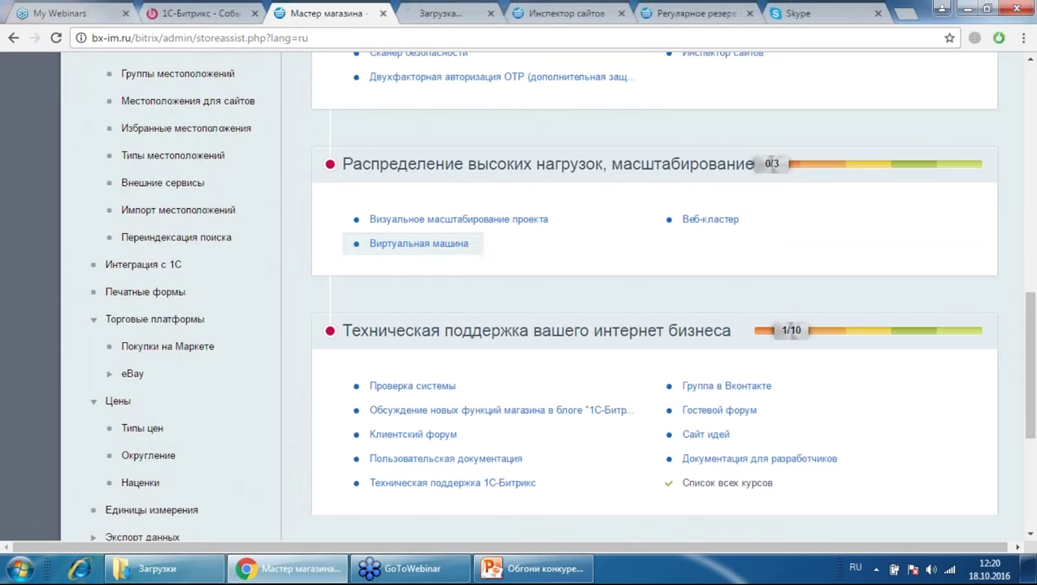
pyautogui.click(455, 10)
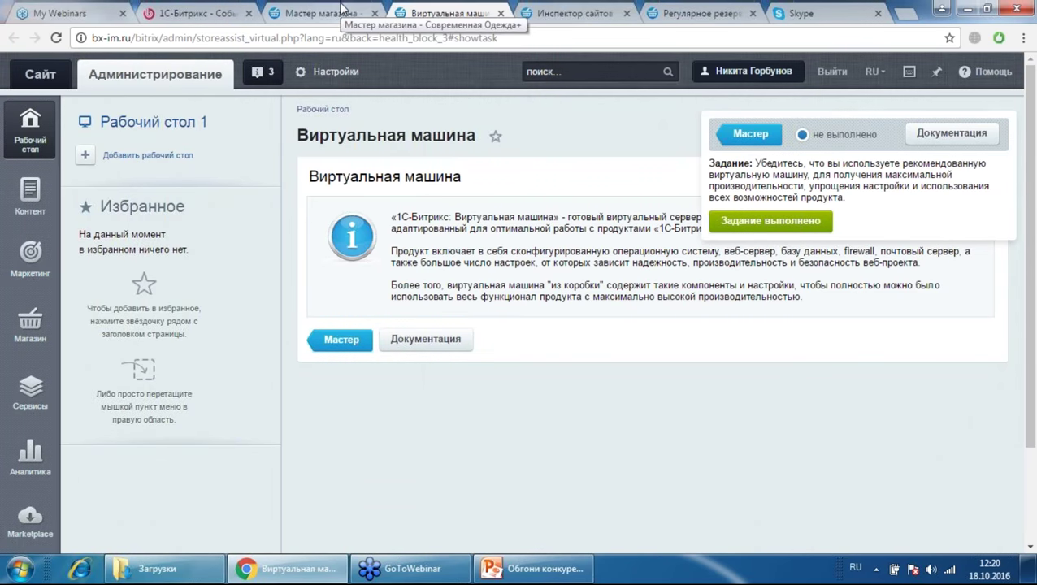
pyautogui.click(870, 375)
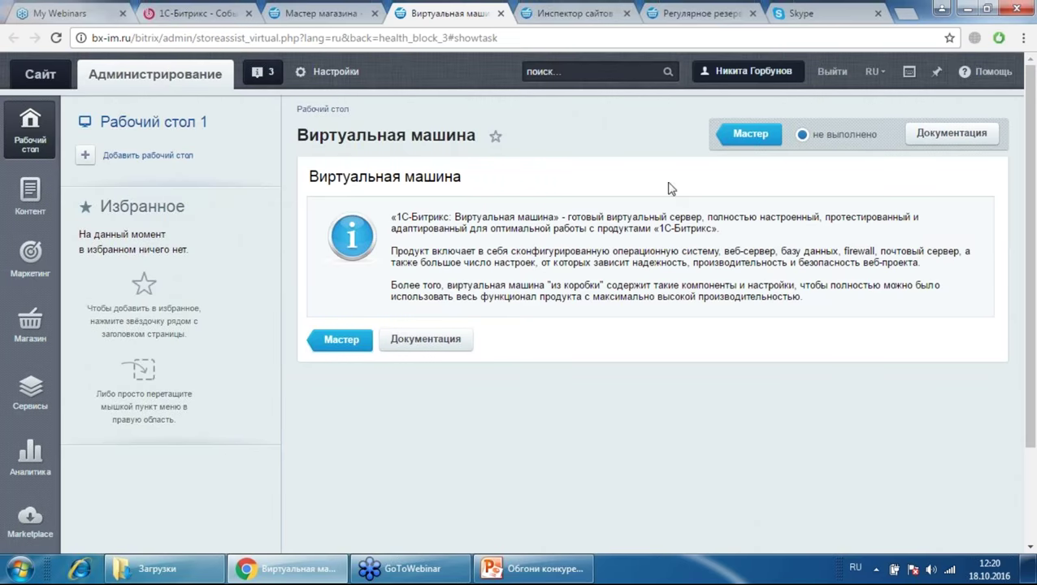
# Step: Open "Визуальное масштабирование проекта" from the wizard in a new tab and view the "Графики нагрузки" page
pyautogui.click(334, 10)
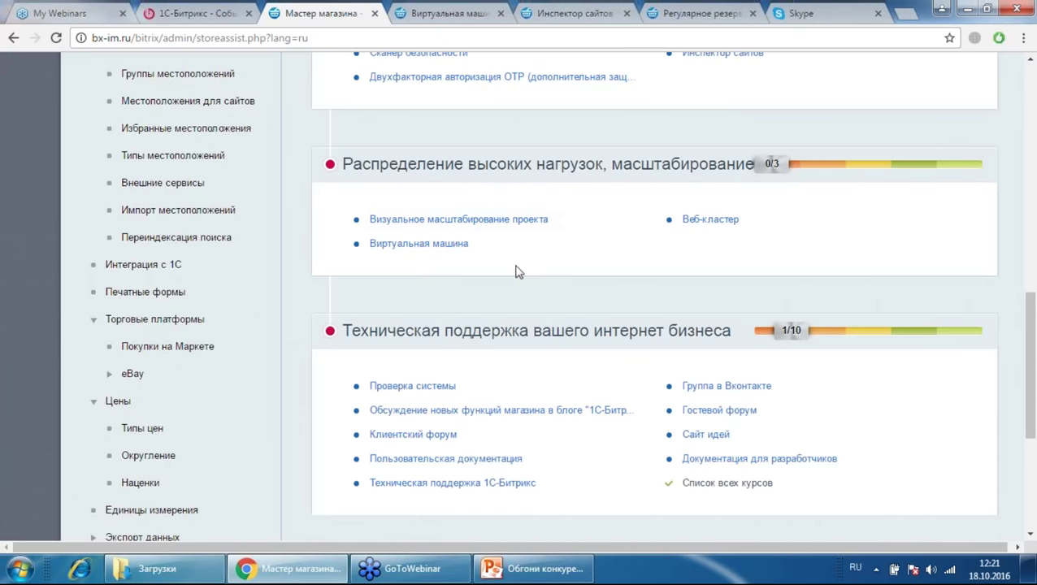
pyautogui.rightClick(497, 217)
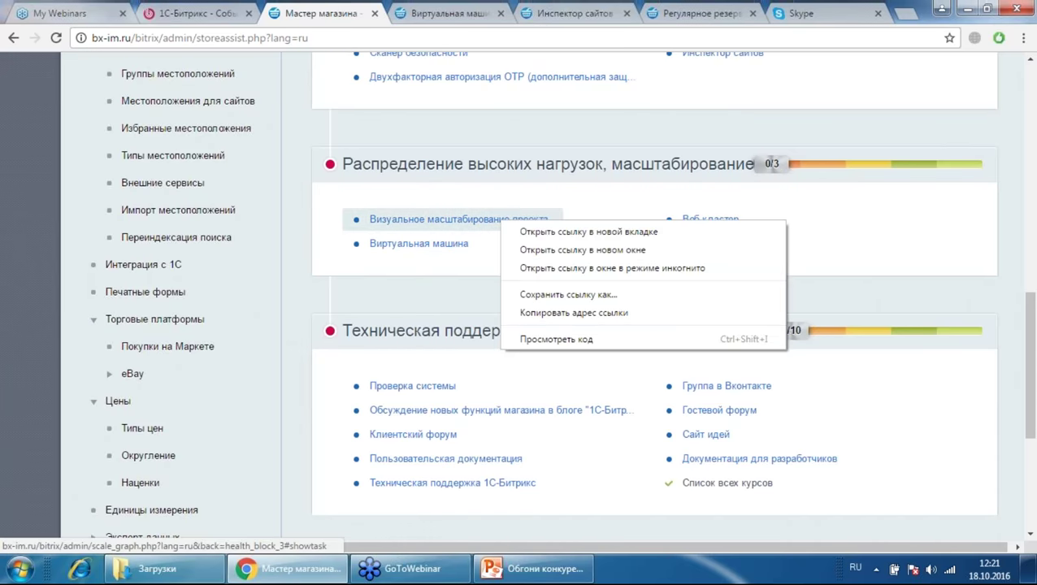
pyautogui.click(539, 230)
pyautogui.click(506, 10)
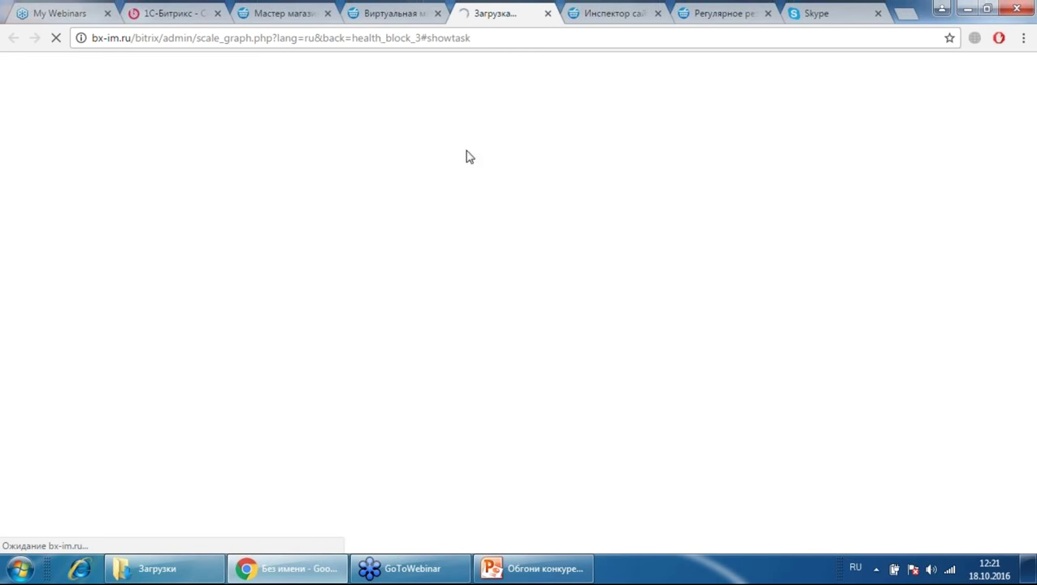
pyautogui.click(413, 8)
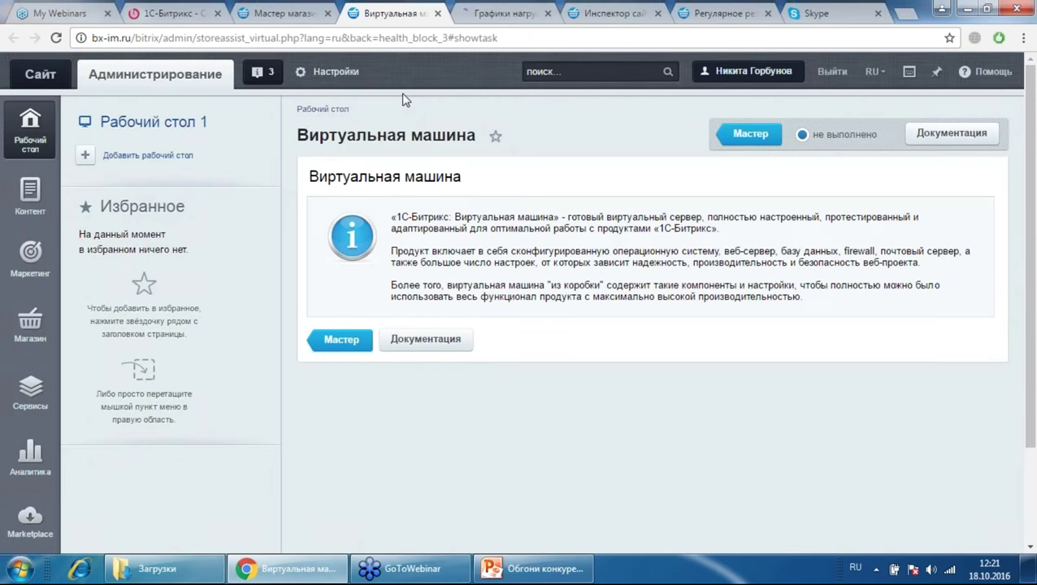
pyautogui.click(498, 11)
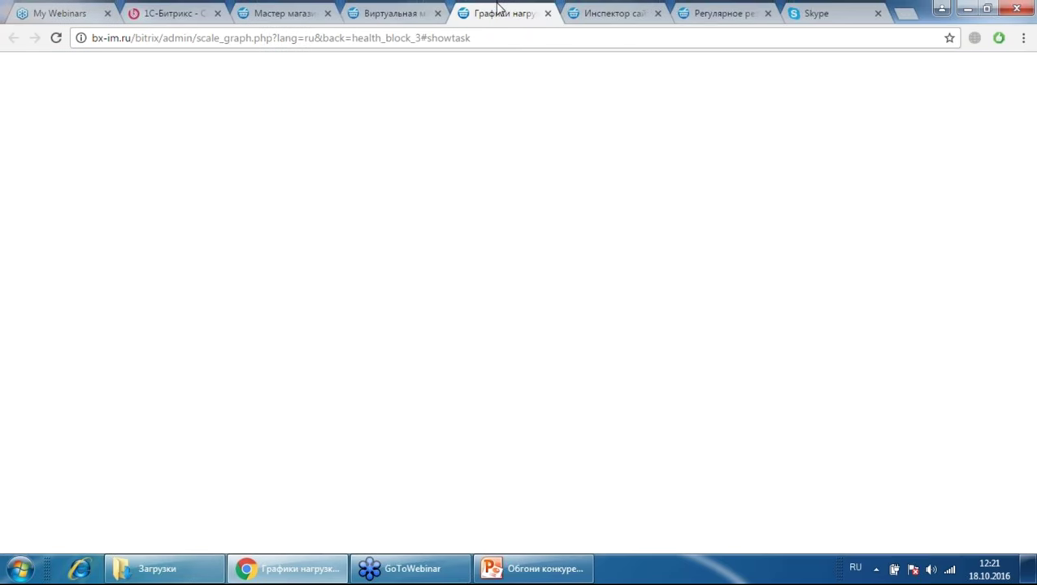
pyautogui.scroll(-5, 557, 122)
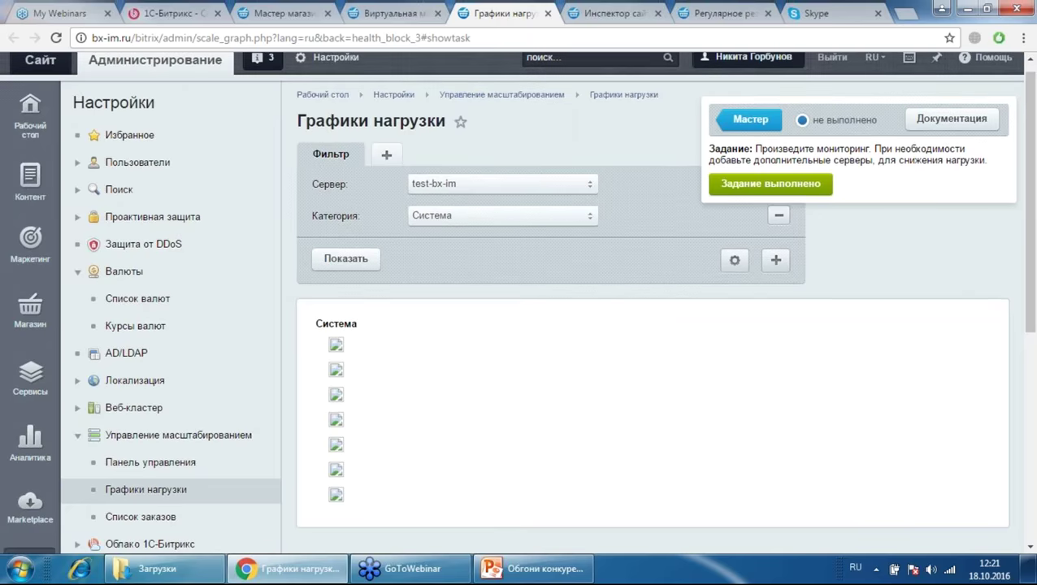
pyautogui.scroll(5, 556, 115)
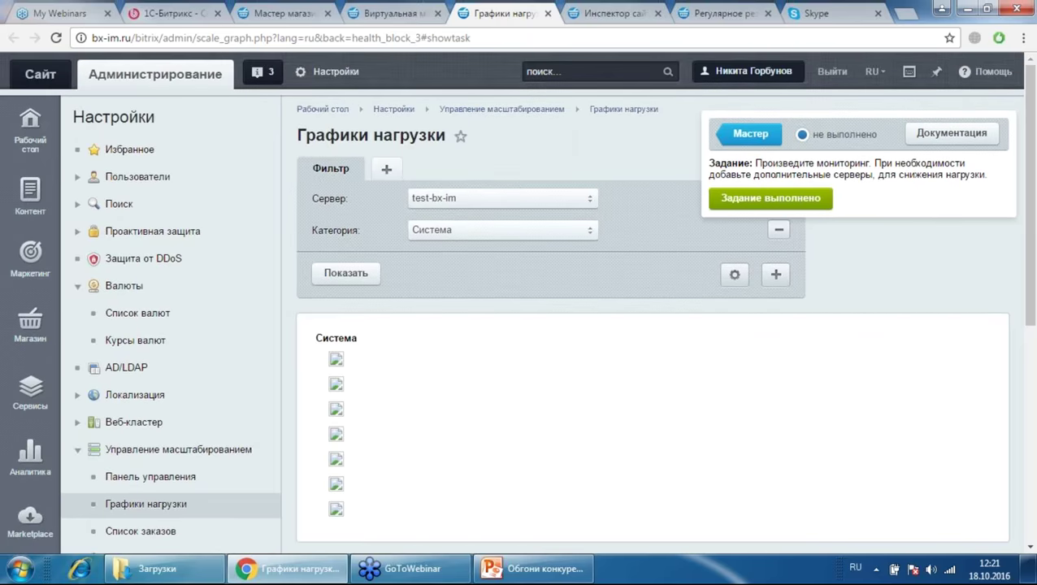
# Step: Close the "Графики нагрузки" and "Виртуальная машина" tabs and return to the wizard's "Обслуживание интернет-магазина" section
pyautogui.click(546, 14)
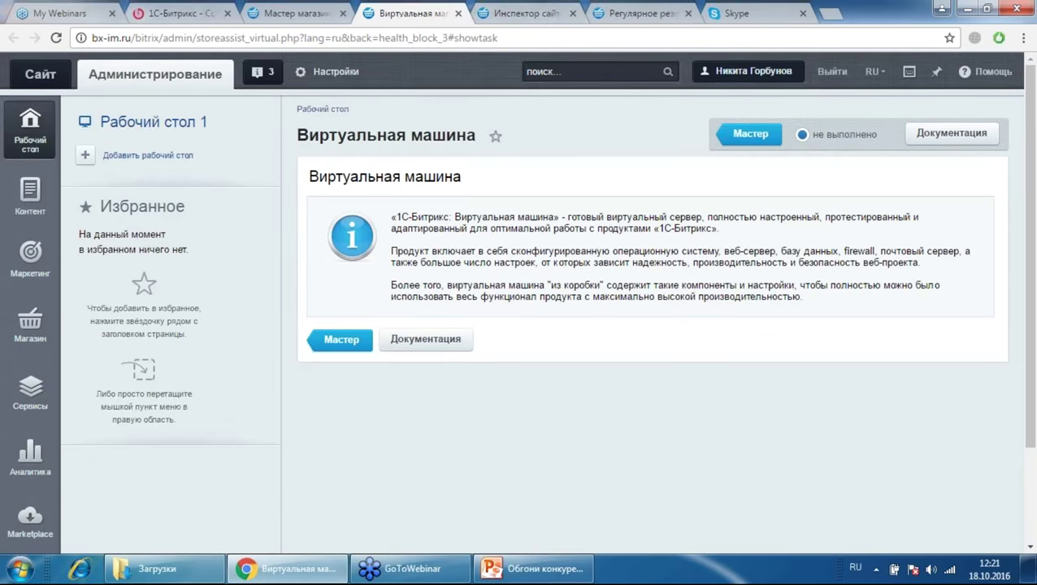
pyautogui.click(501, 14)
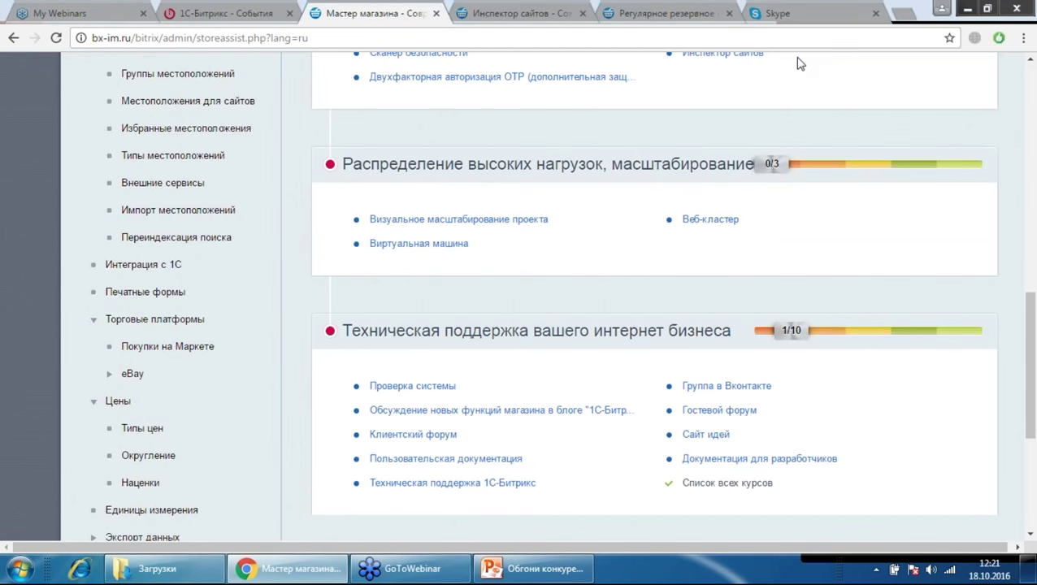
pyautogui.scroll(6, 713, 158)
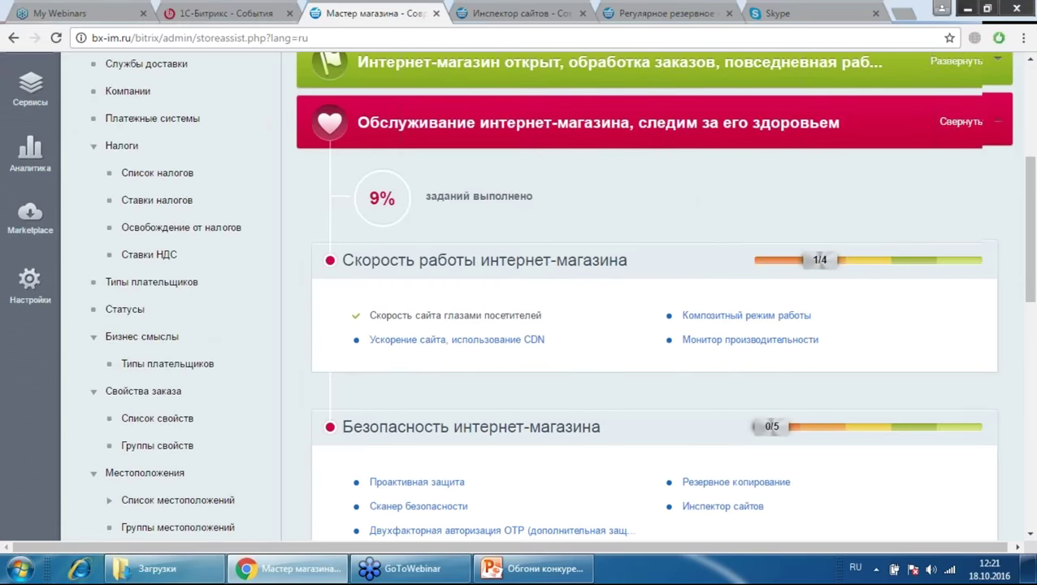
# Step: Look over the remaining wizard sections down to "Техническая поддержка вашего интернет бизнеса"
pyautogui.scroll(-2, 671, 162)
pyautogui.scroll(-4, 671, 162)
pyautogui.scroll(-2, 705, 163)
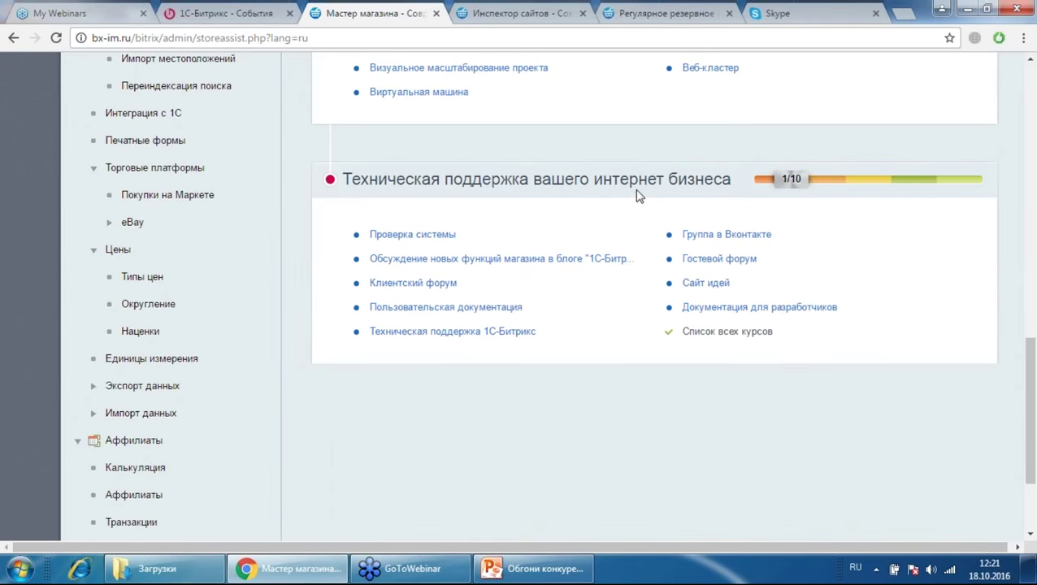
pyautogui.scroll(10, 308, 161)
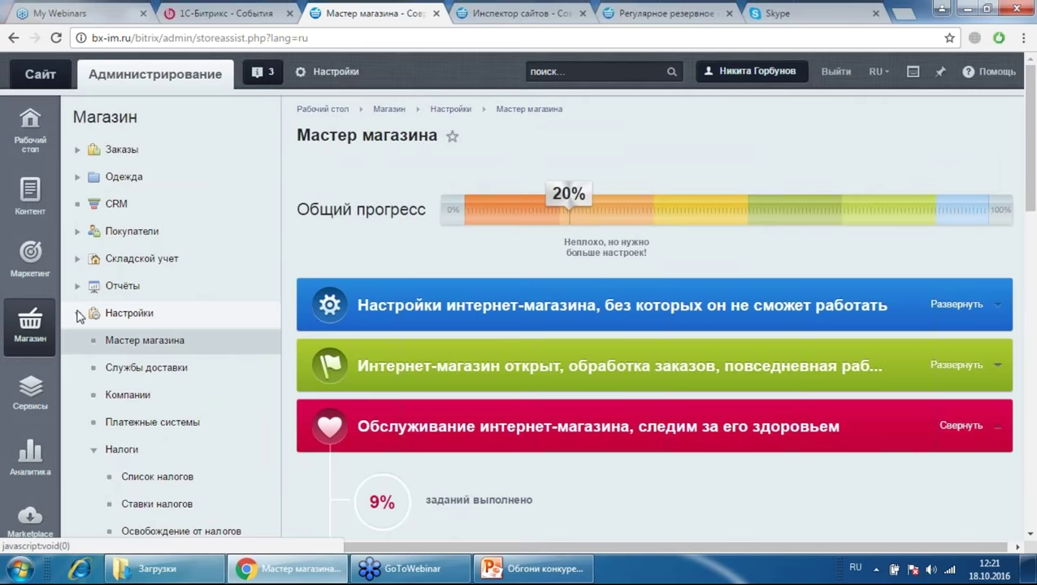
# Step: Collapse the store settings tree and open the "Скидки на товар" list under "Товарный маркетинг" in the marketing section
pyautogui.click(79, 316)
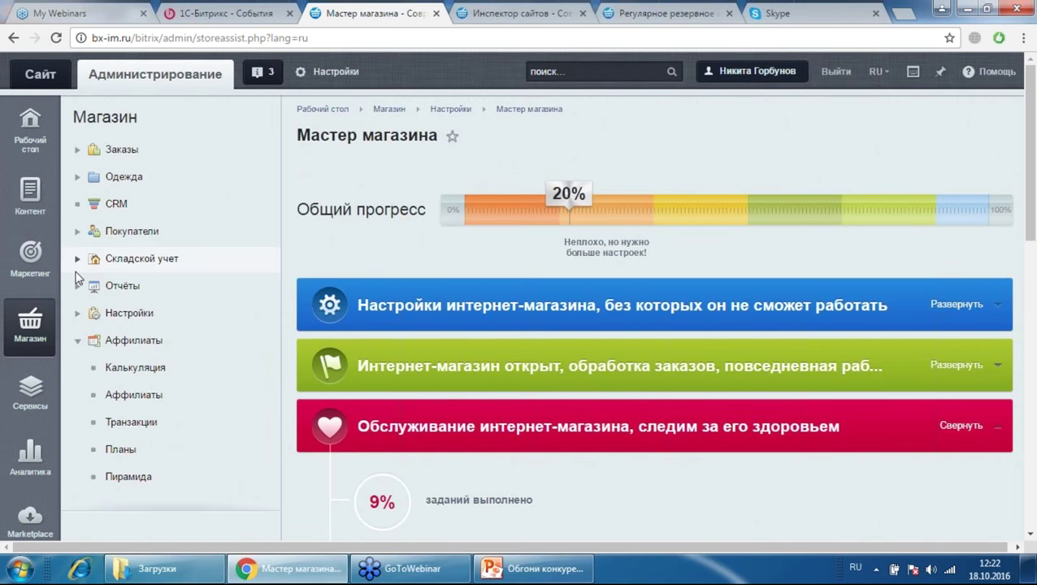
pyautogui.click(33, 264)
pyautogui.click(78, 258)
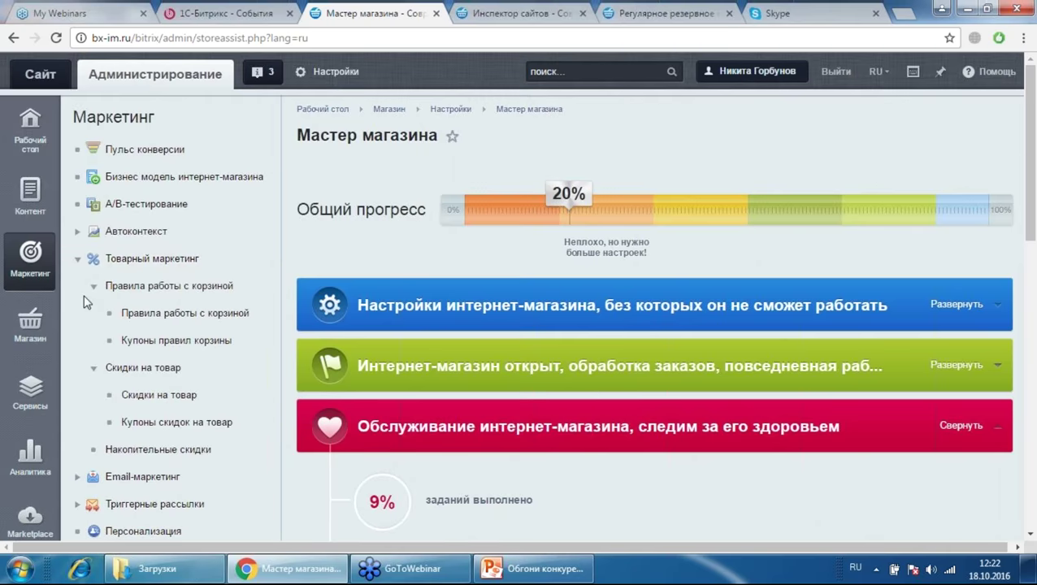
pyautogui.click(93, 286)
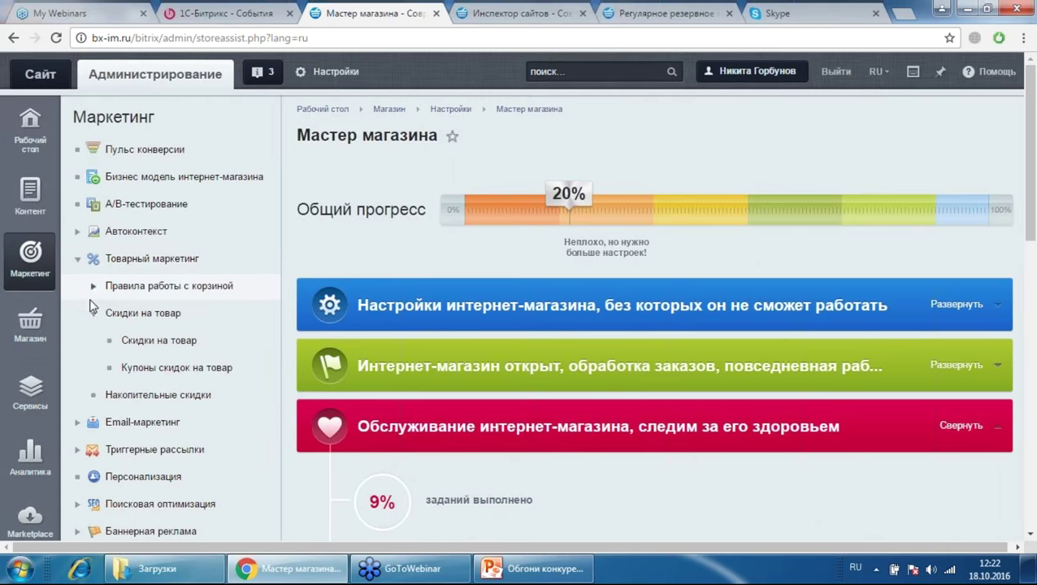
pyautogui.click(134, 345)
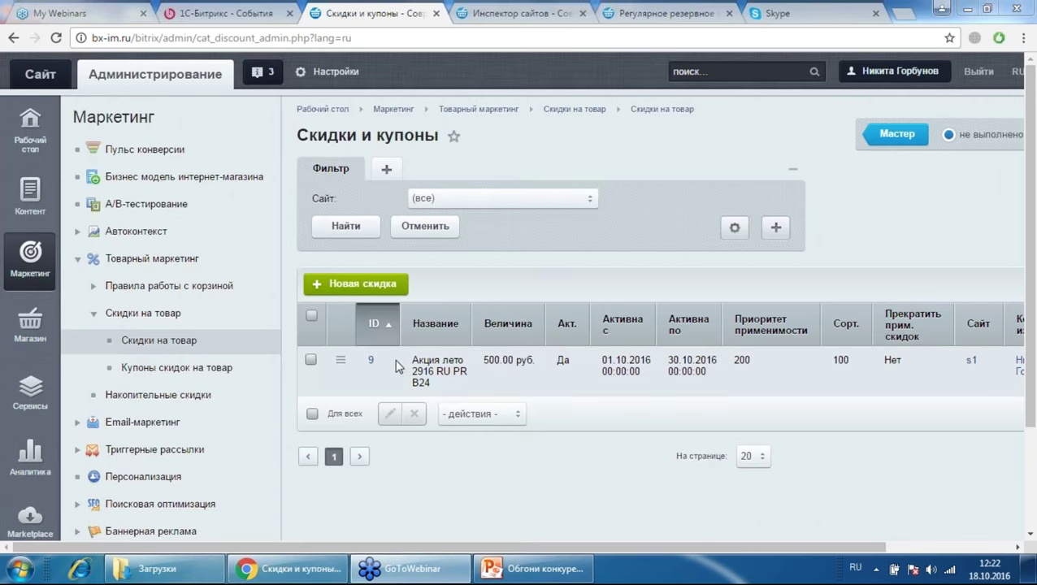
# Step: Delete the existing discount "Акция лето 2916 RU PR B24" from the discounts list
pyautogui.click(311, 360)
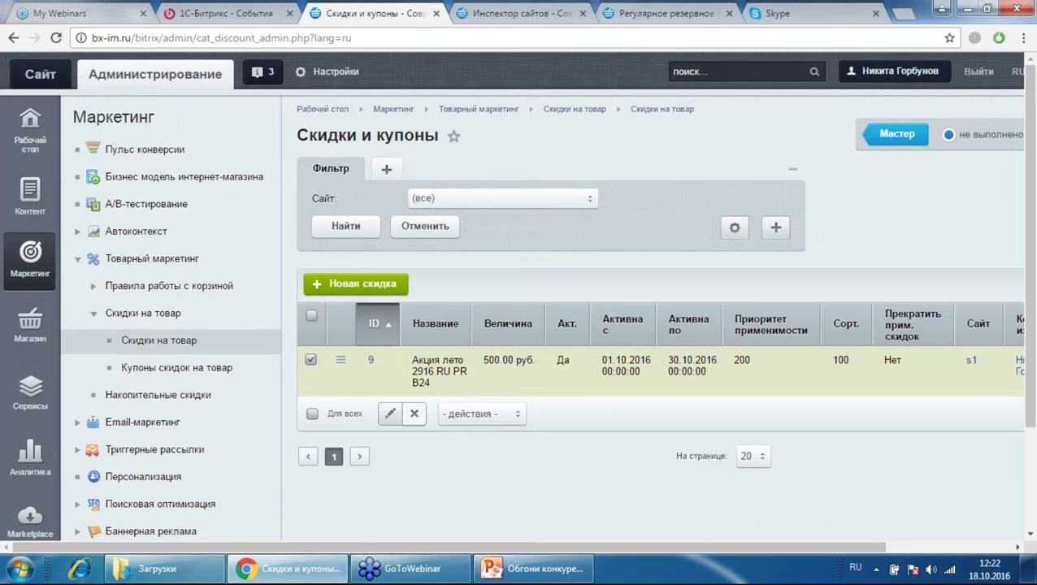
pyautogui.click(414, 414)
pyautogui.click(579, 126)
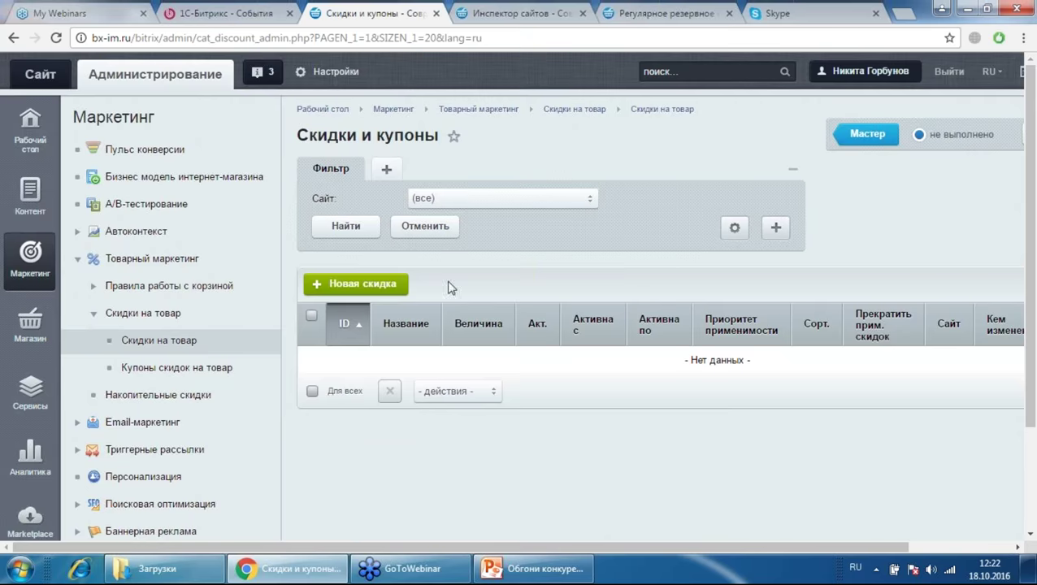
# Step: Start a new product discount named "10% на обувь" for the site "(s1) Интернет-магазин"
pyautogui.click(379, 288)
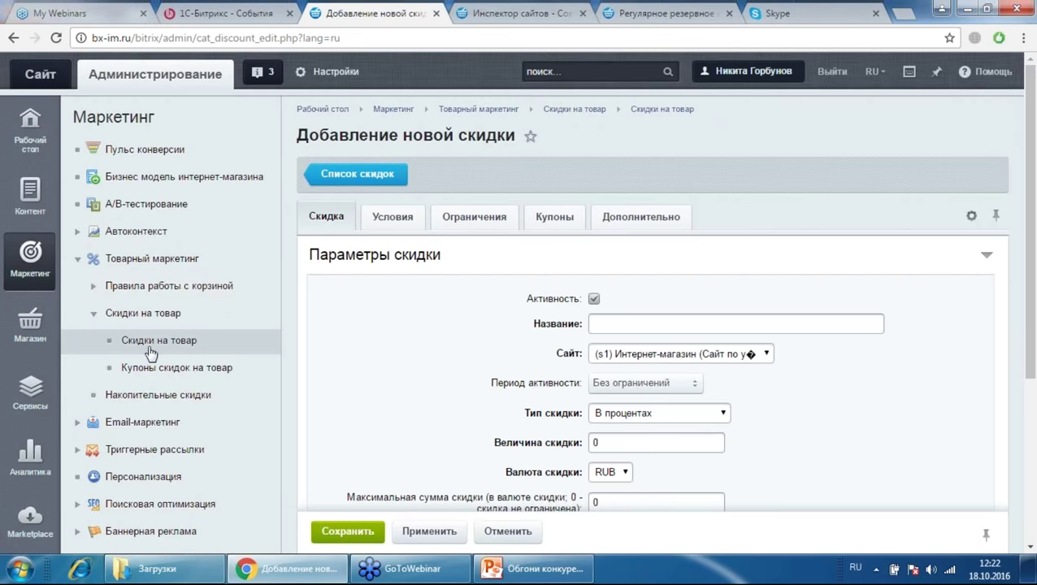
pyautogui.click(651, 321)
pyautogui.write('10% на обувь')
pyautogui.click(640, 355)
pyautogui.click(646, 356)
# Step: Open the store's public site in a new tab, view it briefly and return to the new discount form
pyautogui.rightClick(33, 73)
pyautogui.click(80, 85)
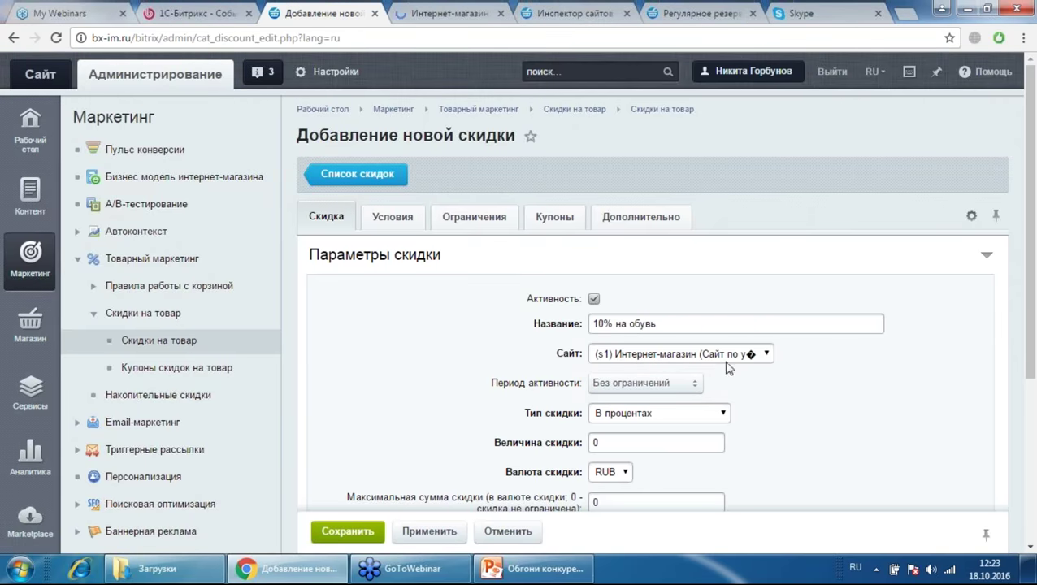
pyautogui.click(441, 10)
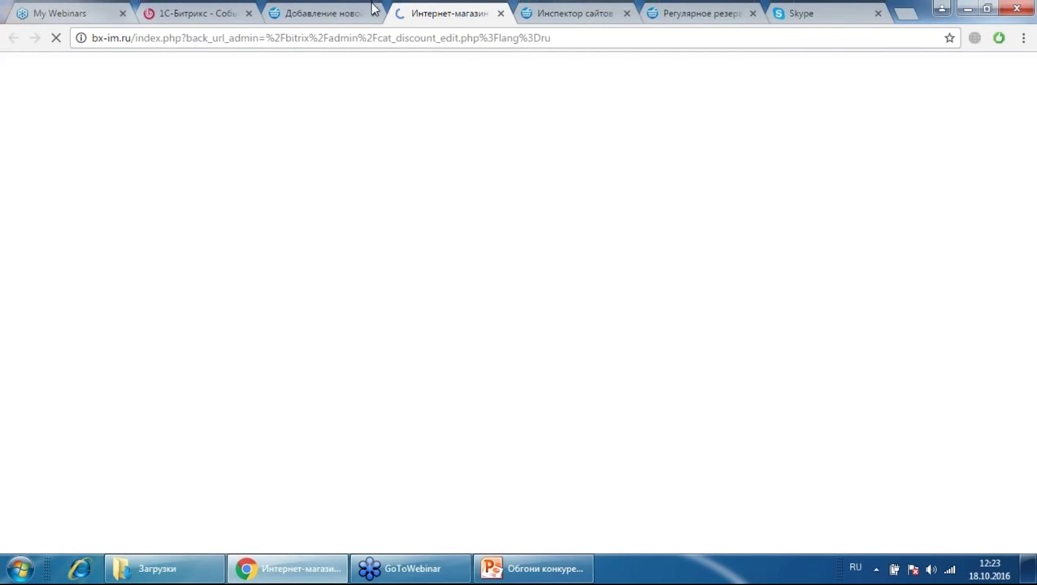
pyautogui.click(331, 10)
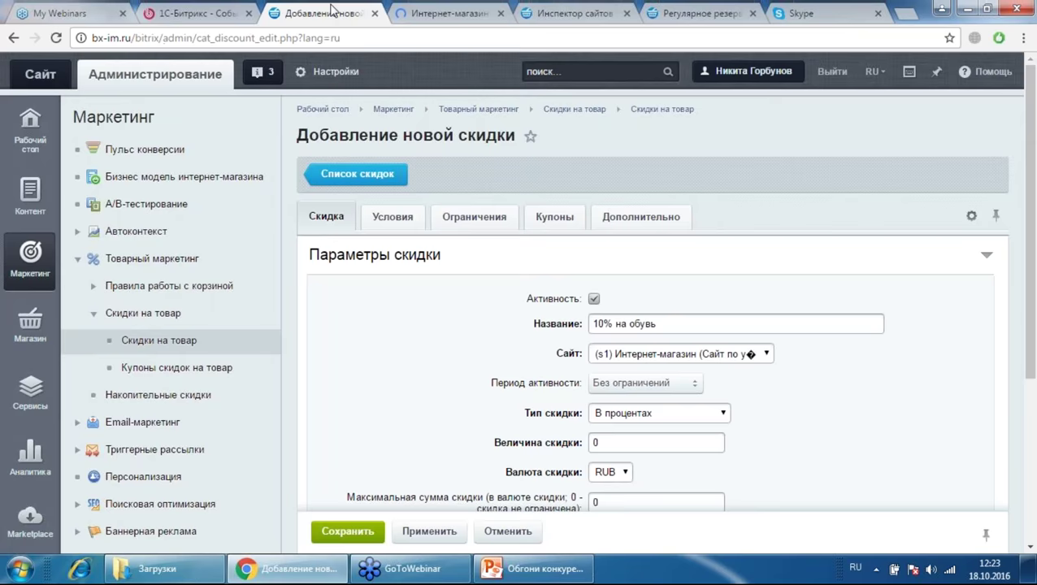
# Step: Set the discount's activity period to "Интервал" with the start at 01.12.2016 00:00:00
pyautogui.click(674, 387)
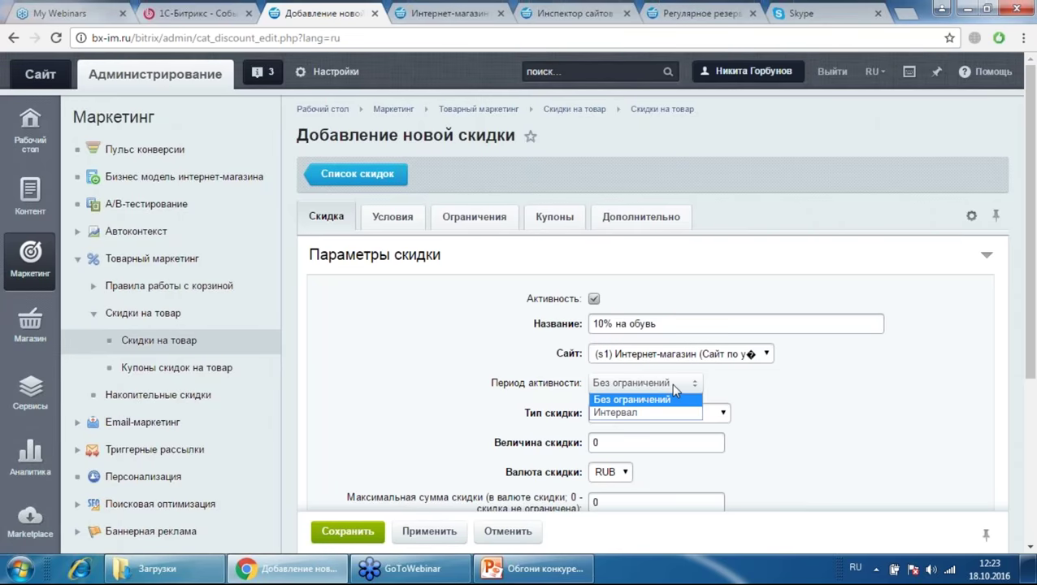
pyautogui.click(632, 413)
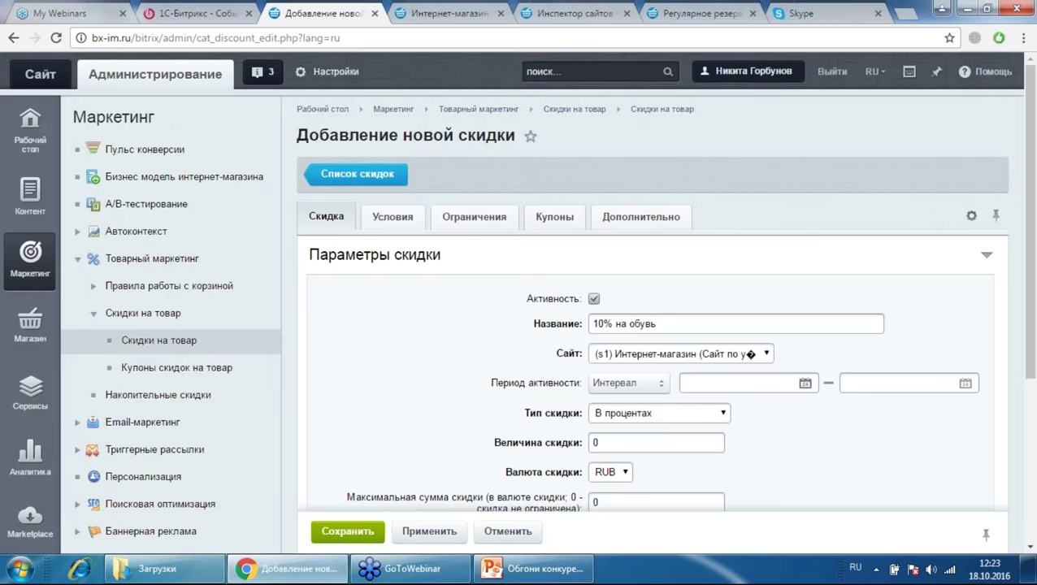
pyautogui.click(805, 383)
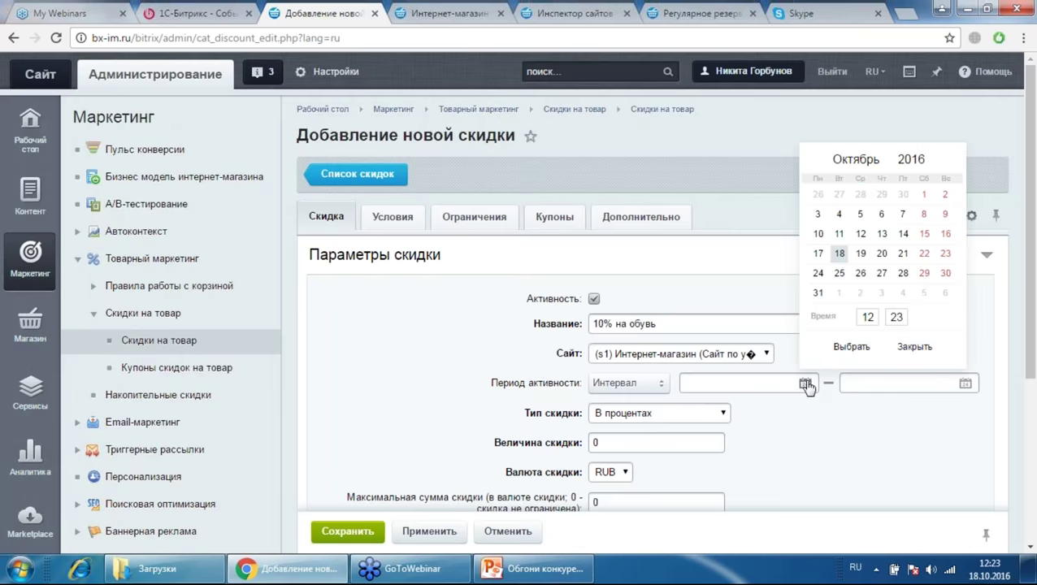
pyautogui.click(949, 161)
pyautogui.click(949, 160)
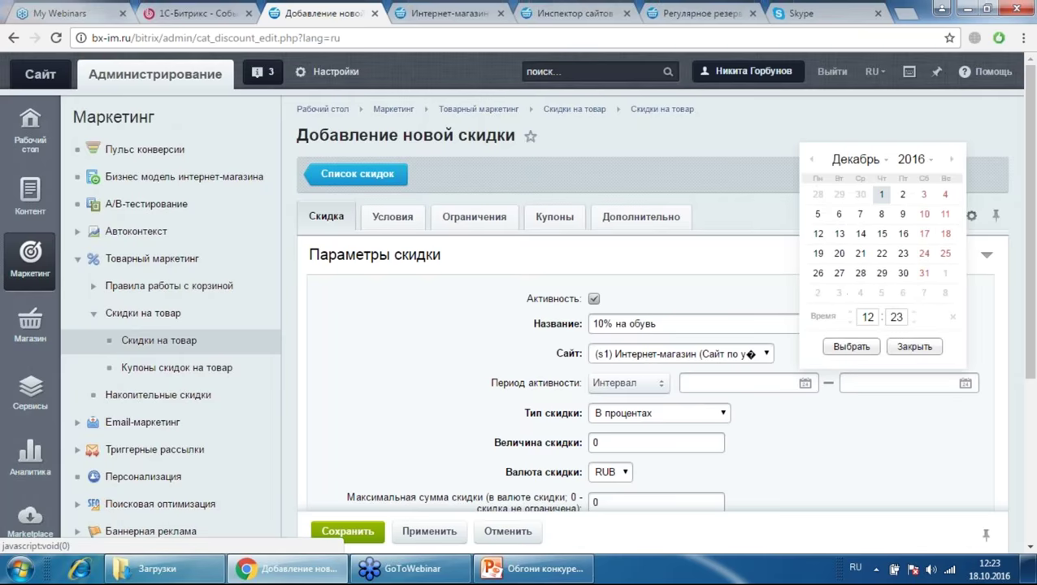
pyautogui.doubleClick(867, 316)
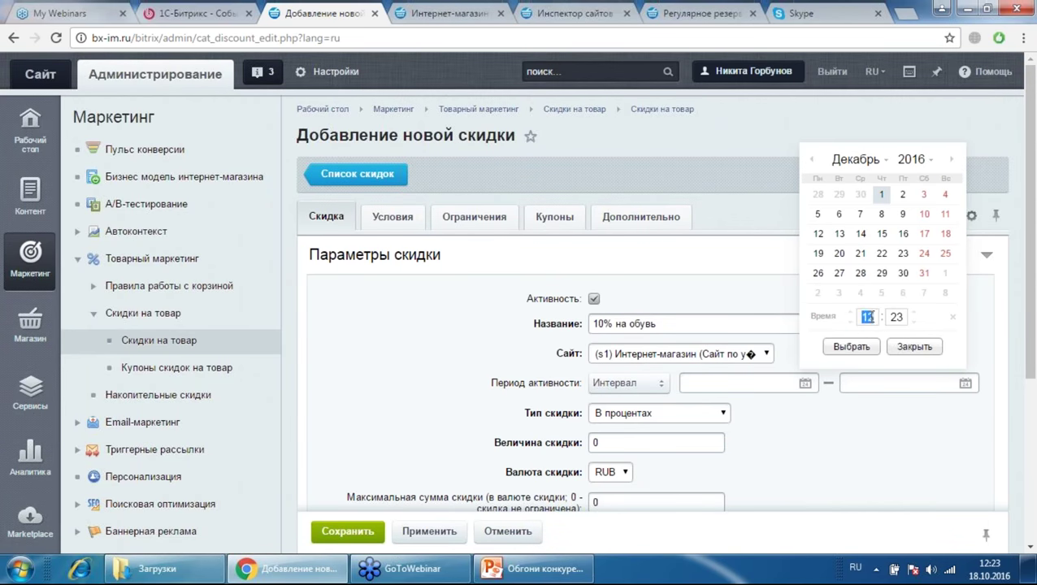
pyautogui.write('000')
pyautogui.press('Tab')
pyautogui.write('00')
pyautogui.click(852, 347)
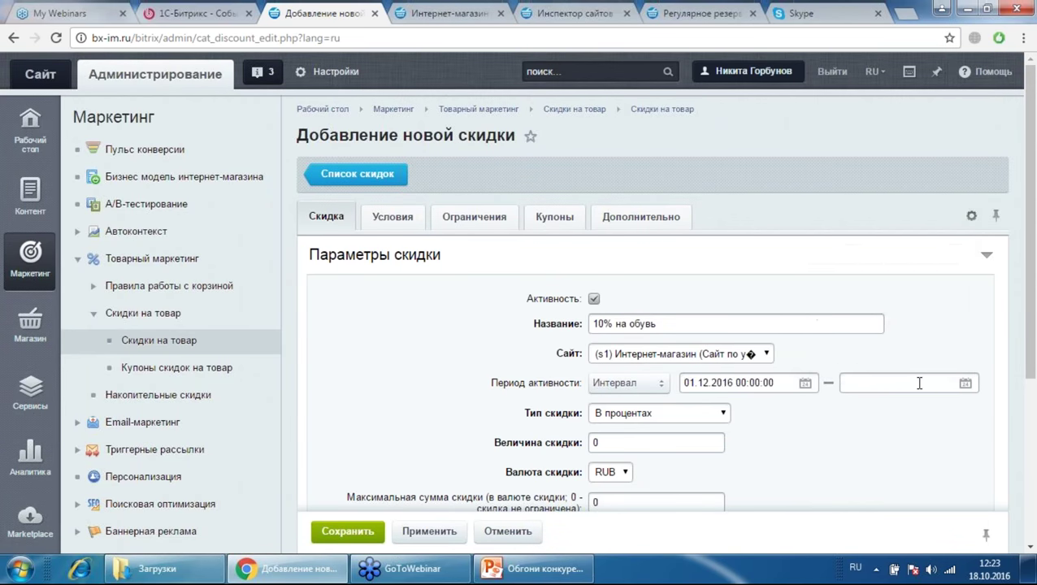
# Step: Set the end of the discount's activity interval to 31.12.2016 23:59:00
pyautogui.click(965, 383)
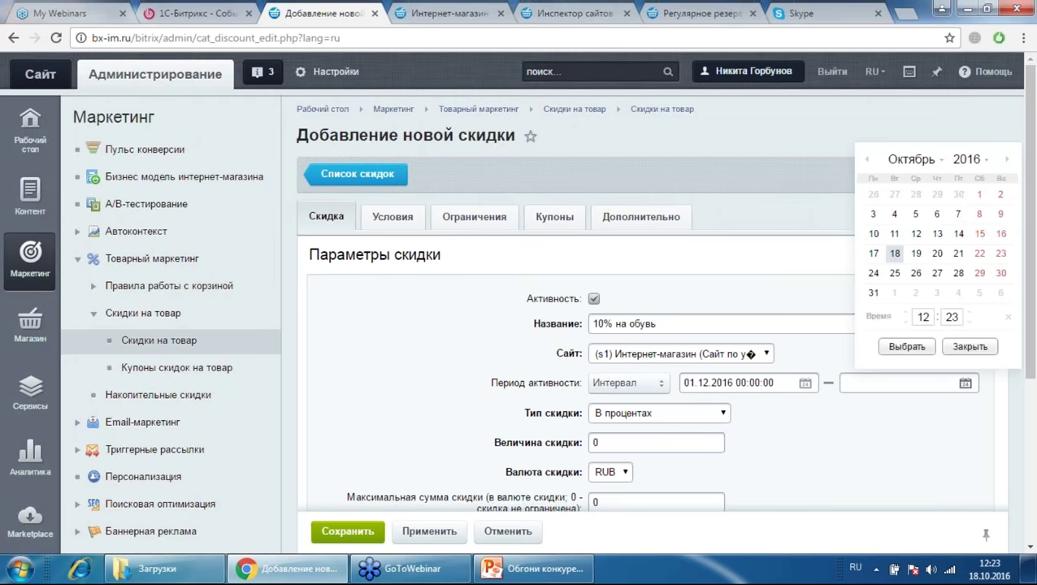
pyautogui.click(1007, 160)
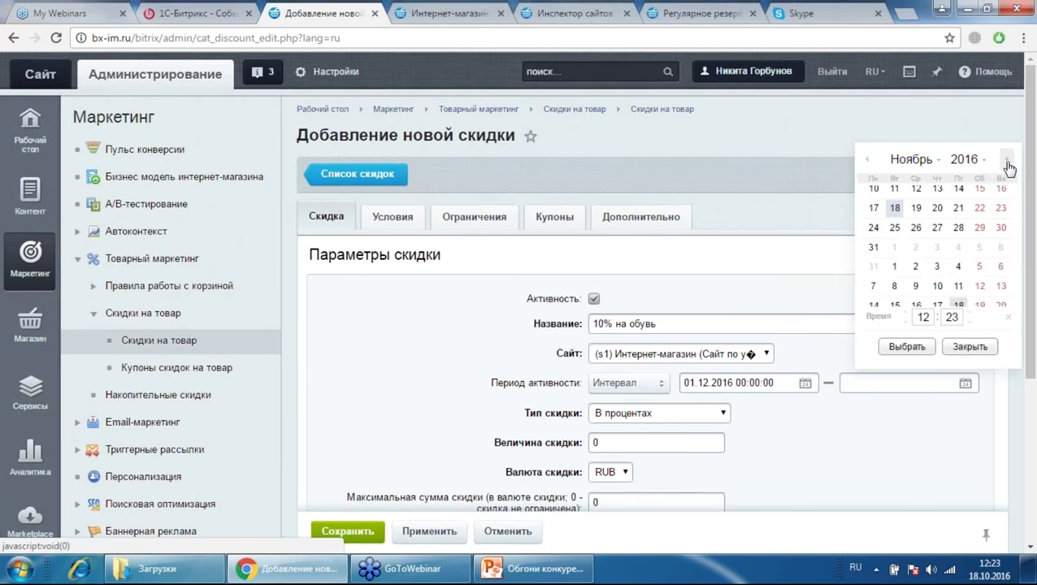
pyautogui.click(1007, 159)
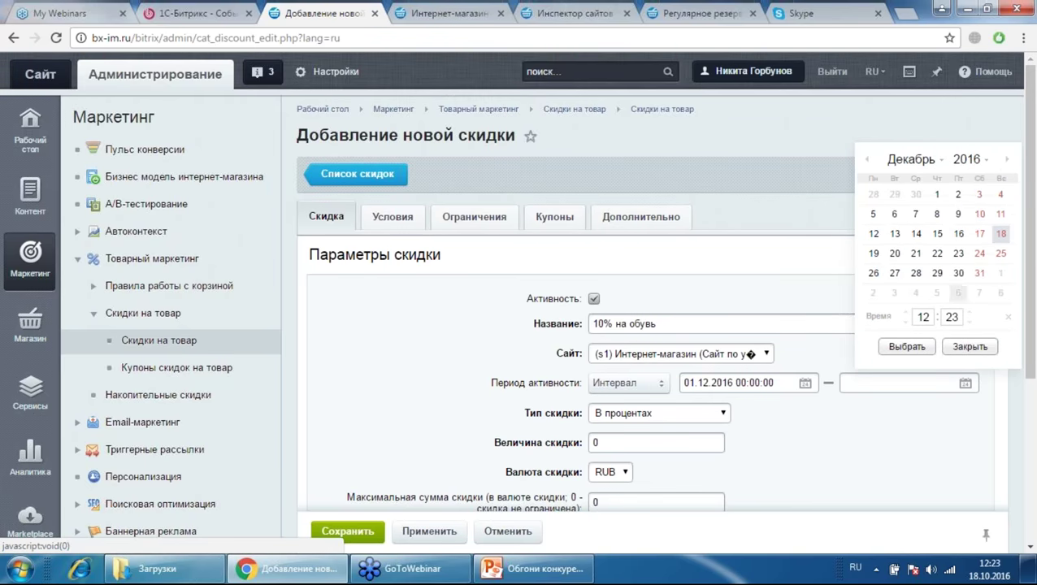
pyautogui.click(979, 273)
pyautogui.click(924, 317)
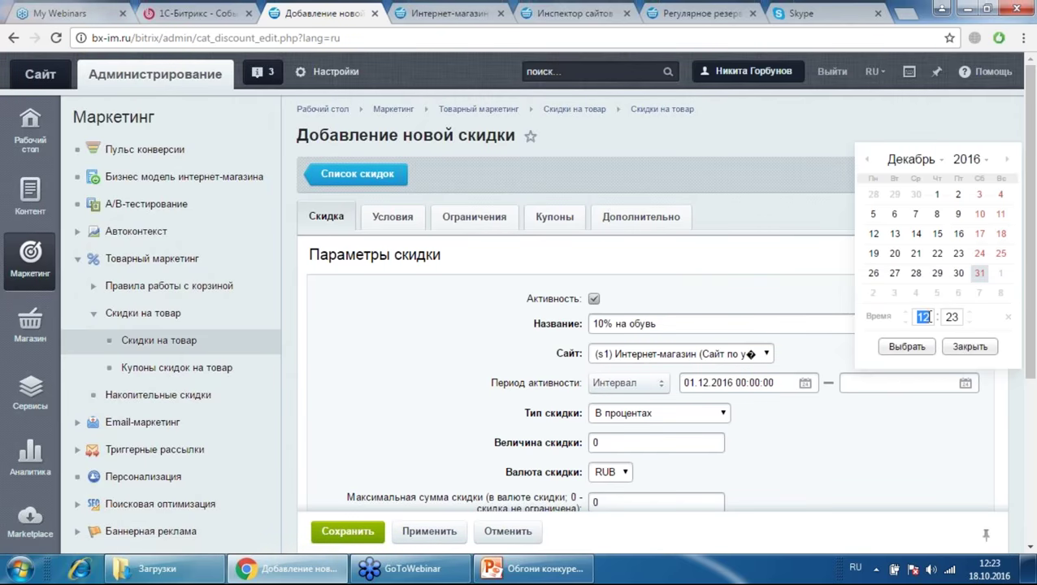
pyautogui.write('23')
pyautogui.click(951, 317)
pyautogui.write('59')
pyautogui.click(909, 347)
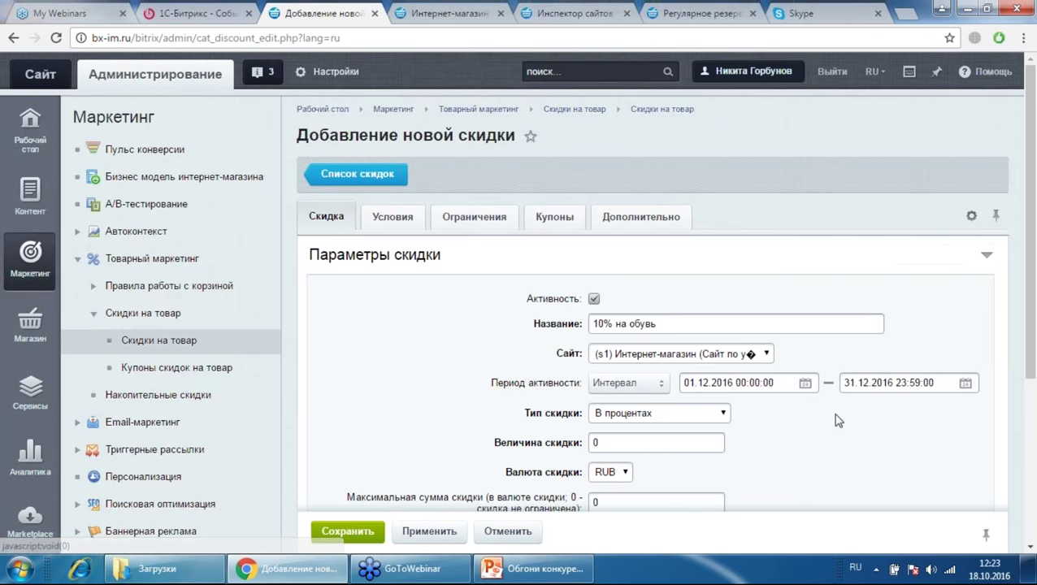
# Step: Set the activity period to "Без ограничений" and define the discount as type "В процентах" with the value 10
pyautogui.click(646, 387)
pyautogui.click(634, 397)
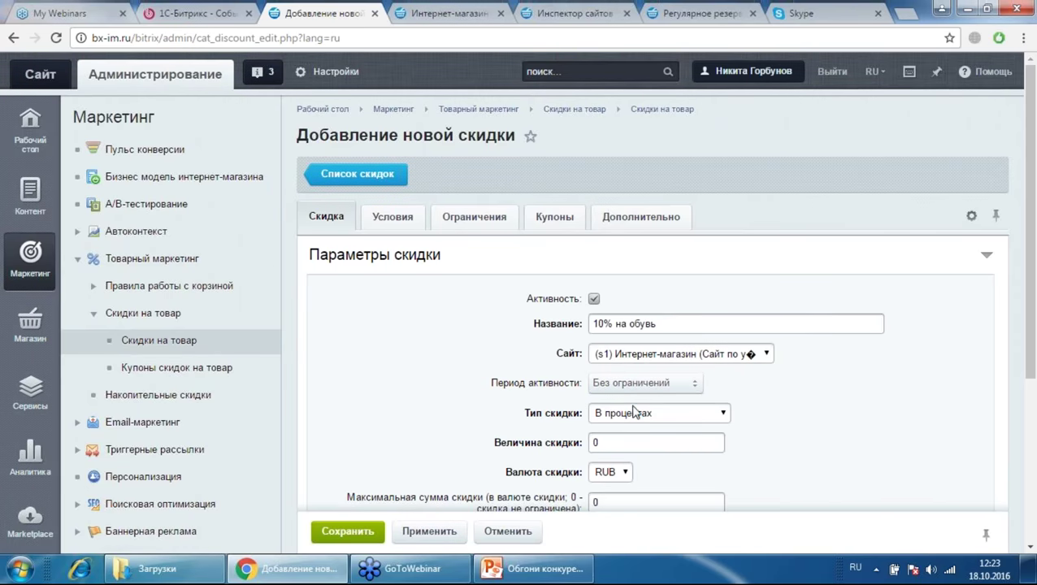
pyautogui.scroll(-1, 860, 388)
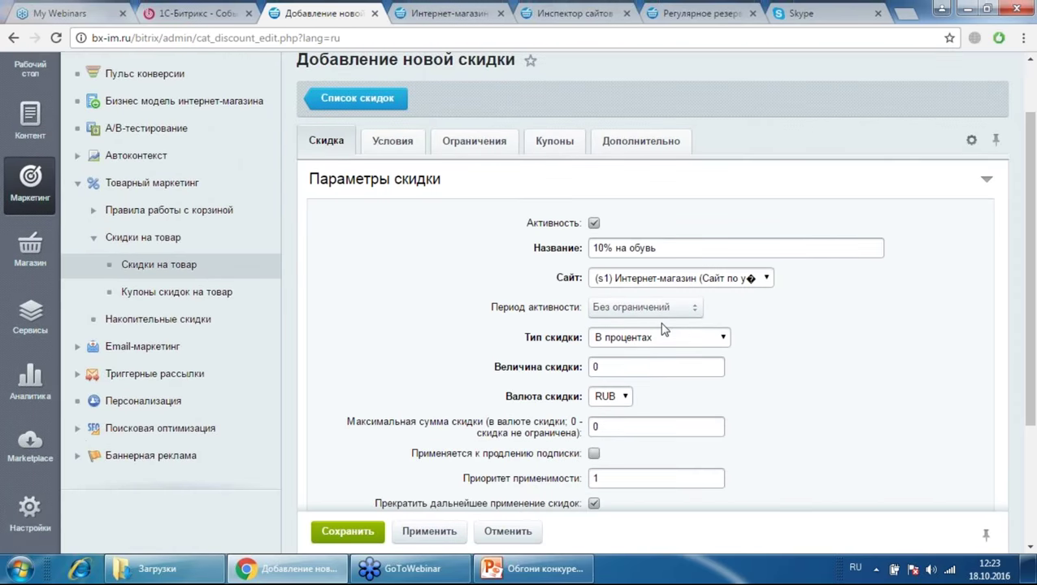
pyautogui.click(656, 339)
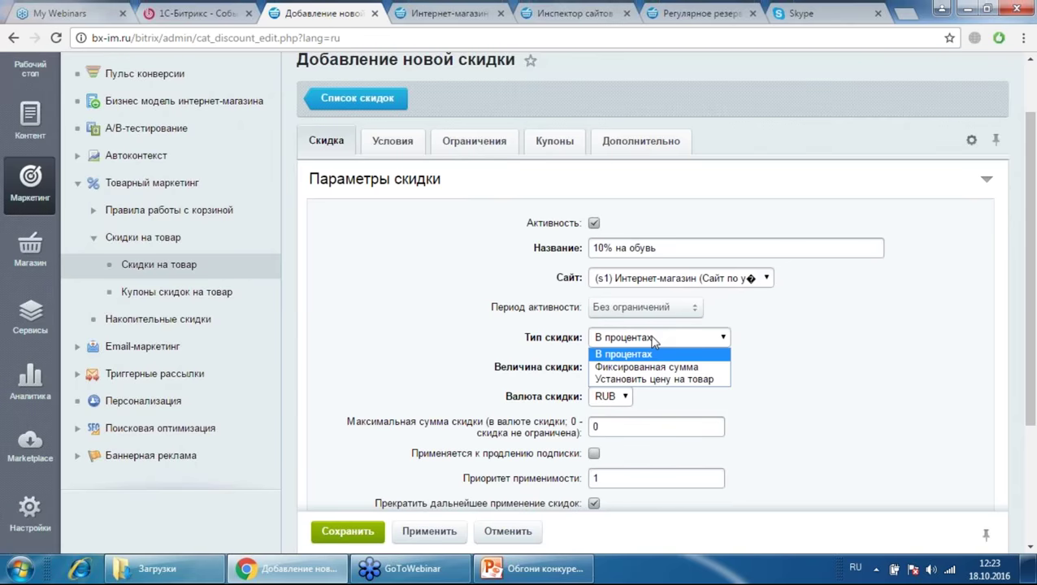
pyautogui.click(635, 354)
pyautogui.doubleClick(618, 368)
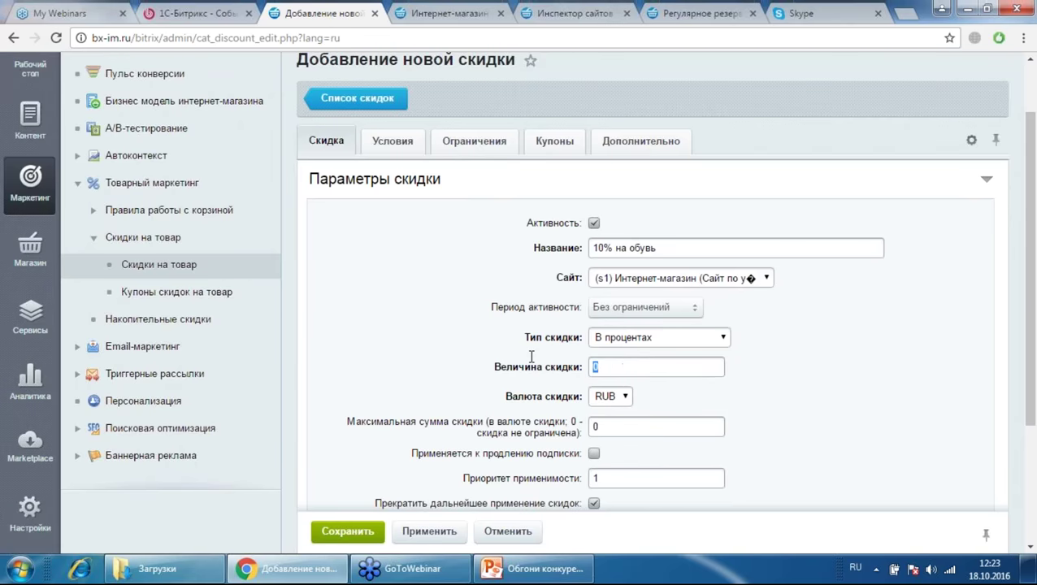
pyautogui.write('10')
# Step: Examine the discount currency options and review the remaining discount parameters, including the maximum amount, application priority and short description
pyautogui.scroll(-2, 814, 329)
pyautogui.click(625, 247)
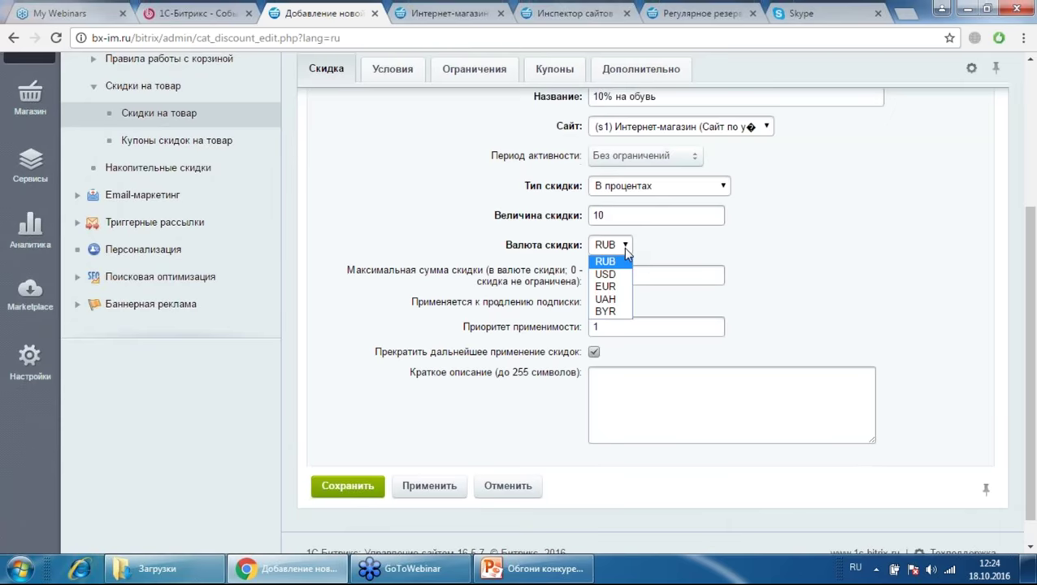
pyautogui.click(647, 247)
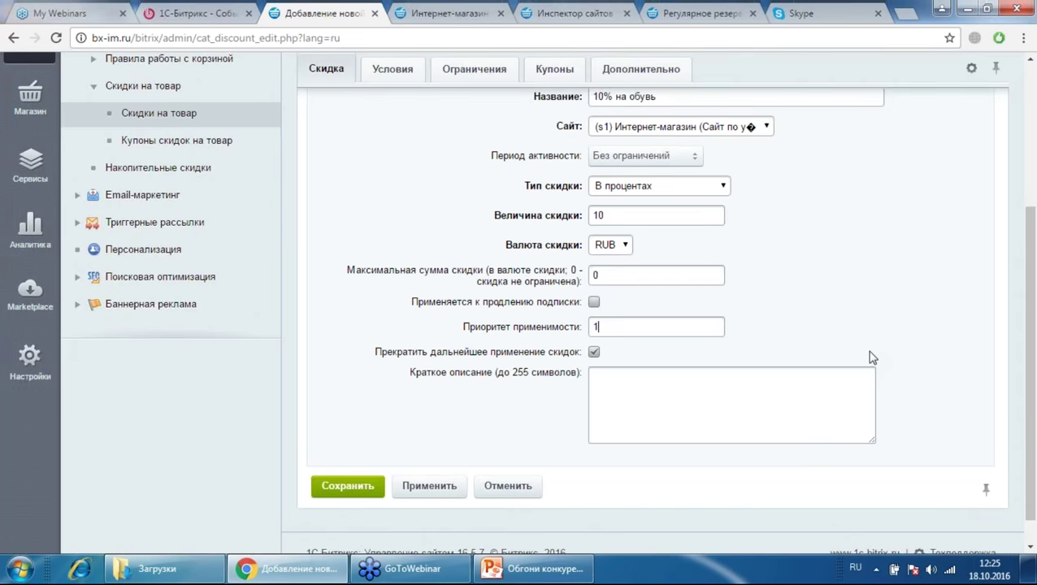
pyautogui.click(629, 398)
pyautogui.scroll(2, 914, 290)
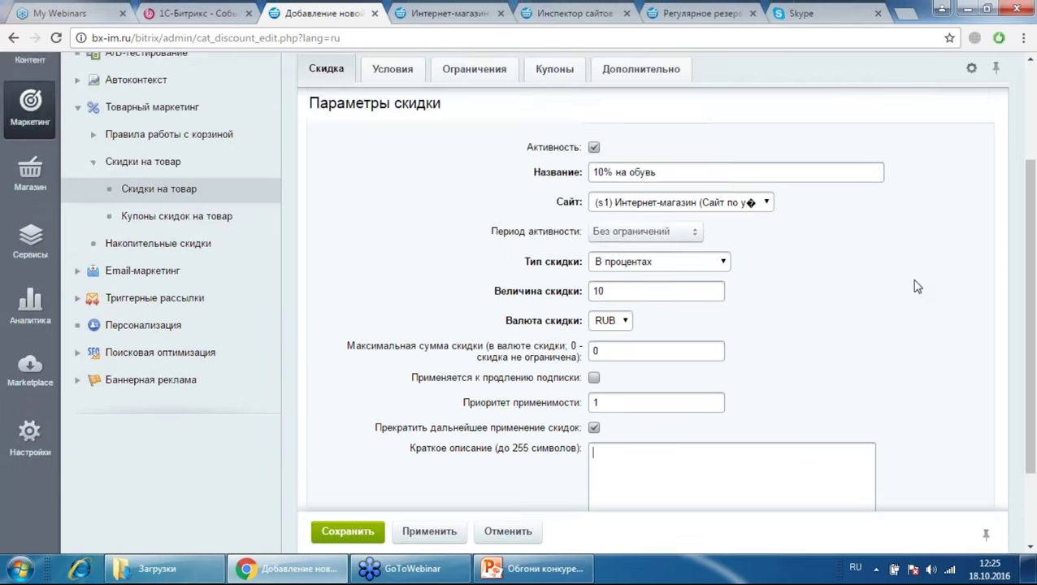
pyautogui.scroll(-2, 914, 286)
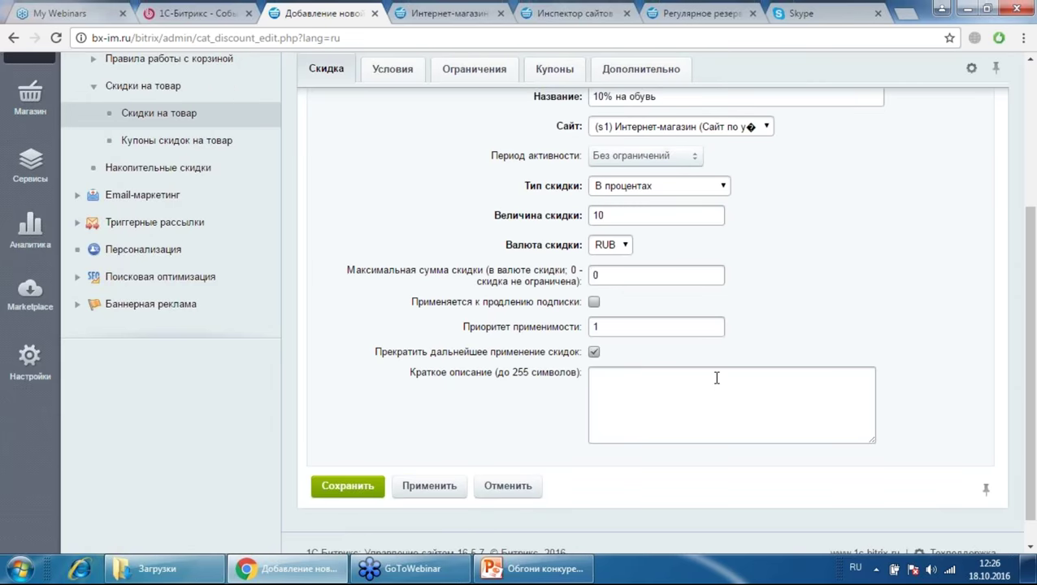
# Step: Add a condition on the field "Раздел" to the discount's application conditions
pyautogui.click(399, 72)
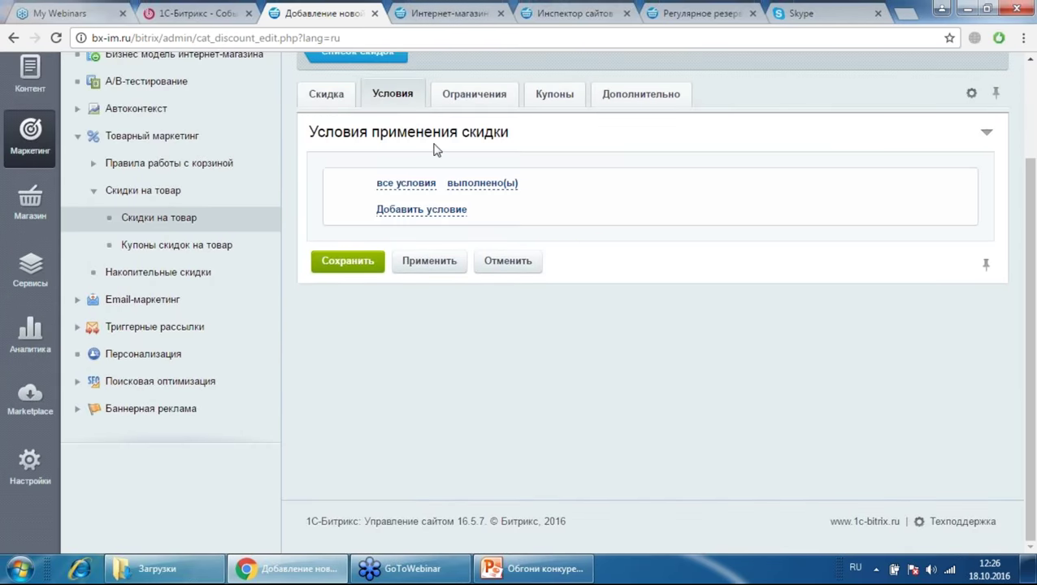
pyautogui.click(432, 213)
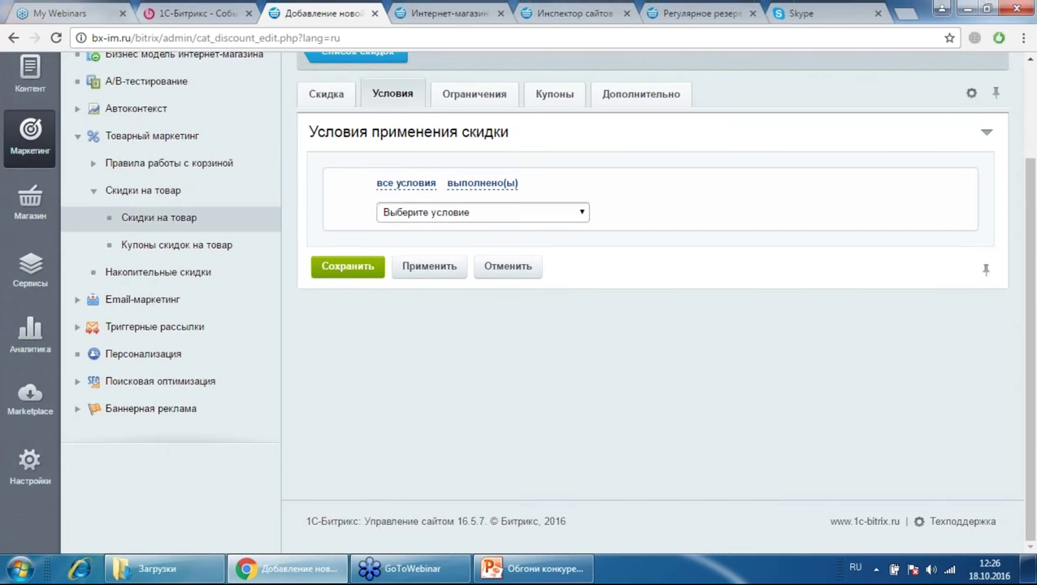
pyautogui.click(468, 213)
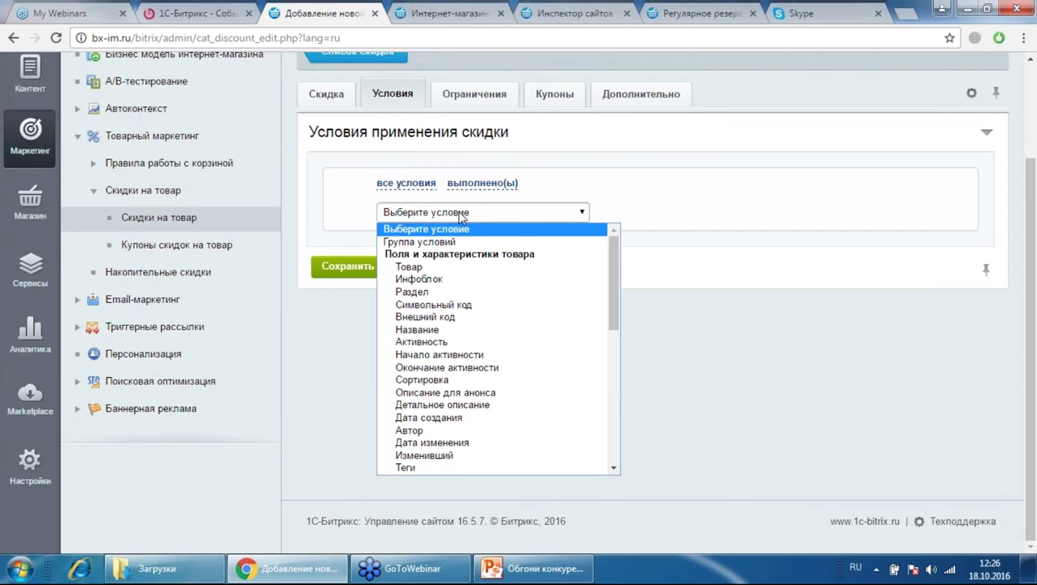
pyautogui.click(424, 294)
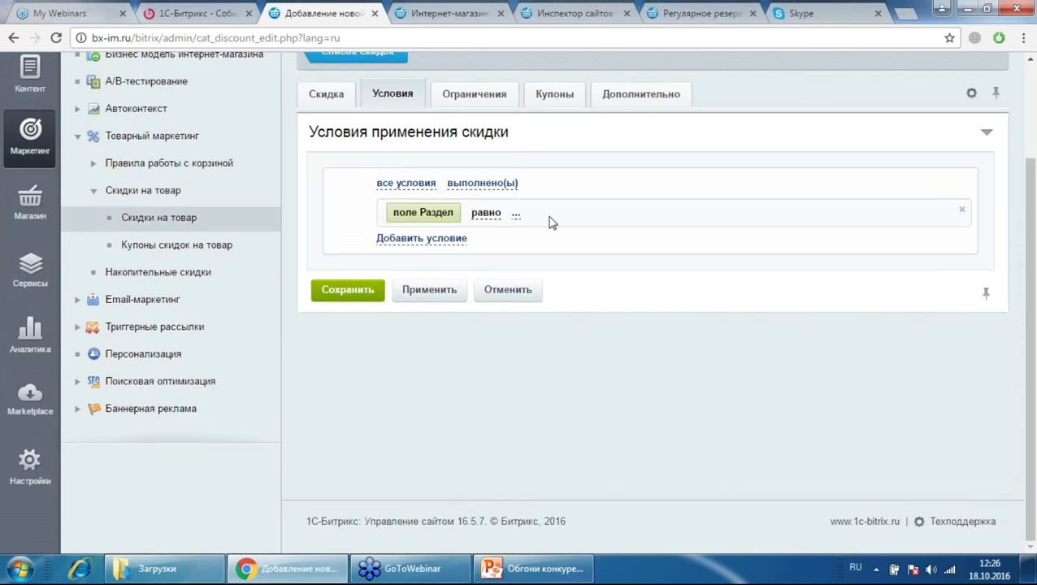
# Step: Set the condition's section to "Обувь", found in the "Одежда [2]" infoblock of "Каталоги [catalog]"
pyautogui.click(517, 214)
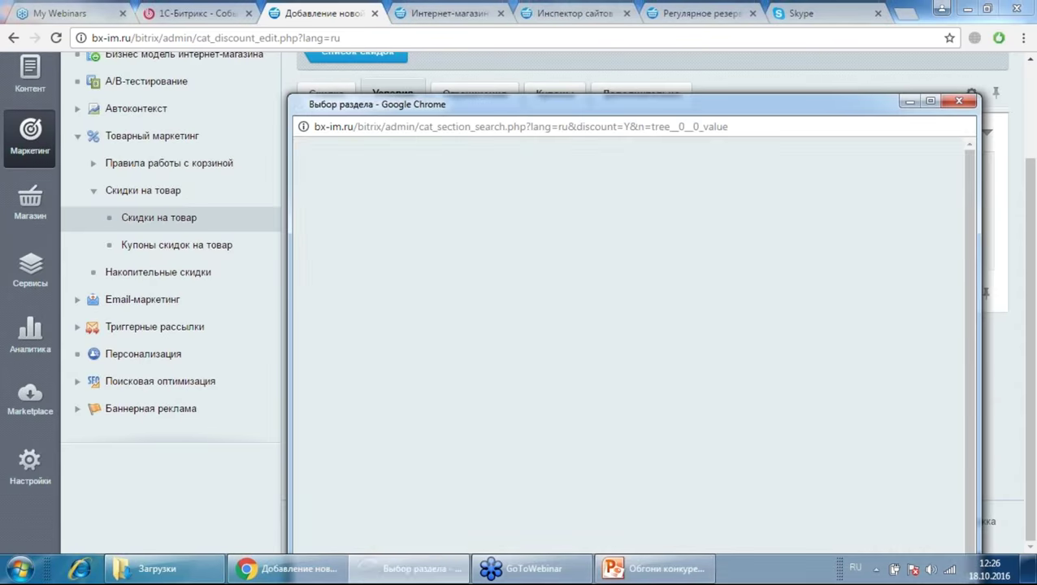
pyautogui.click(514, 202)
pyautogui.click(513, 228)
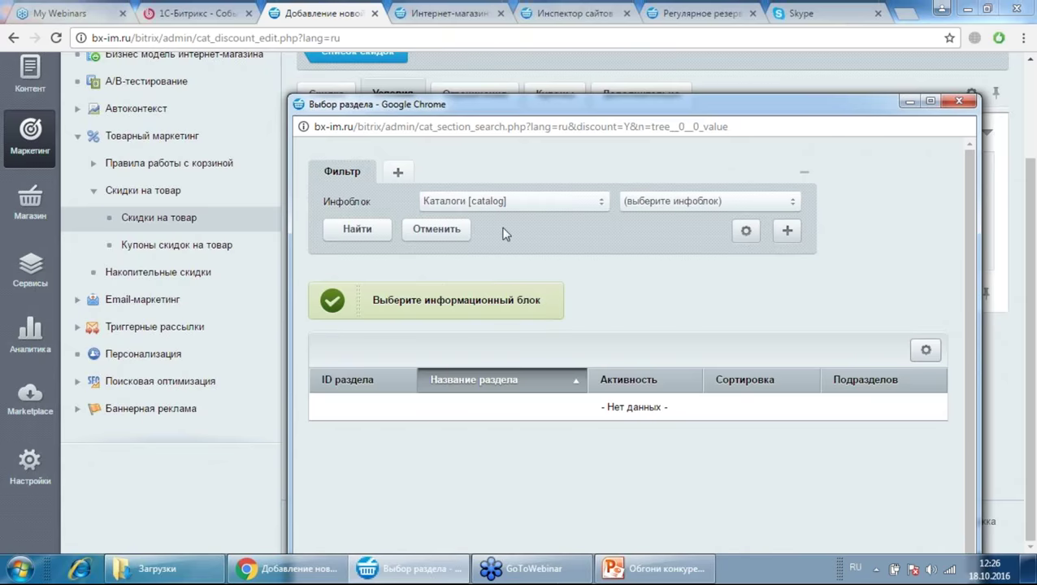
pyautogui.click(709, 212)
pyautogui.click(650, 232)
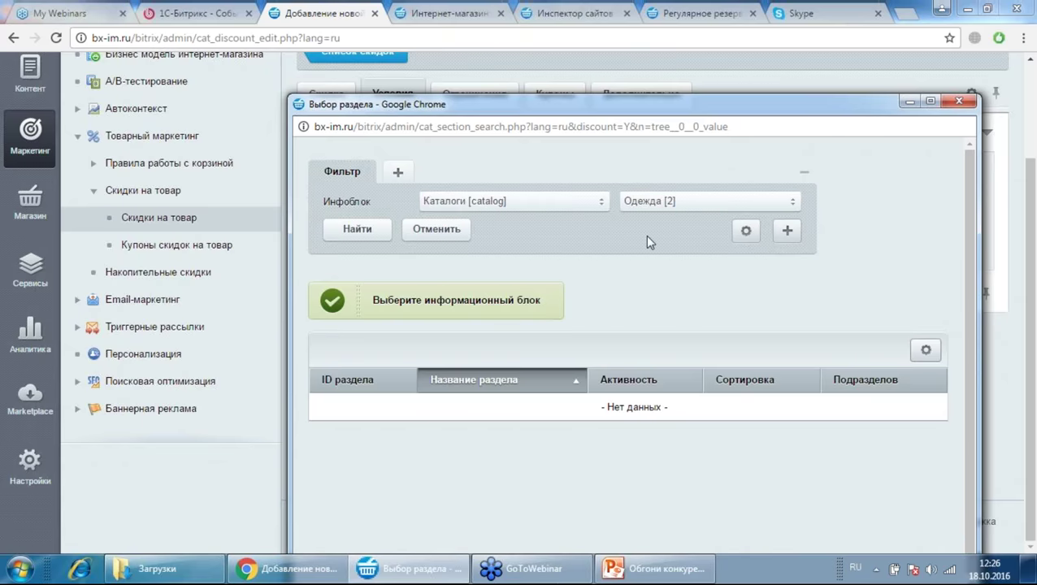
pyautogui.click(357, 229)
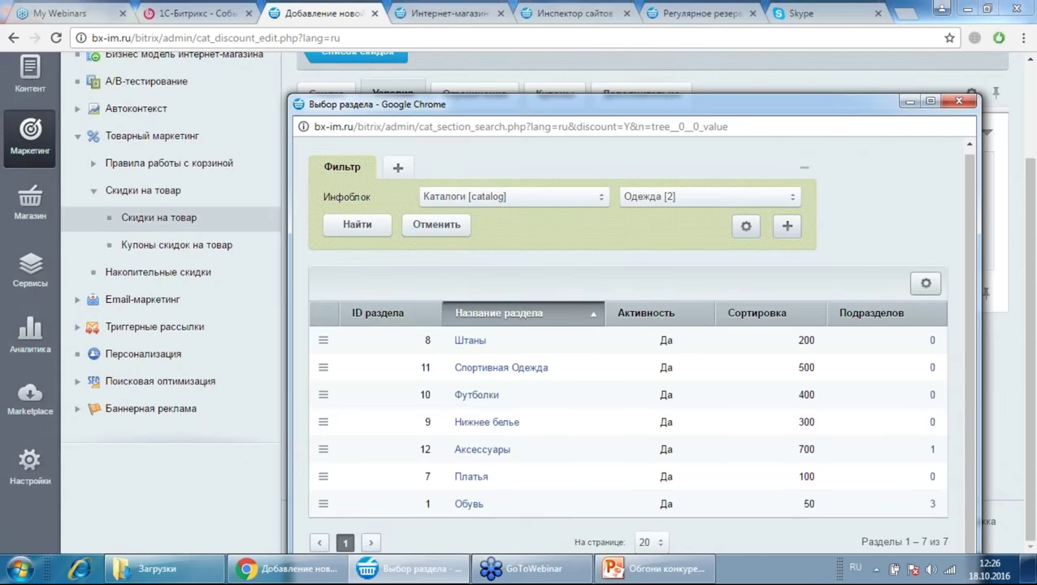
pyautogui.click(323, 505)
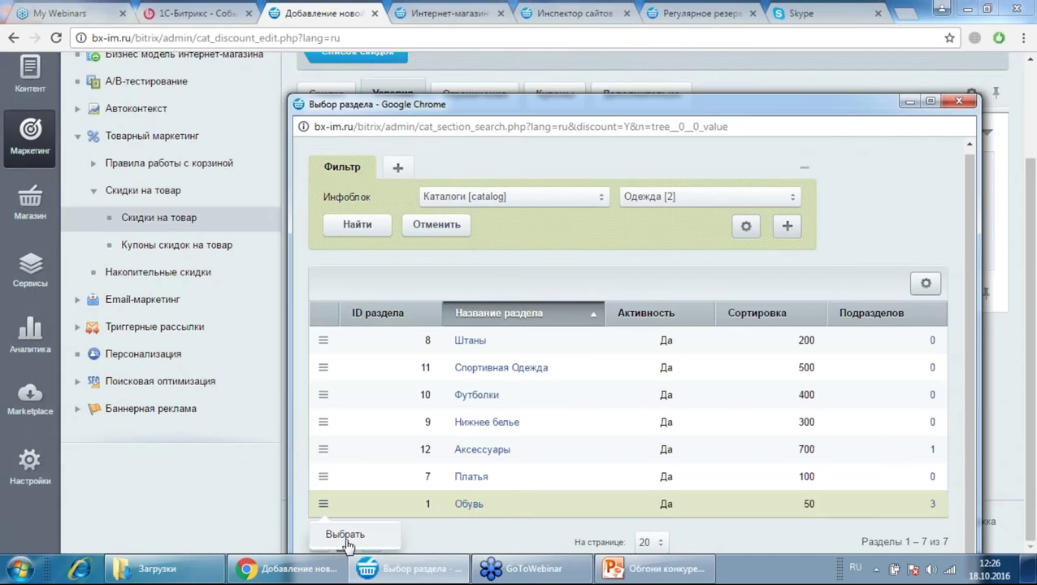
pyautogui.click(344, 533)
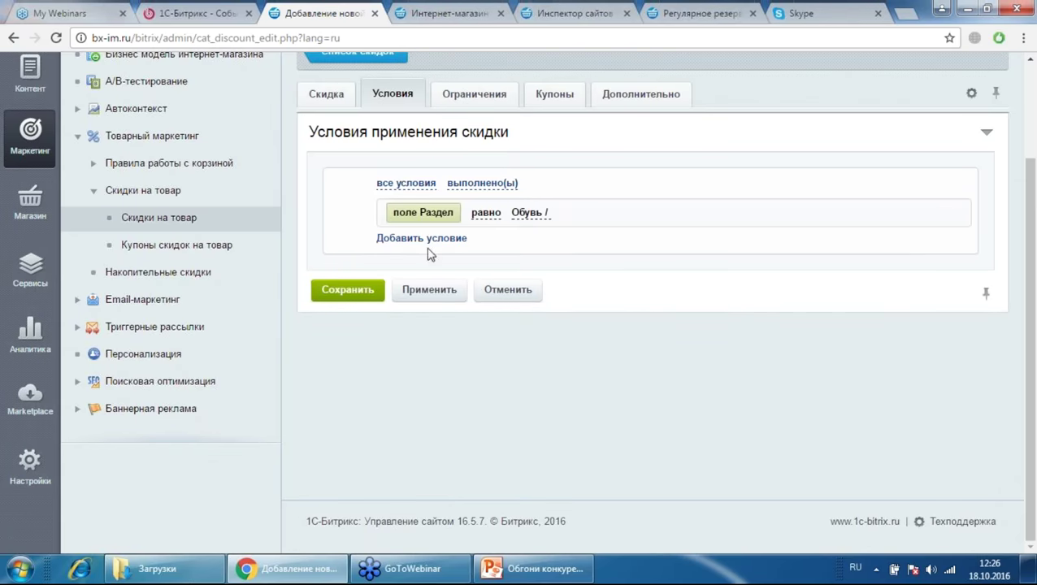
# Step: Try out an extra condition on the field "Товар", expanding "Обувь" in its product picker, and remove that condition
pyautogui.click(421, 238)
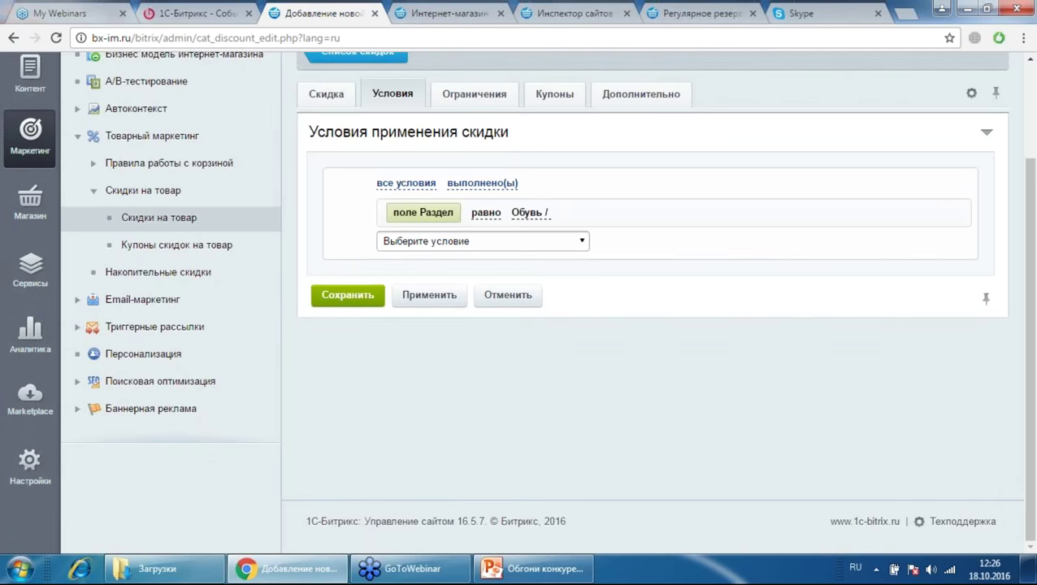
pyautogui.click(424, 242)
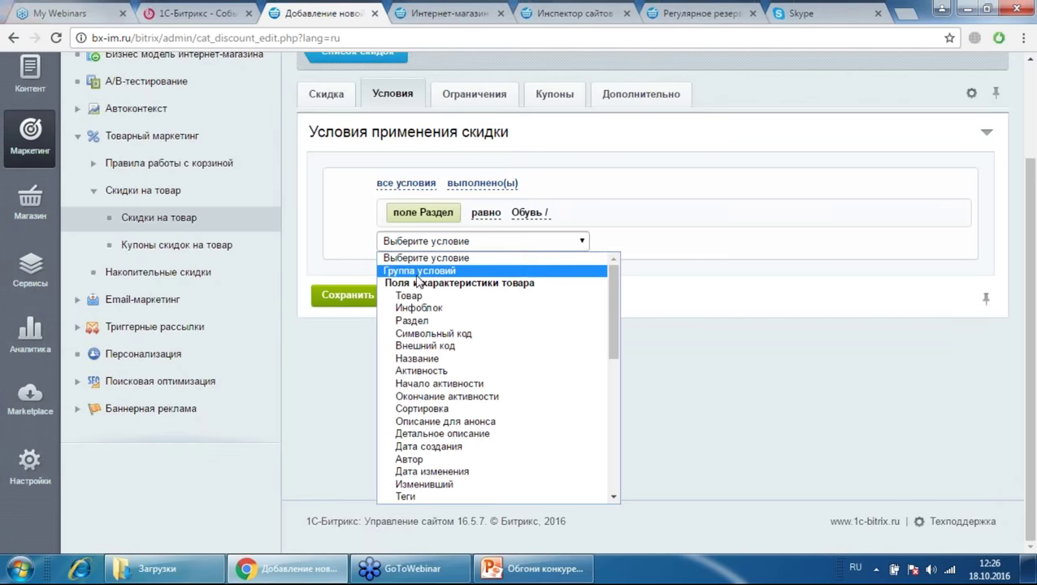
pyautogui.click(412, 297)
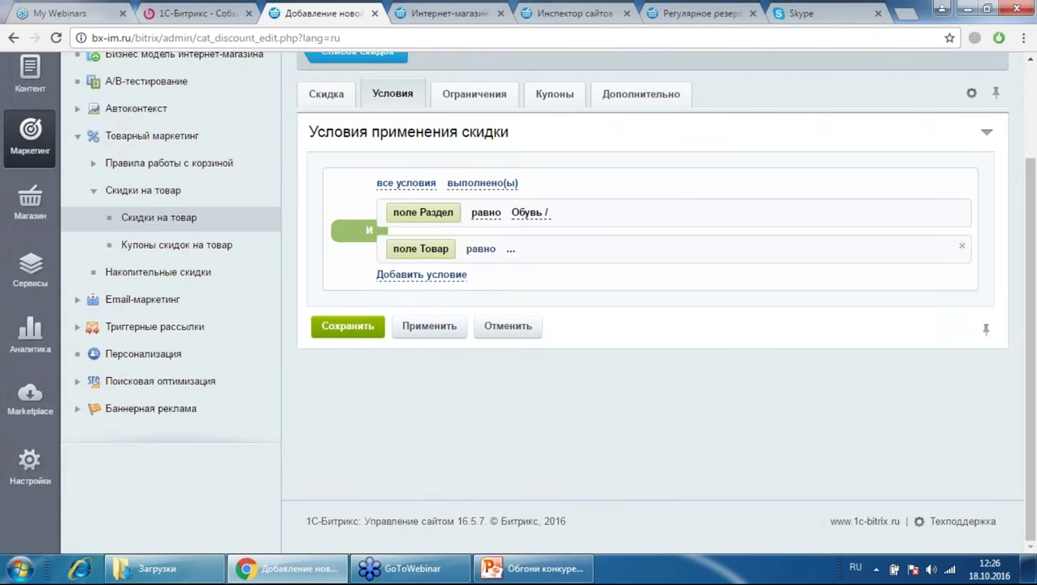
pyautogui.click(511, 249)
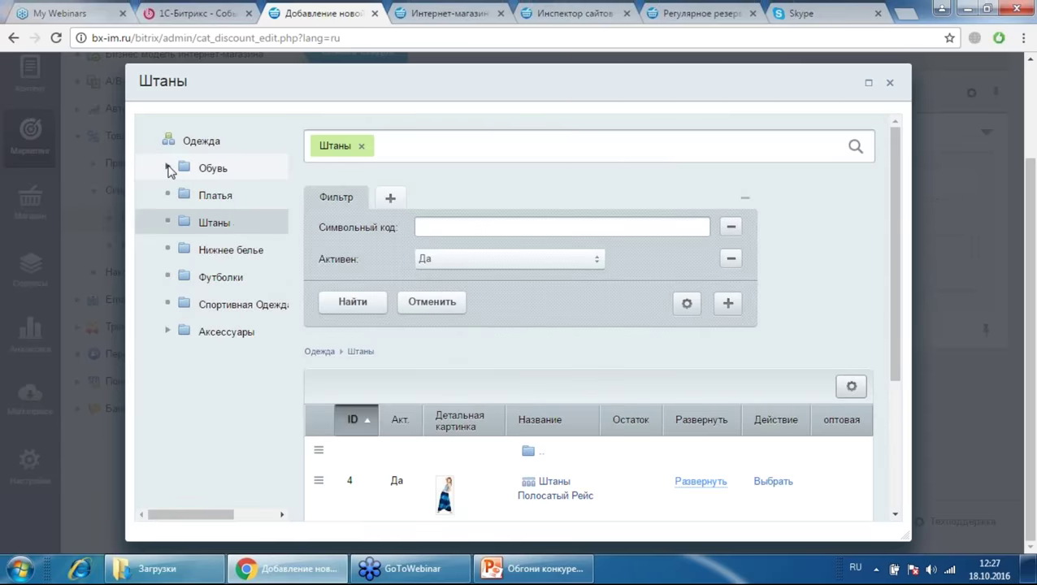
pyautogui.click(168, 169)
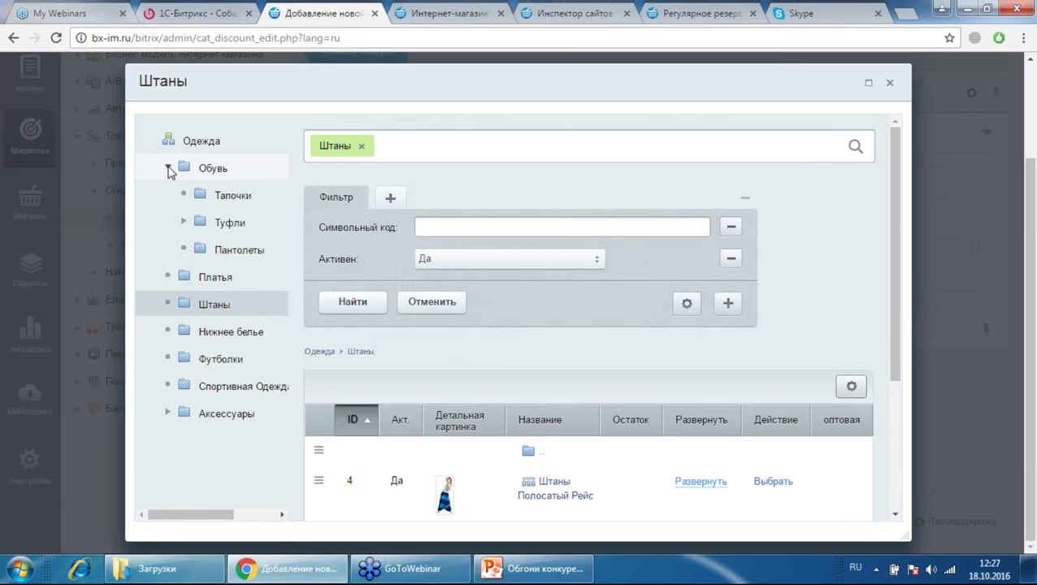
pyautogui.click(889, 82)
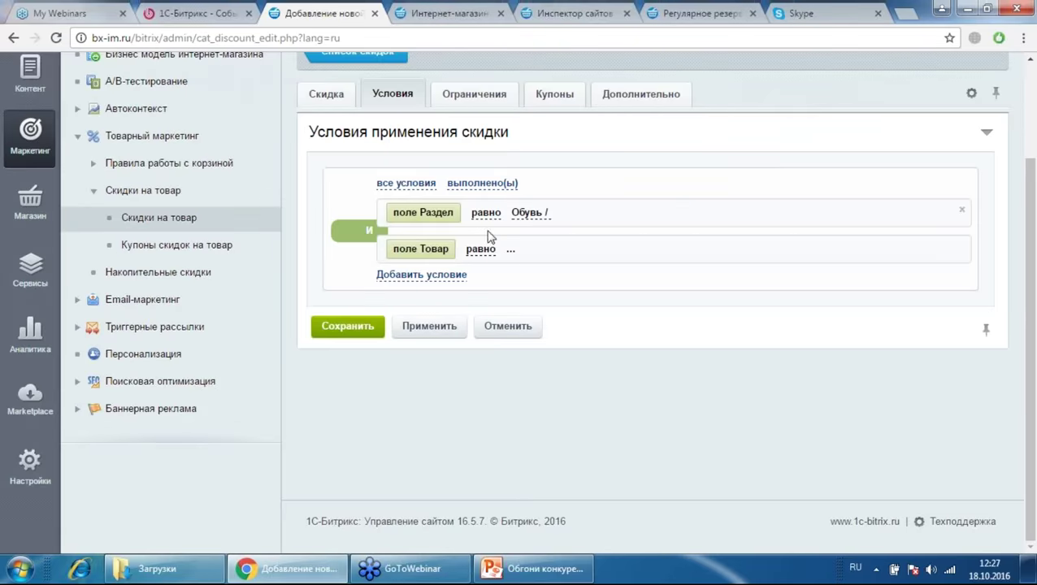
pyautogui.click(962, 252)
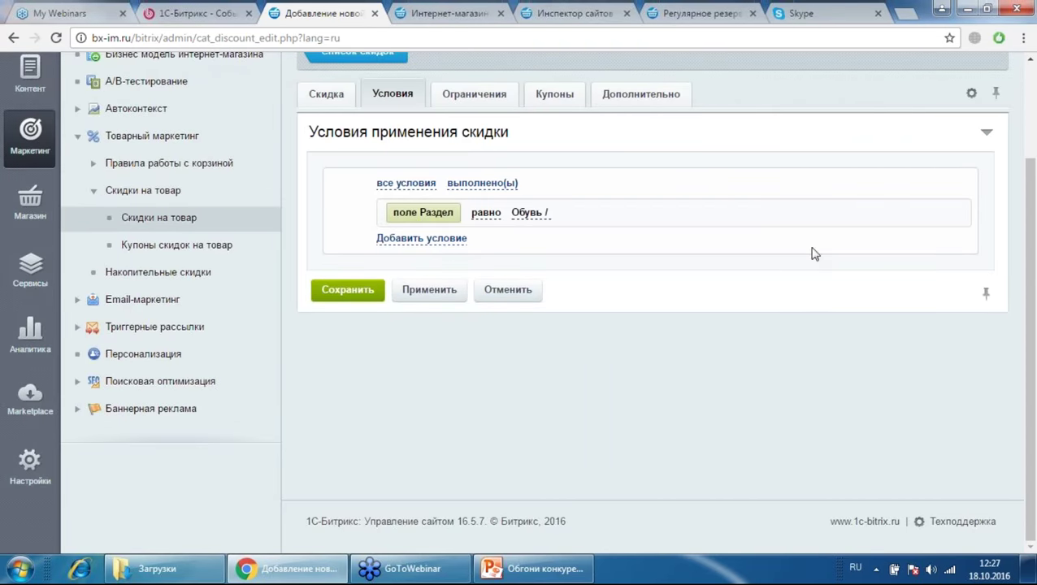
# Step: Add a second condition on the field "Раздел" with the "Тапочки" subsection of "Обувь" as its value
pyautogui.click(436, 236)
pyautogui.click(436, 240)
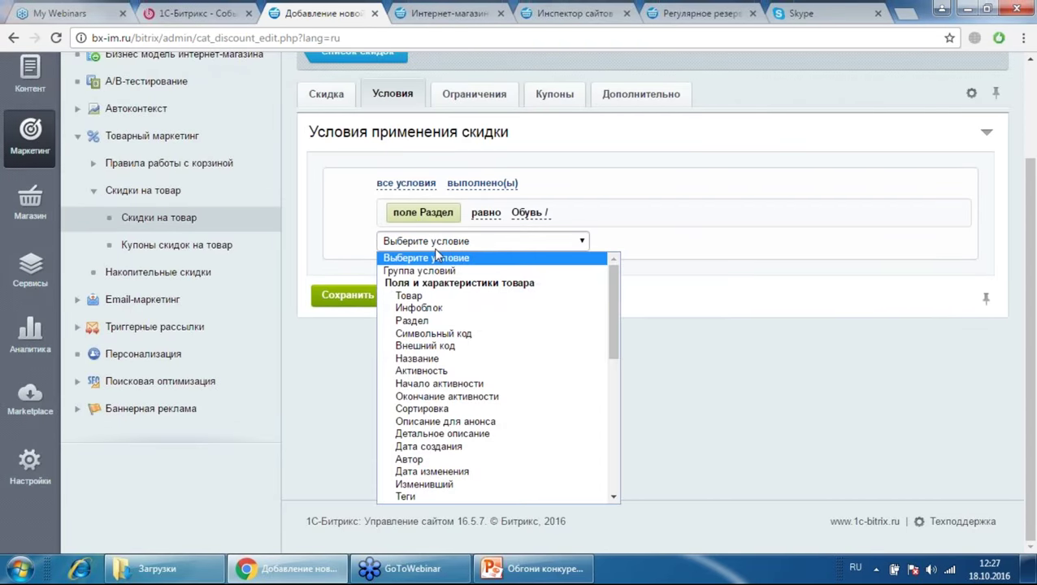
pyautogui.click(431, 320)
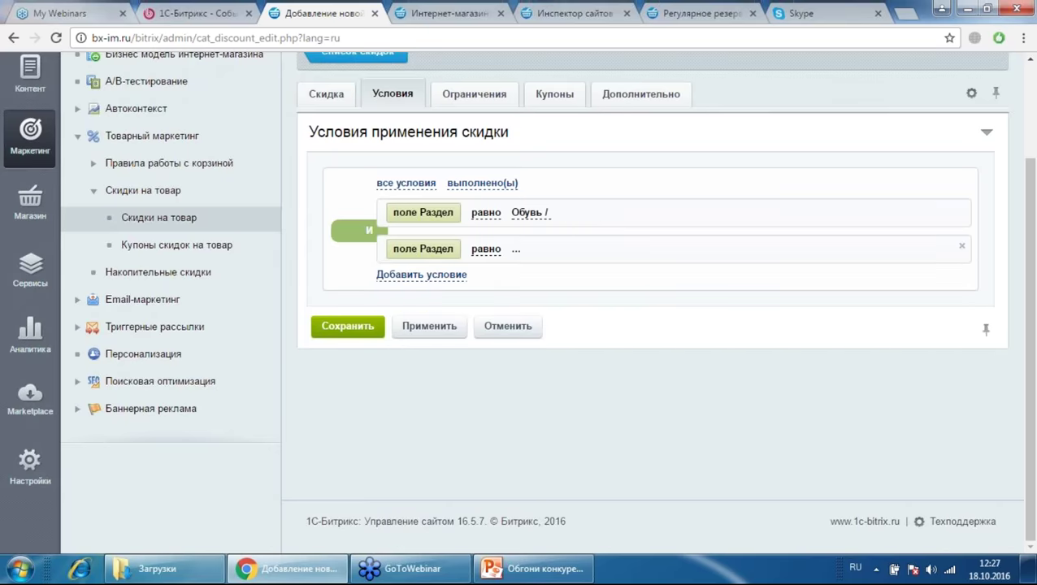
pyautogui.click(516, 249)
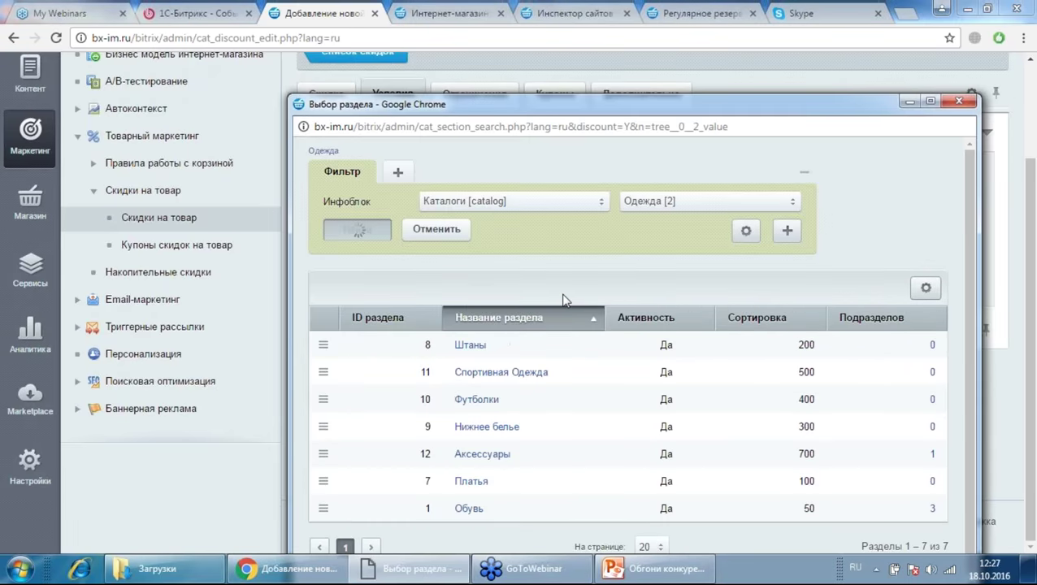
pyautogui.click(469, 508)
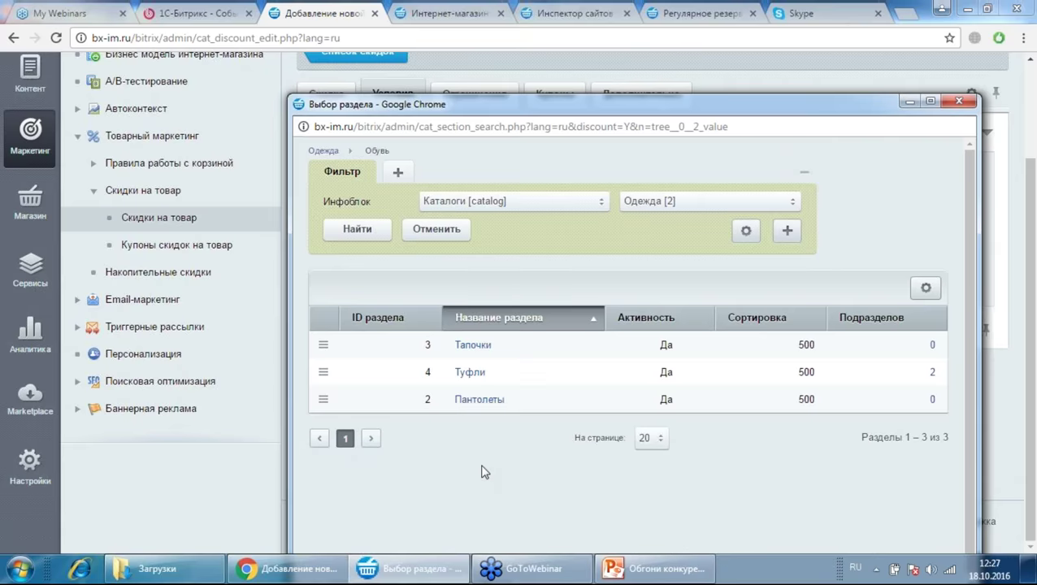
pyautogui.click(323, 348)
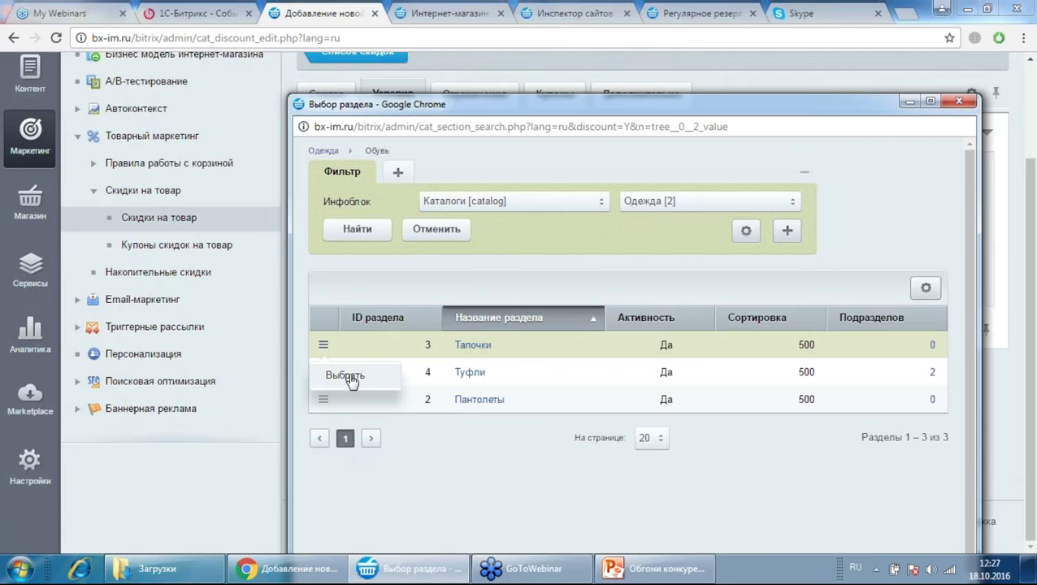
pyautogui.click(348, 376)
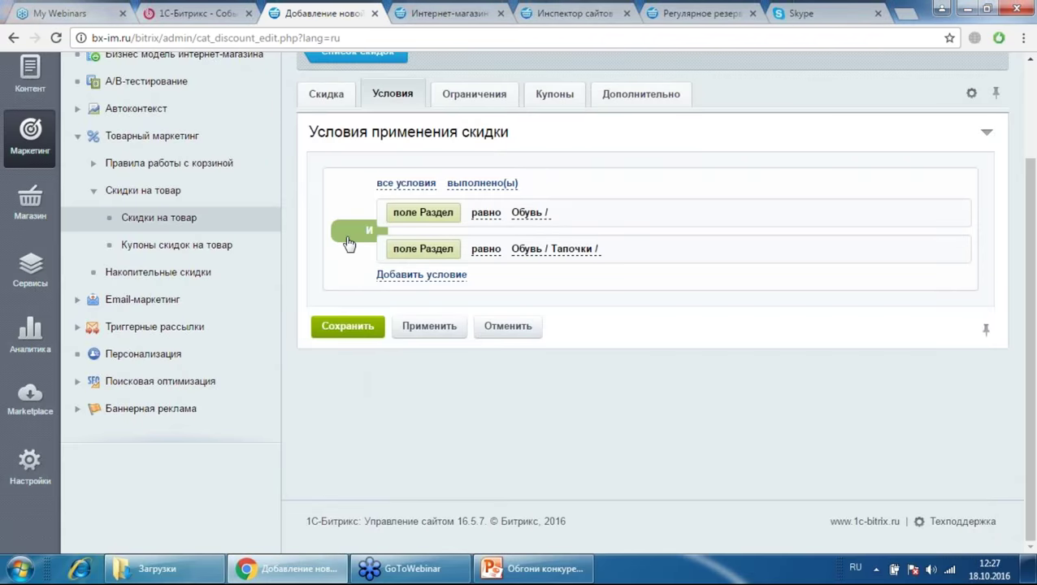
# Step: Change the comparison of the "Обувь / Тапочки" condition to "не равно"
pyautogui.click(486, 254)
pyautogui.click(487, 254)
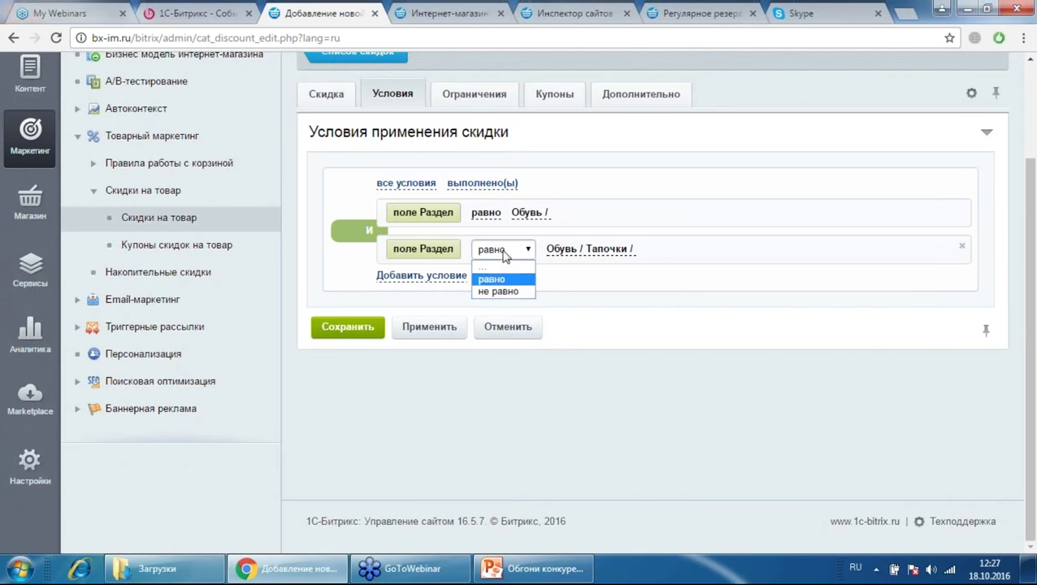
pyautogui.click(495, 291)
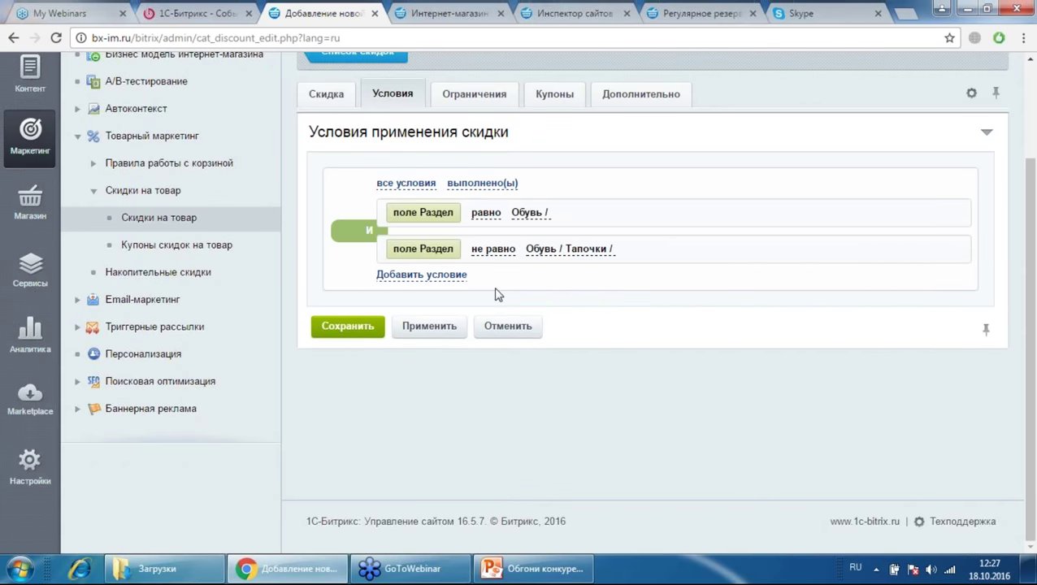
# Step: Try restricting the discount to the price type "opt (оптовая)" and clear that selection
pyautogui.click(459, 97)
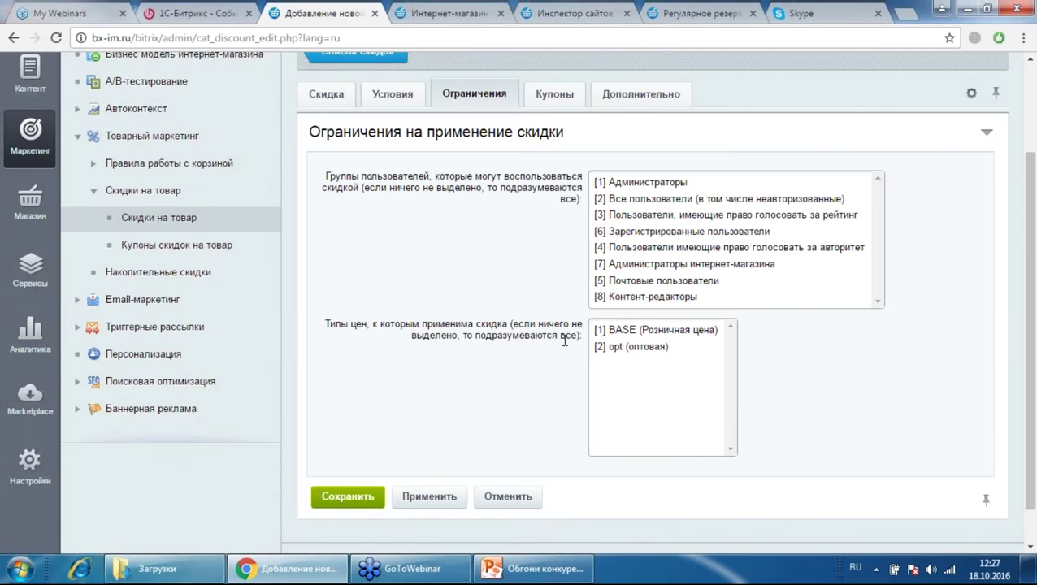
pyautogui.click(638, 347)
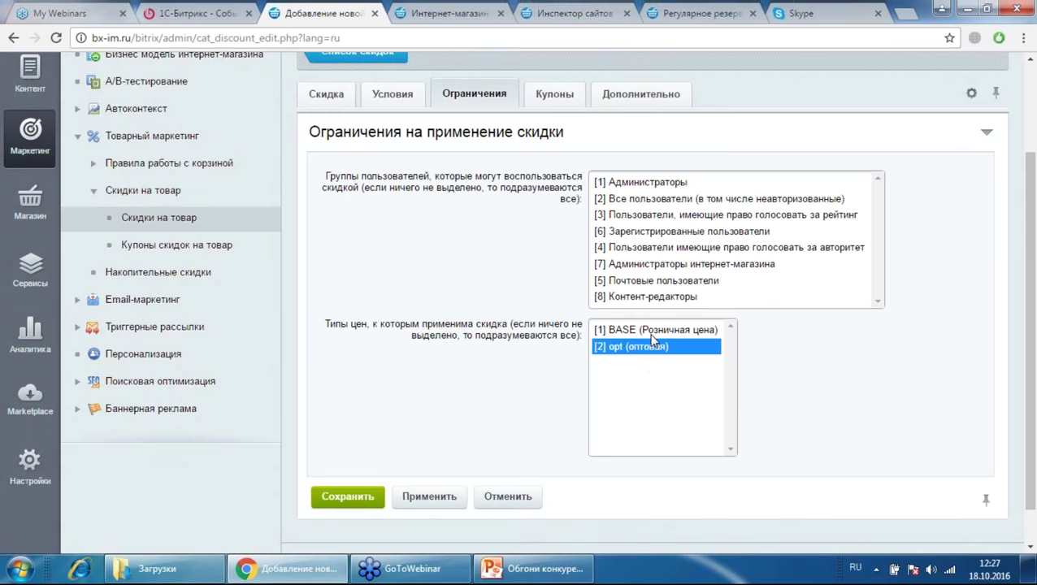
pyautogui.keyDown('ctrl'); pyautogui.click(627, 347); pyautogui.keyUp('ctrl')
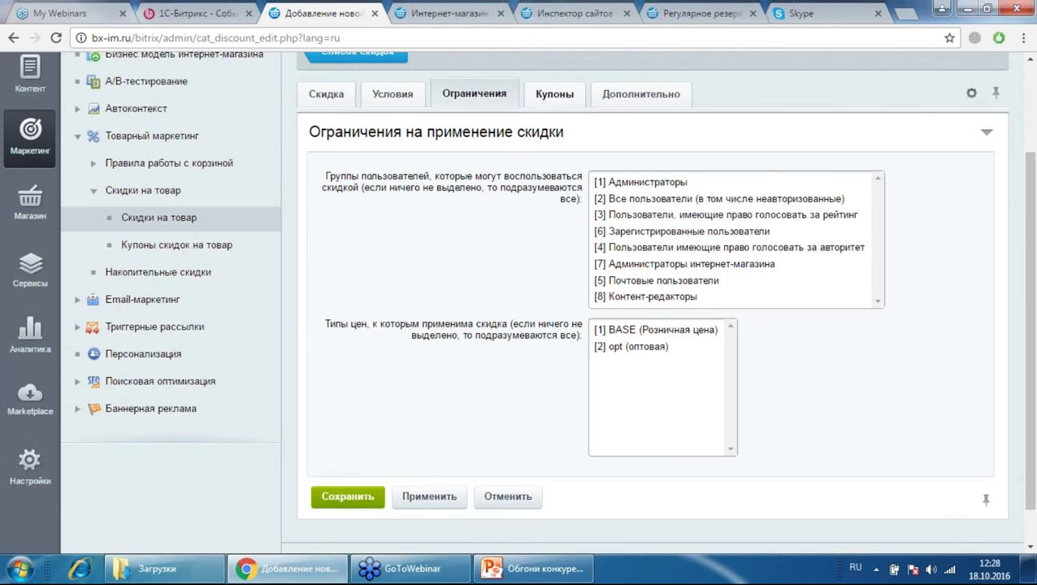
# Step: Check the discount's coupon settings and apply the new discount, keeping its form open on the main parameters
pyautogui.click(555, 94)
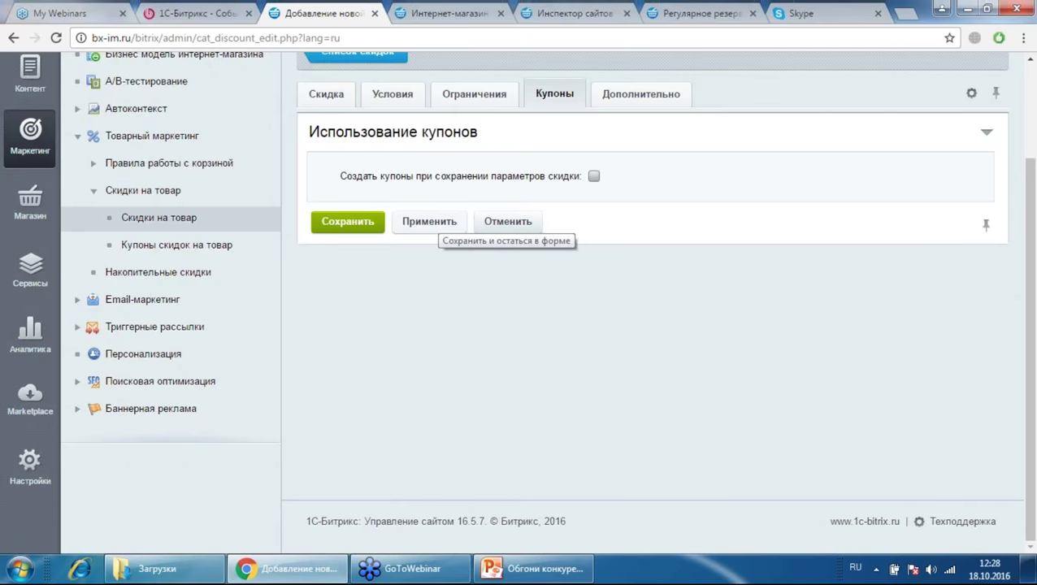
pyautogui.click(429, 221)
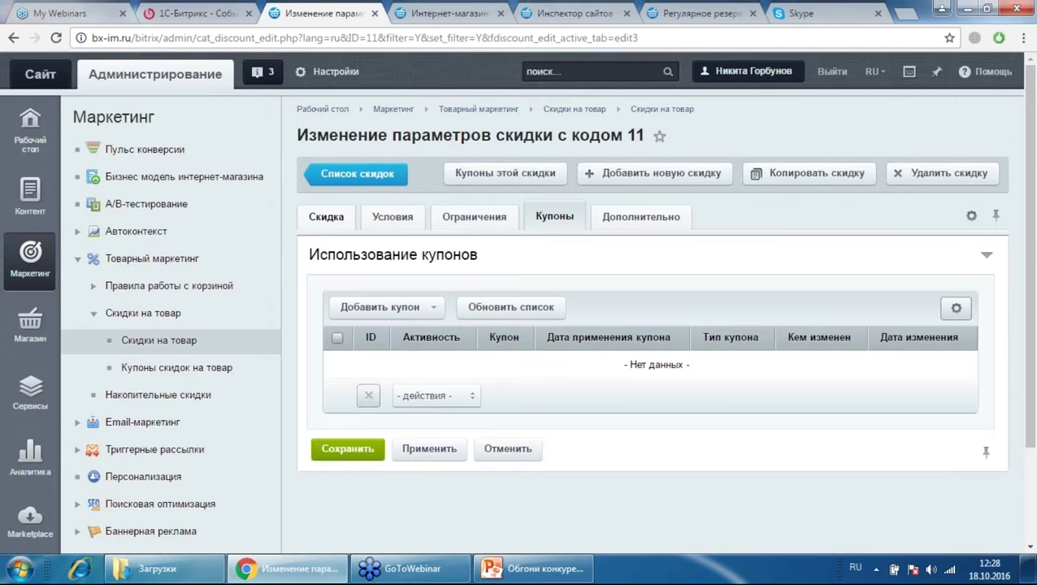
pyautogui.click(328, 216)
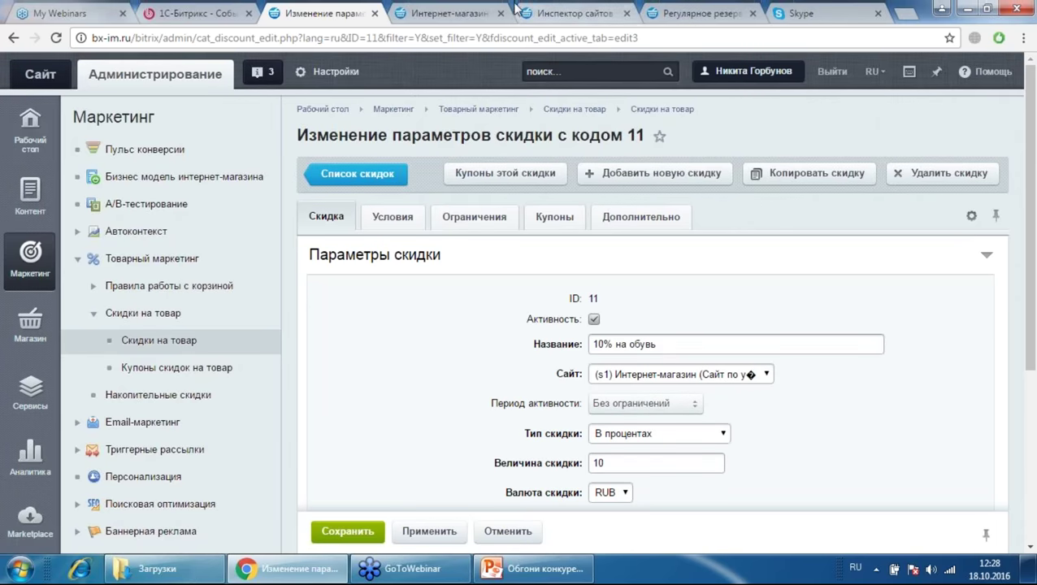
# Step: Switch to the store's public site and examine the "Обувь" catalogue section for prices and discount labels on the products
pyautogui.click(465, 11)
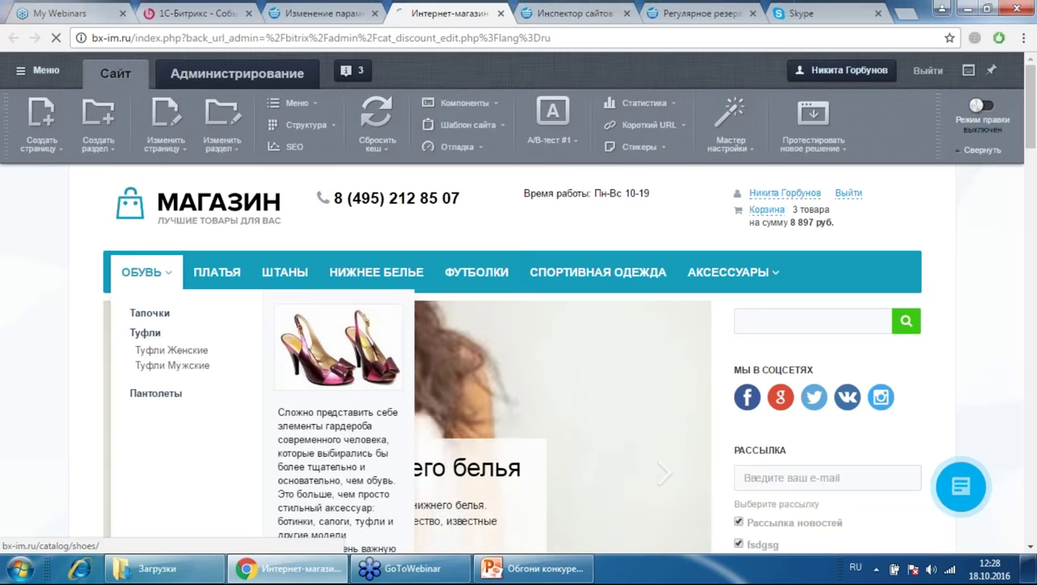
pyautogui.click(143, 272)
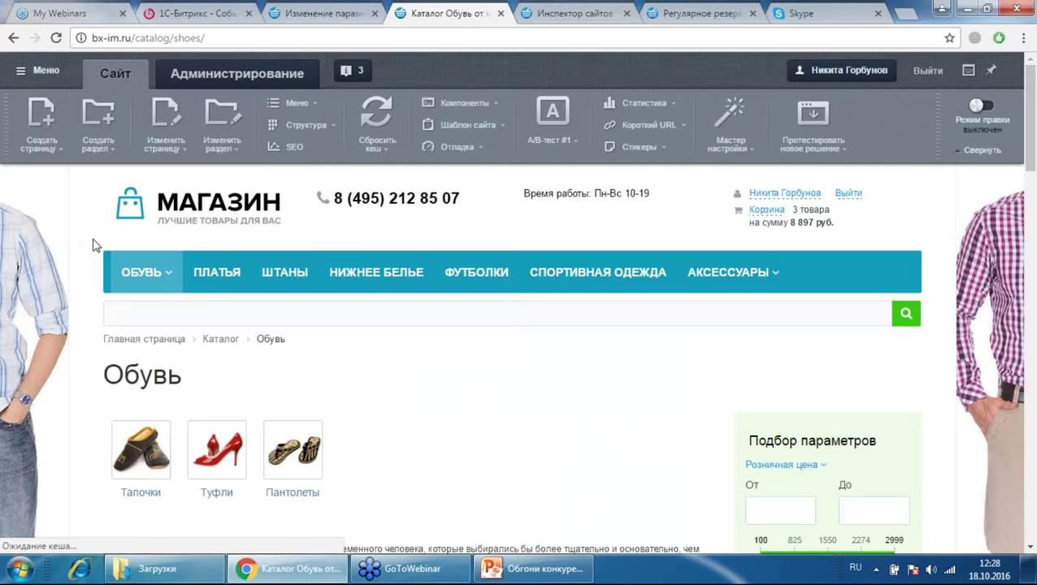
pyautogui.scroll(-1, 385, 213)
pyautogui.scroll(-8, 384, 213)
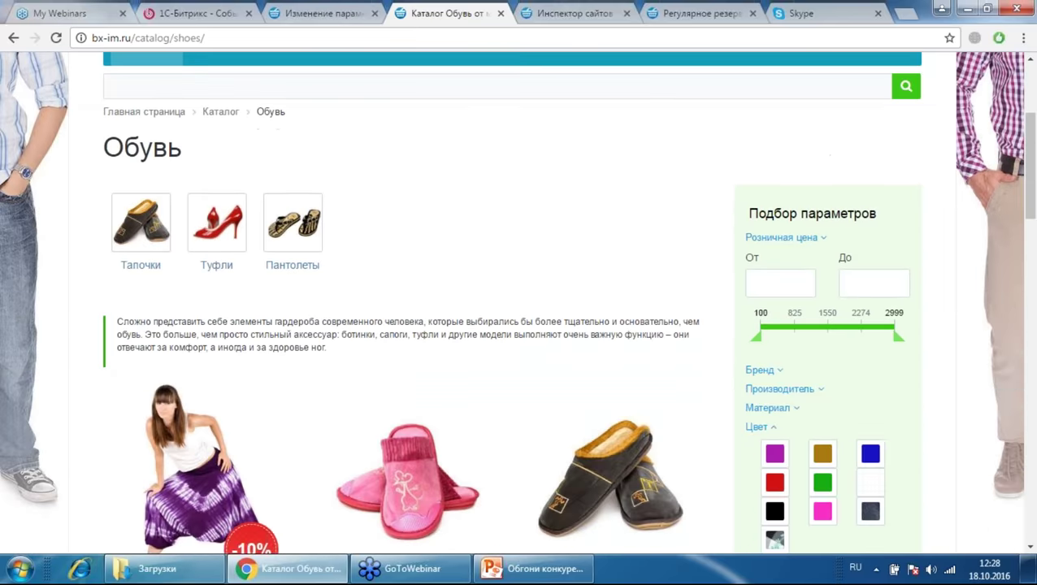
pyautogui.scroll(2, 257, 248)
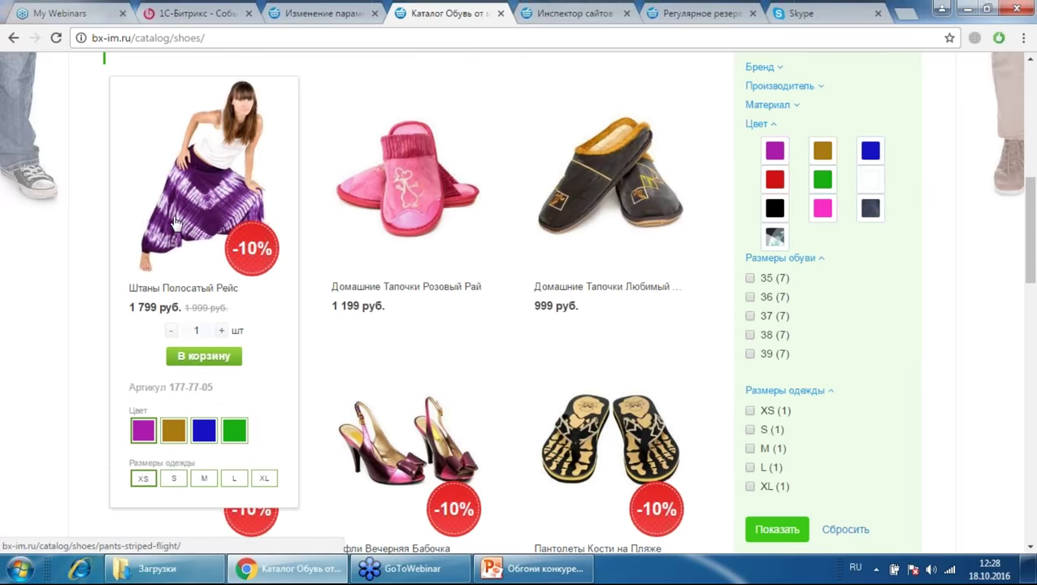
# Step: Turn on the site's edit mode and open the product "Штаны Полосатый Рейс" in the "Обувь" catalogue for editing
pyautogui.scroll(2, 666, 201)
pyautogui.scroll(4, 666, 201)
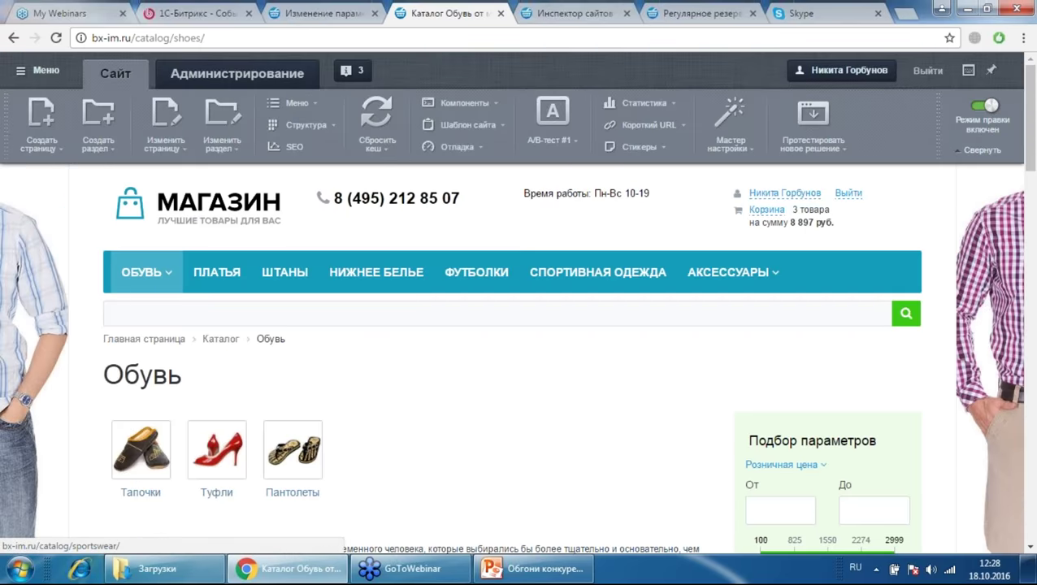
pyautogui.scroll(-5, 240, 268)
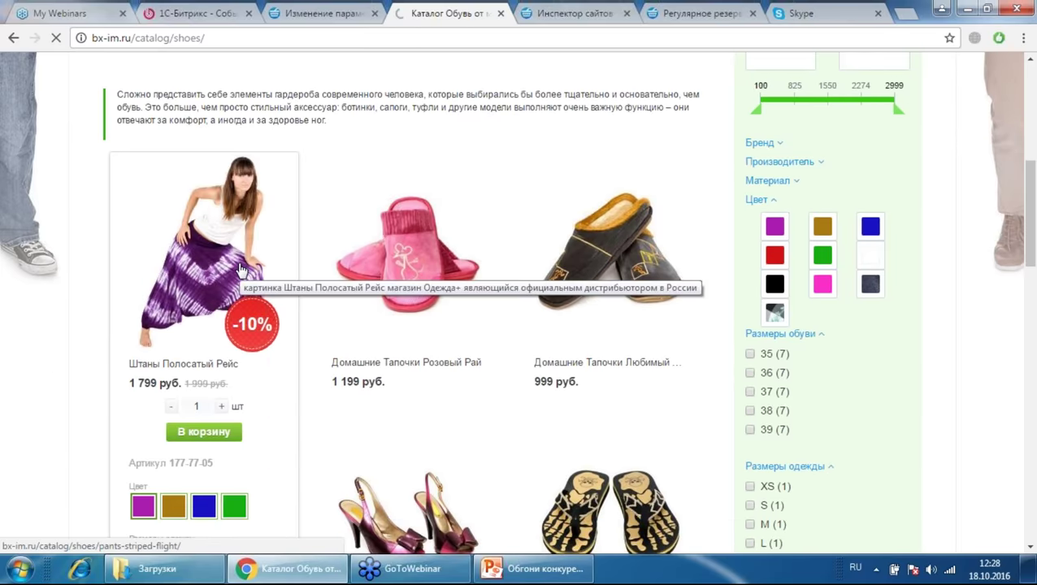
pyautogui.hotkey('ctrl', 'alt', 'd')
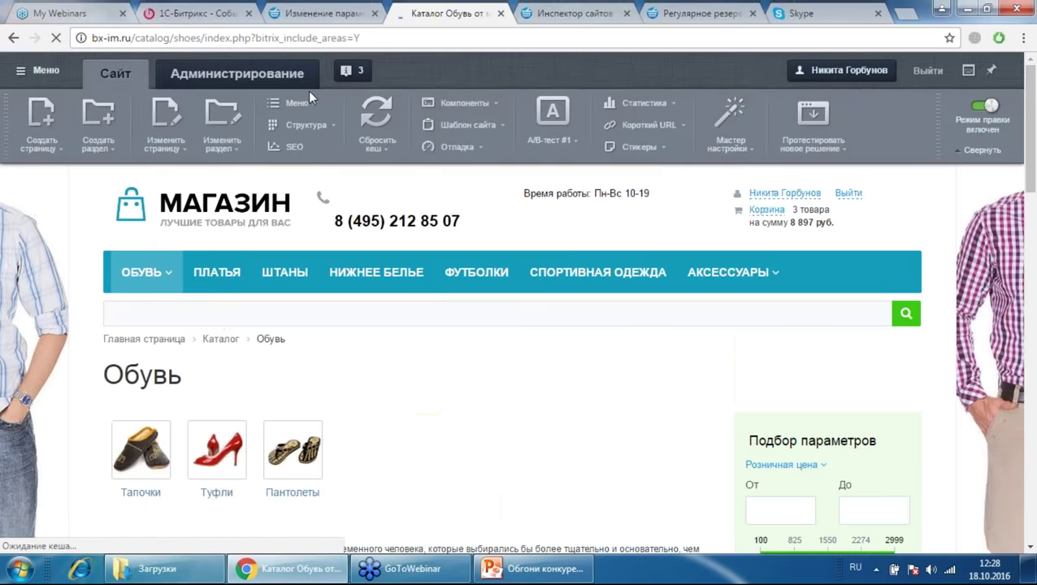
pyautogui.scroll(-3, 412, 317)
pyautogui.scroll(-1, 368, 265)
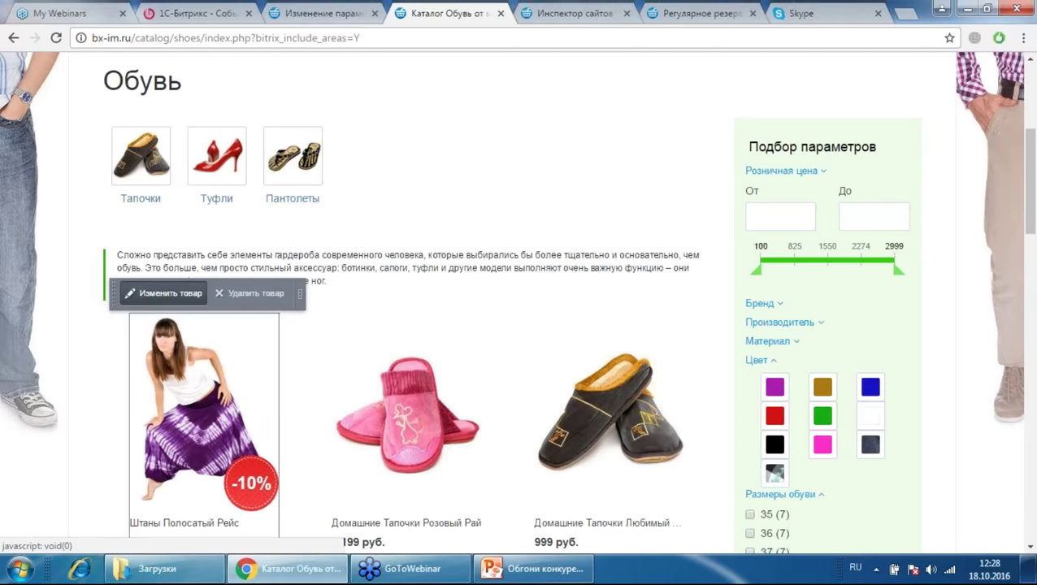
pyautogui.click(165, 292)
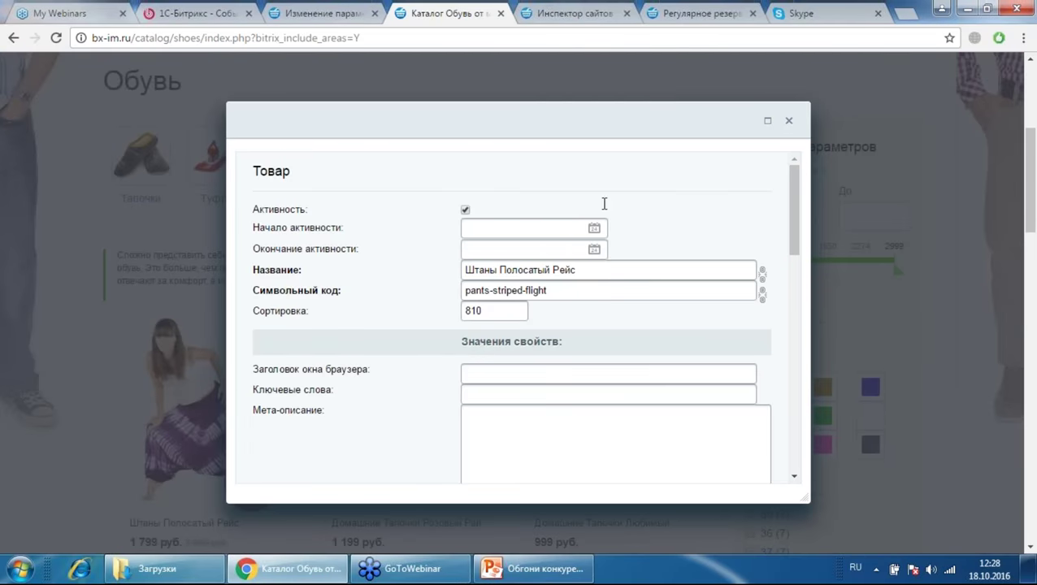
# Step: Remove the product from the "Обувь" section, keeping "Штаны" selected, save it and turn off the edit mode
pyautogui.scroll(-2, 699, 190)
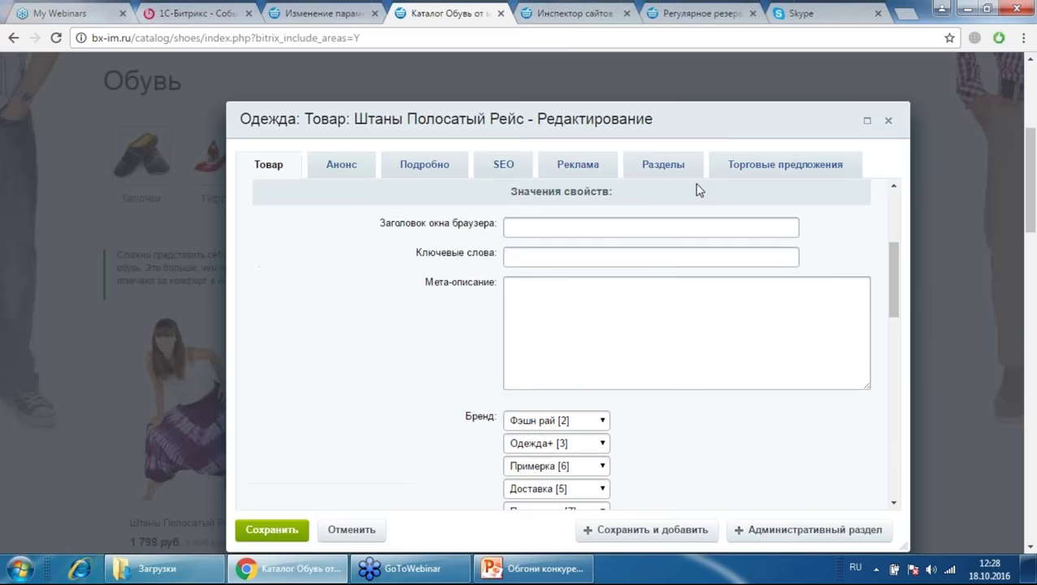
pyautogui.click(662, 162)
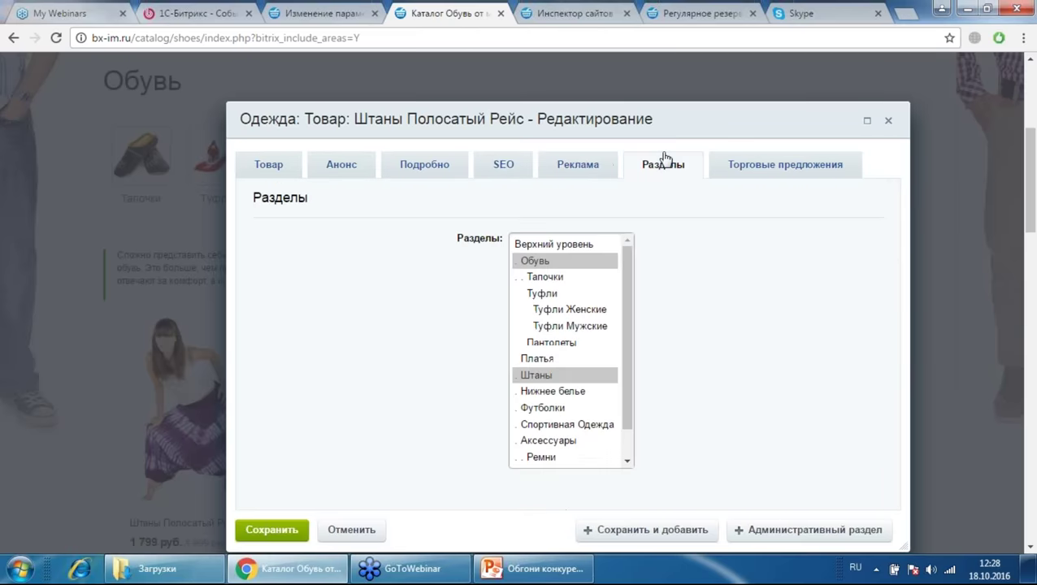
pyautogui.keyDown('ctrl'); pyautogui.click(564, 264); pyautogui.keyUp('ctrl')
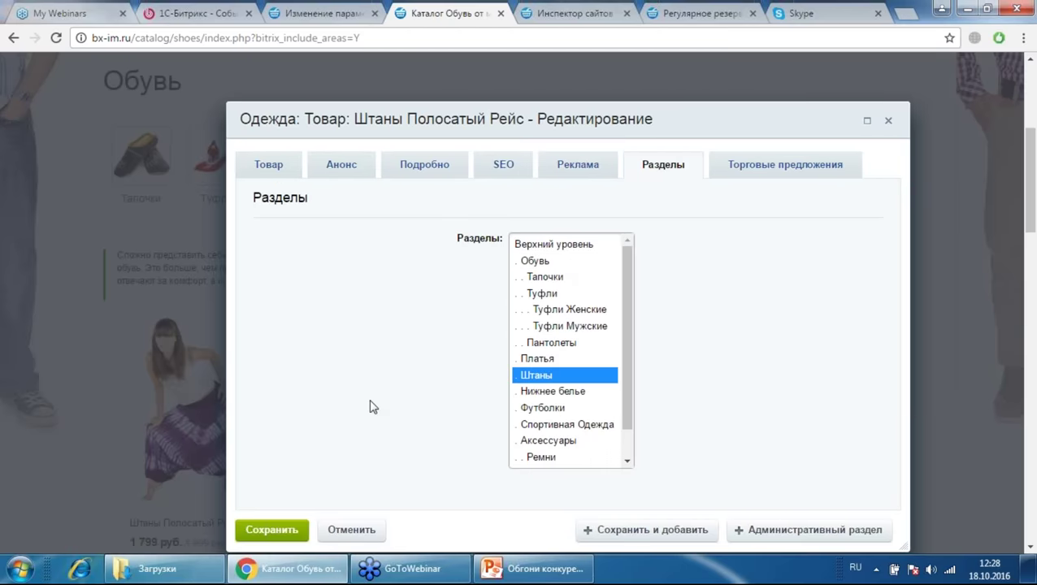
pyautogui.click(277, 533)
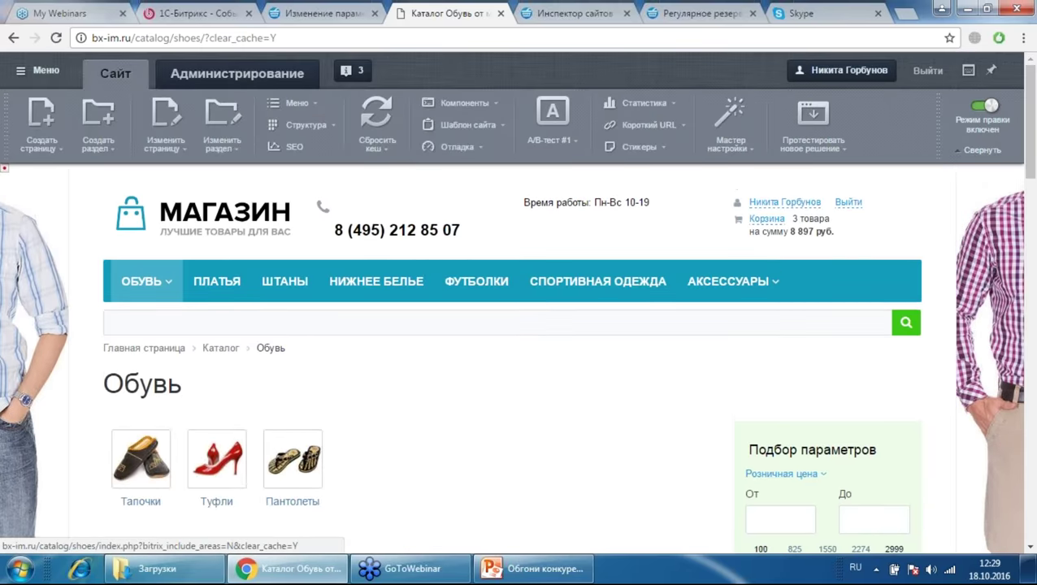
pyautogui.click(983, 106)
# Step: Examine the products in the "Обувь" catalogue section, comparing prices and discount labels on slippers and other shoes
pyautogui.scroll(-4, 660, 232)
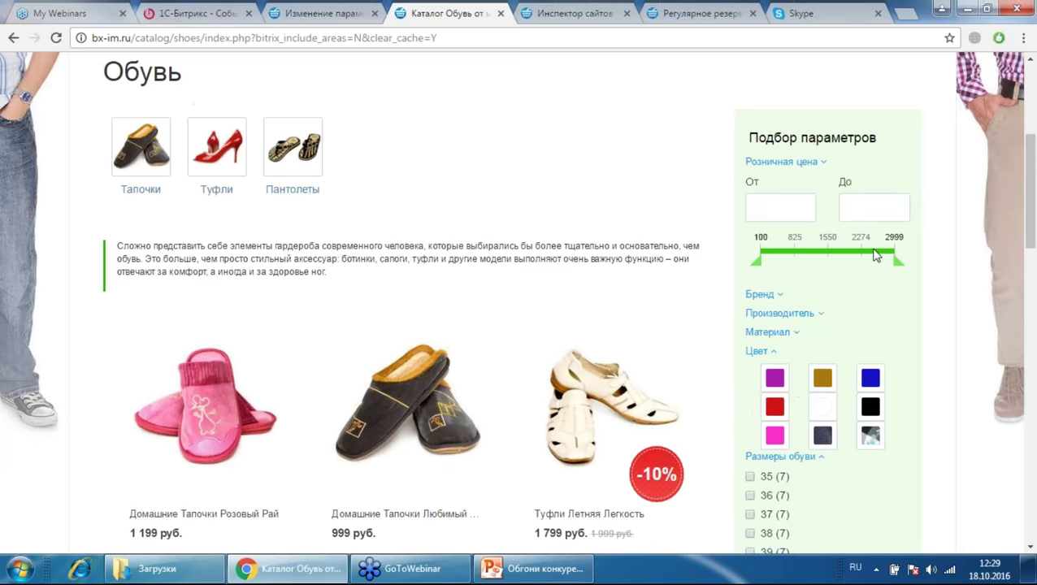
pyautogui.scroll(-3, 877, 257)
pyautogui.moveTo(578, 241)
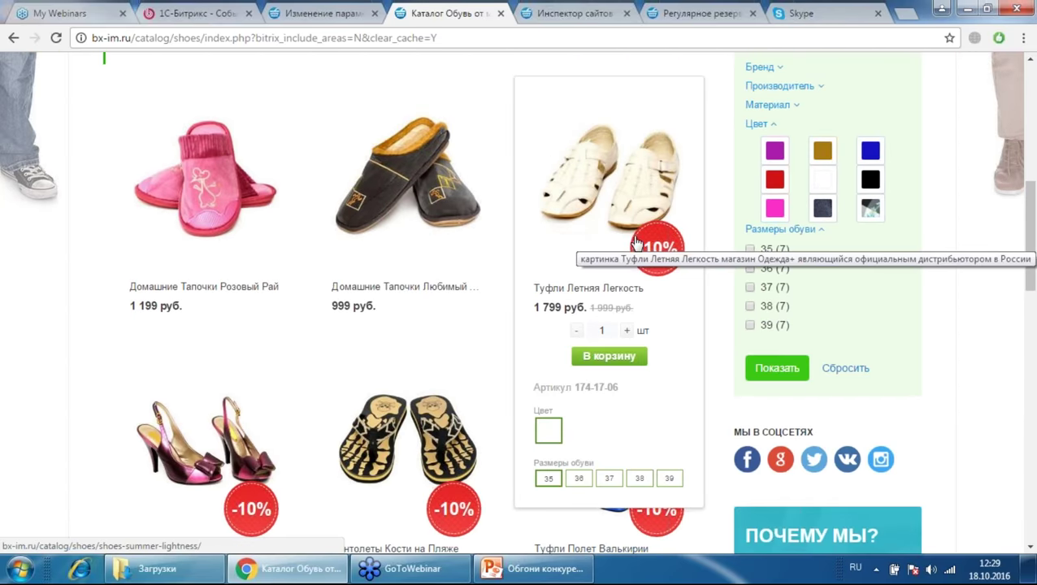
pyautogui.moveTo(264, 221)
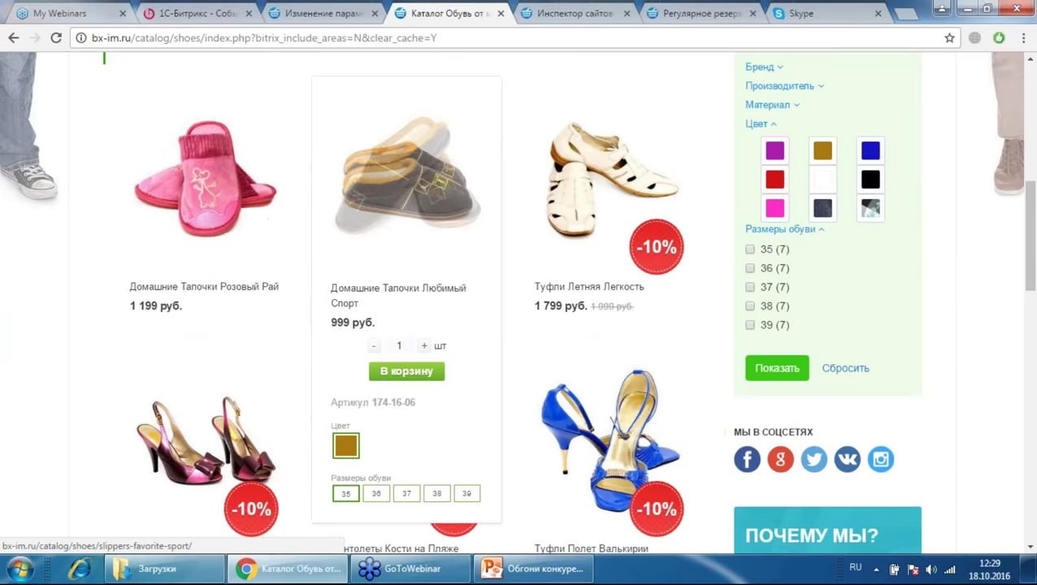
pyautogui.scroll(-4, 394, 222)
pyautogui.scroll(-3, 290, 266)
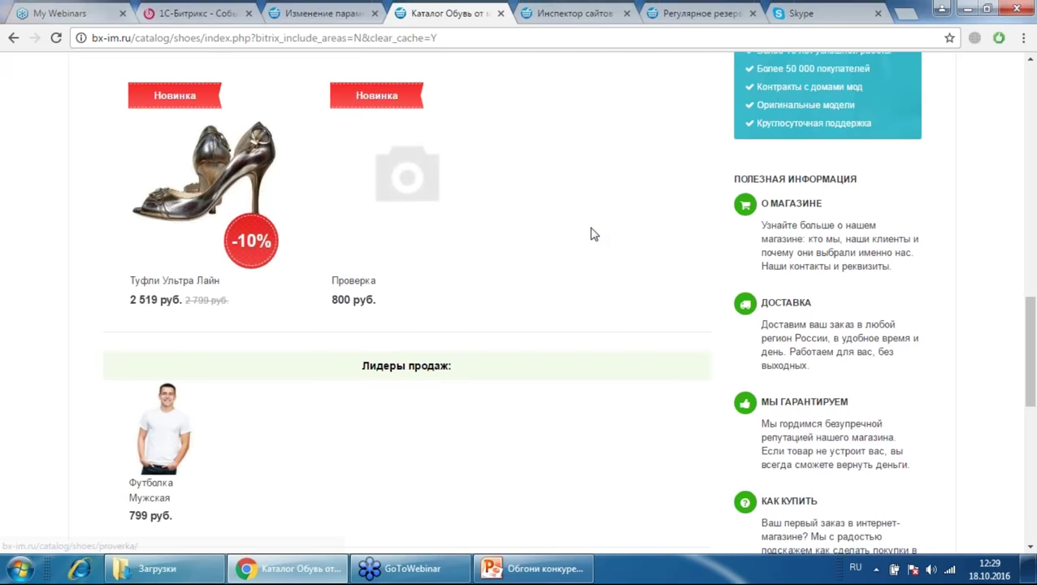
pyautogui.scroll(3, 593, 233)
pyautogui.scroll(2, 590, 233)
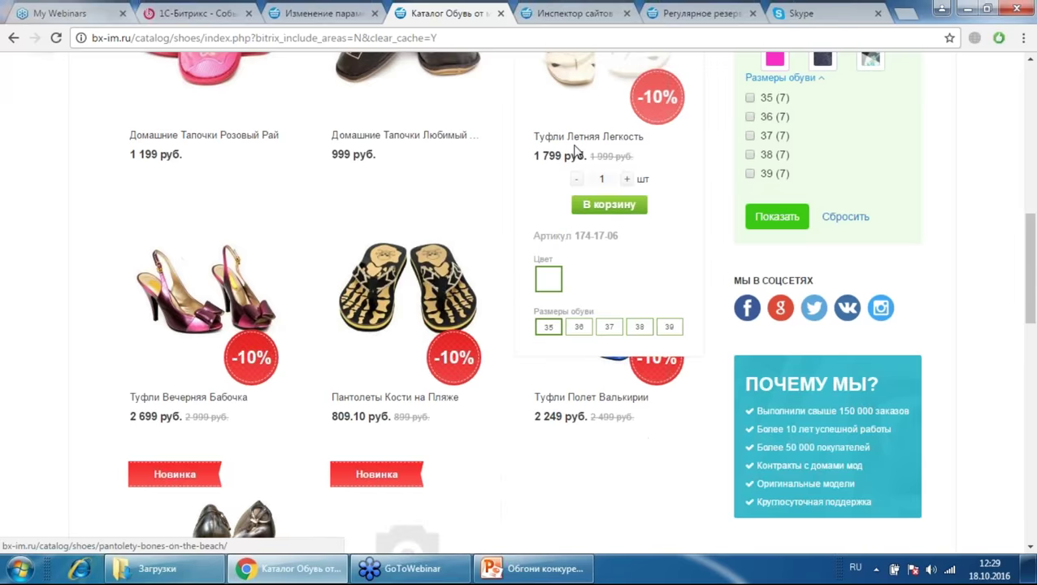
# Step: Return to the discount's editing form and check its coupon list and application conditions
pyautogui.hotkey('ctrl', 'shift', 'Tab')
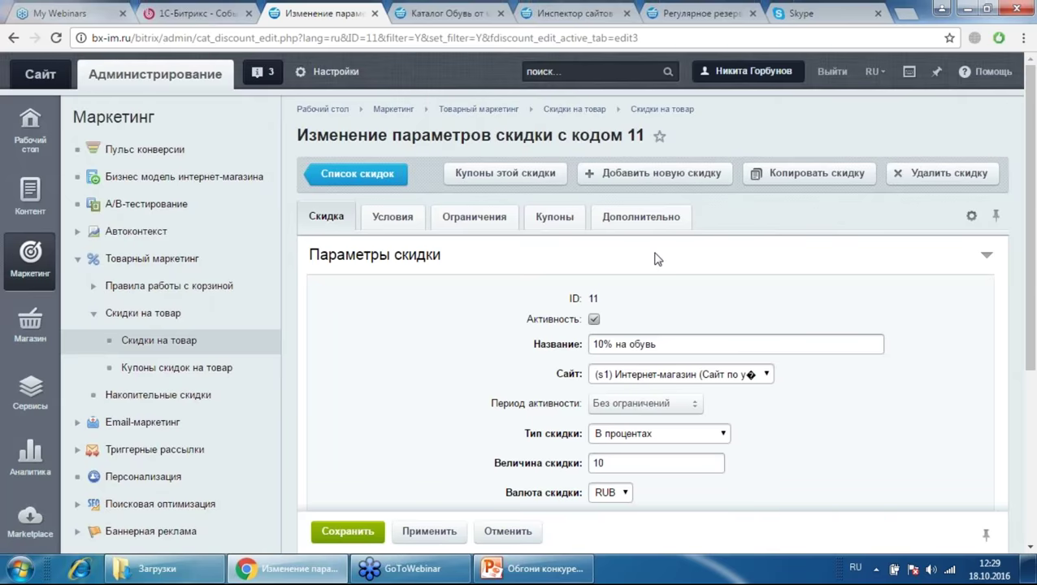
pyautogui.click(554, 216)
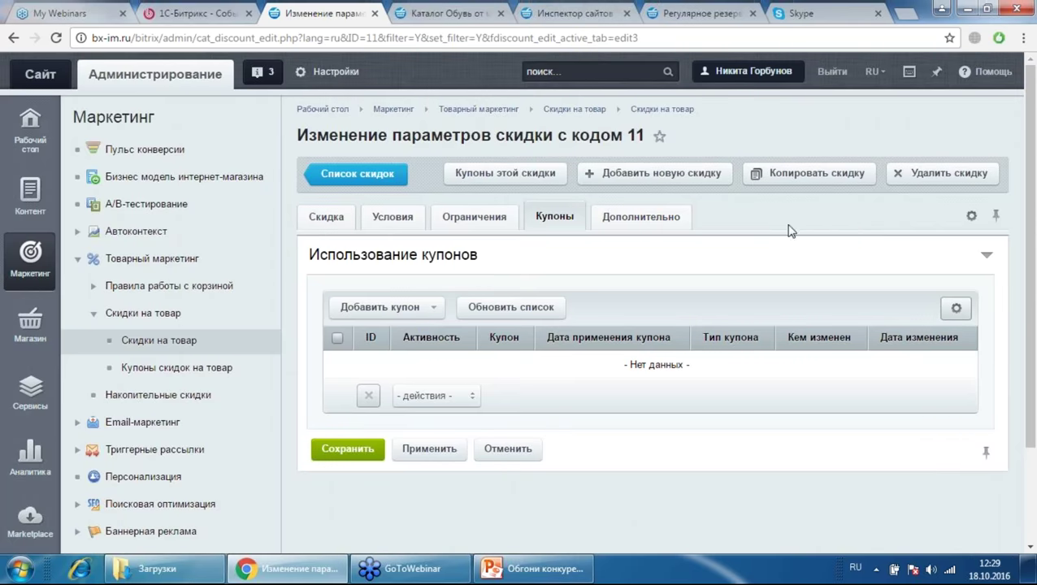
pyautogui.click(409, 221)
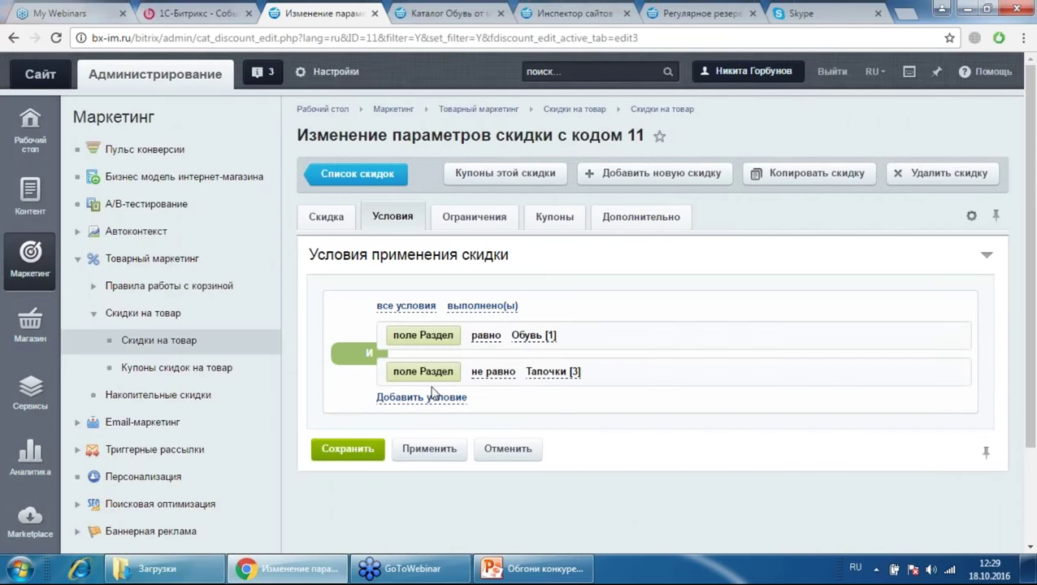
# Step: Cycle the logic joining the discount's conditions through "И НЕ", "ИЛИ" and "ИЛИ НЕ" back to "И"
pyautogui.click(344, 358)
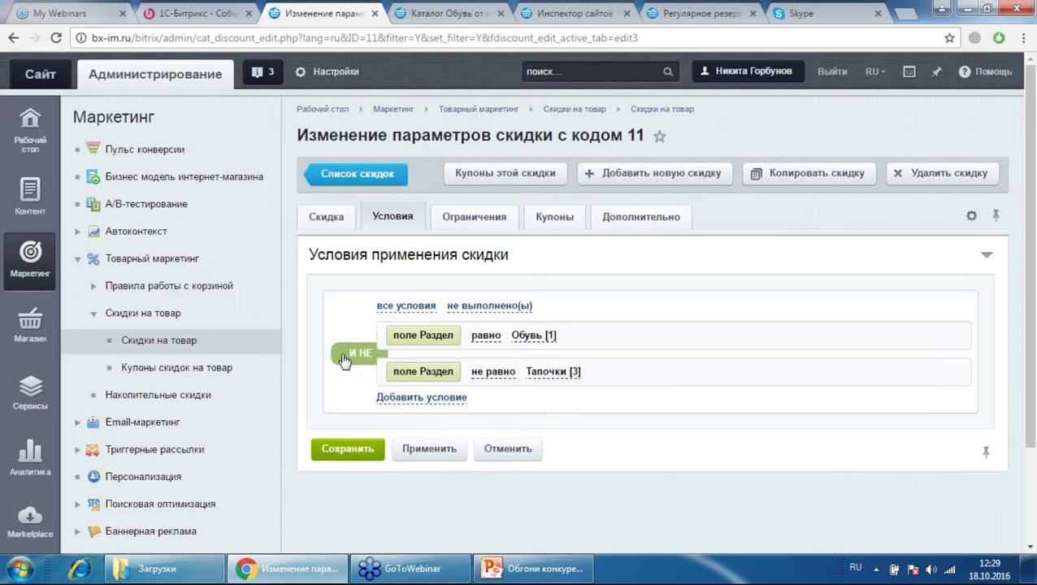
pyautogui.click(349, 363)
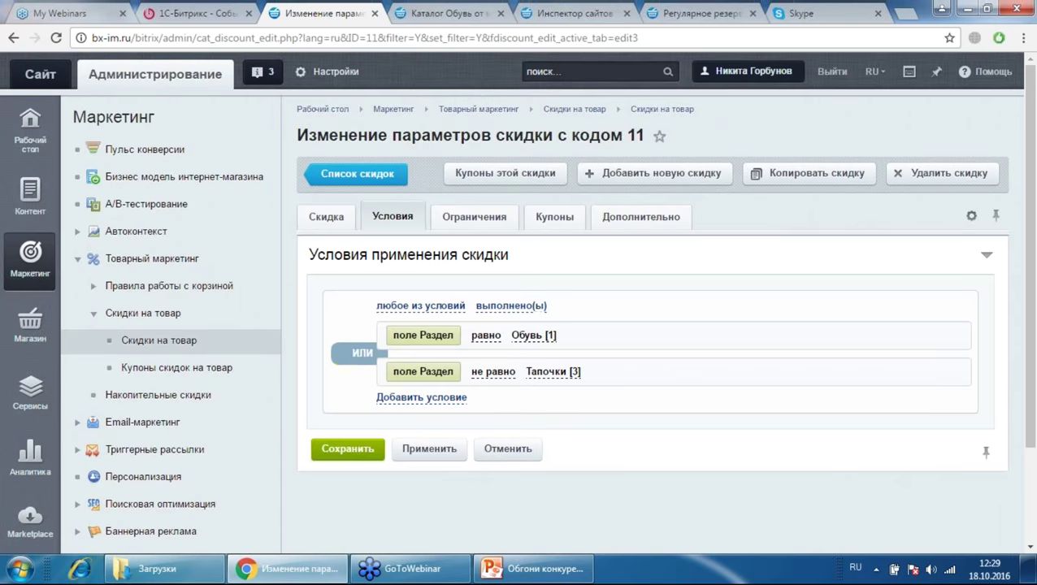
pyautogui.click(347, 363)
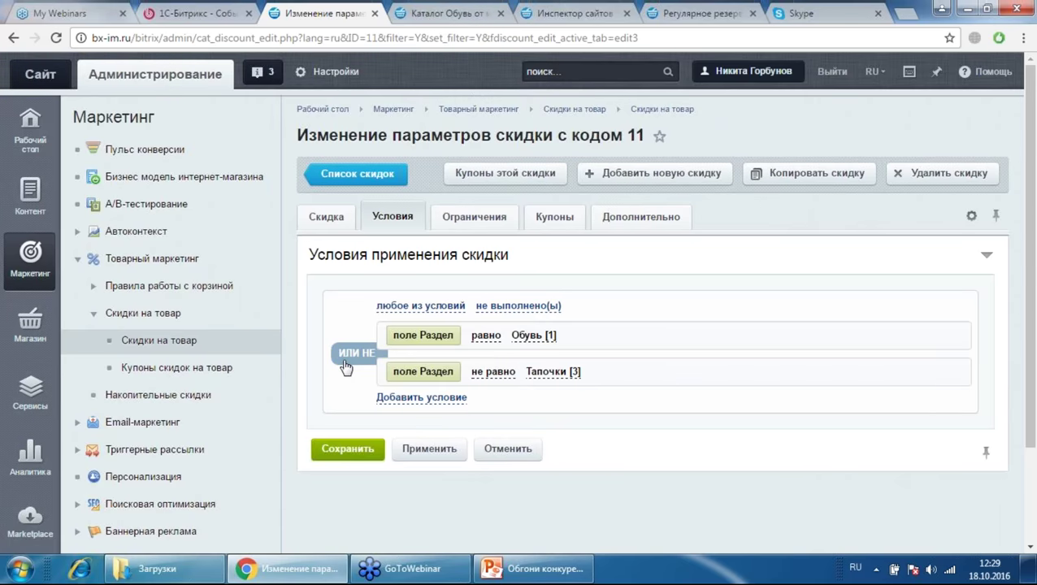
pyautogui.click(345, 364)
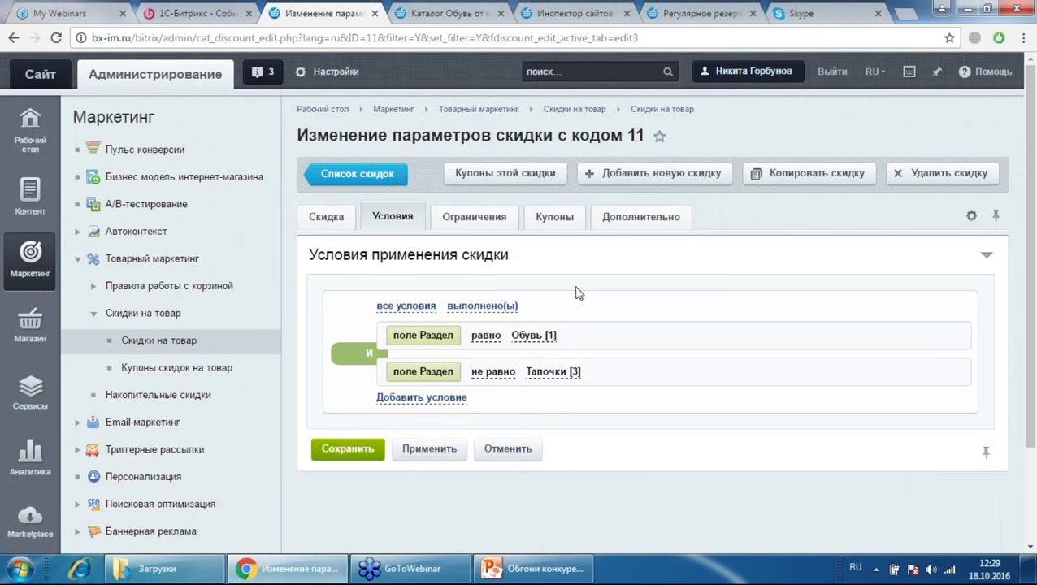
# Step: Review the discount's coupon list alongside its conditions and its main parameters with the activity setting
pyautogui.click(554, 217)
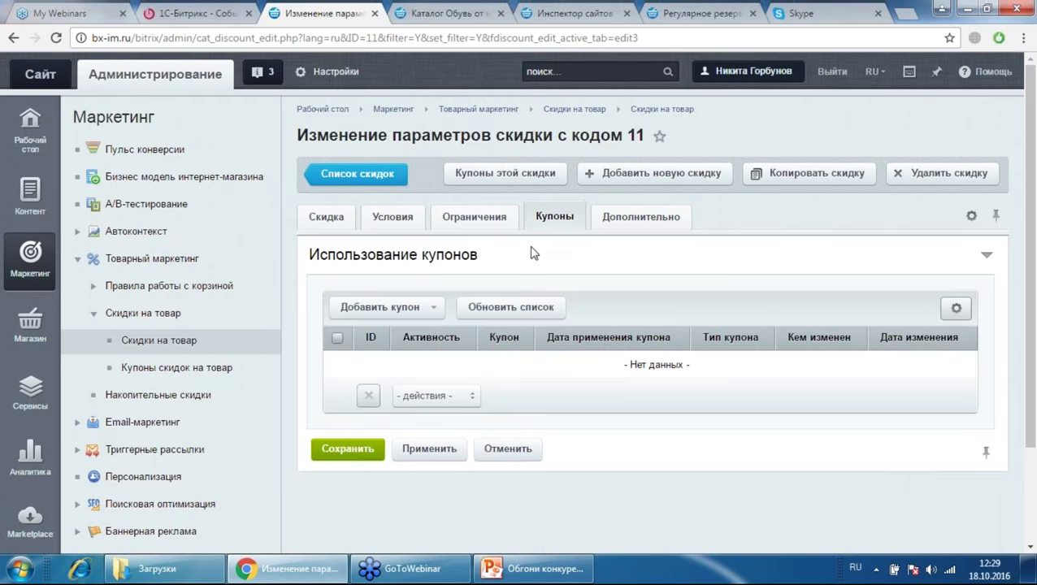
pyautogui.click(392, 217)
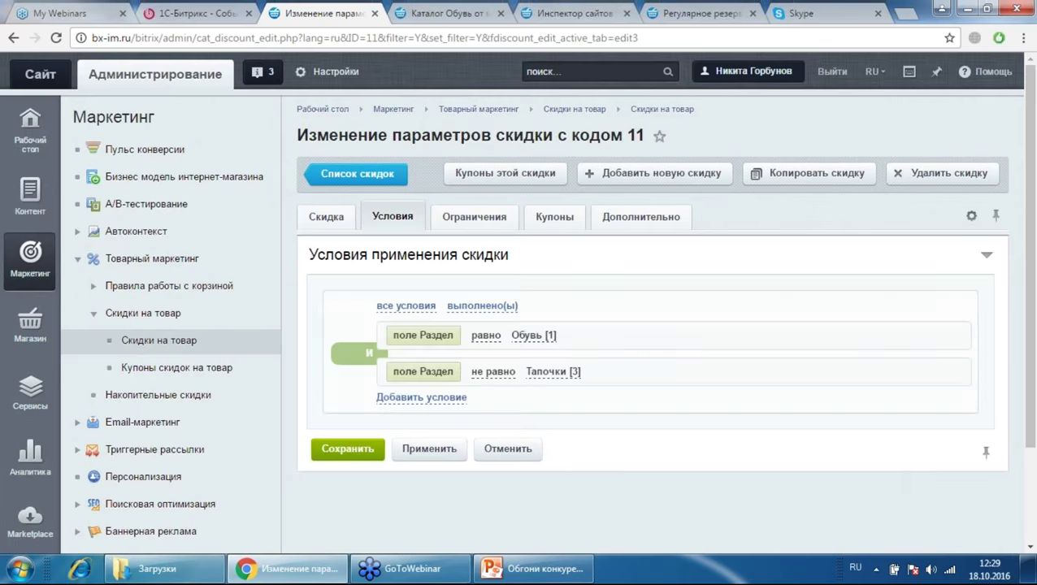
pyautogui.click(560, 217)
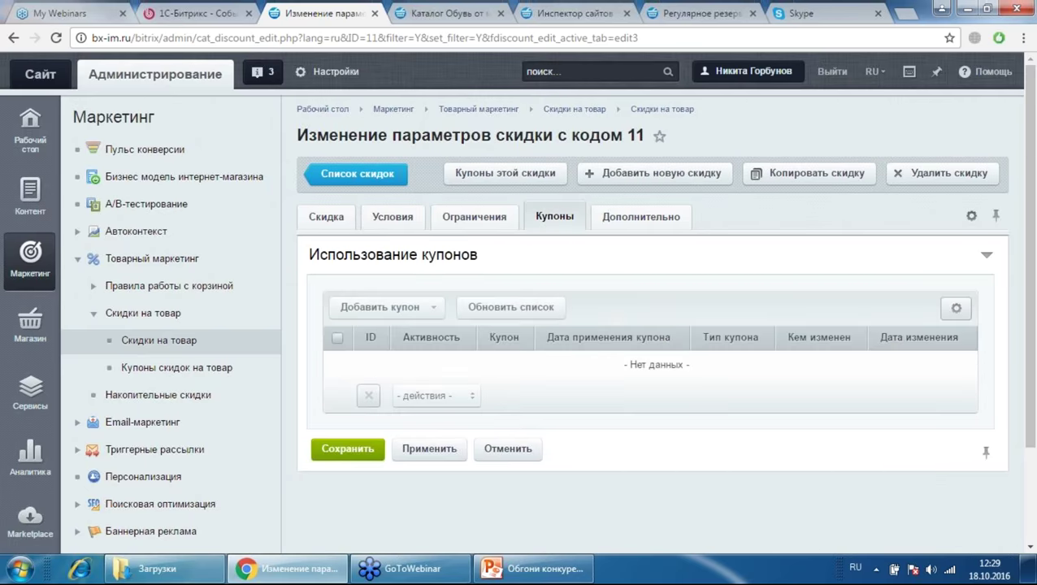
pyautogui.click(326, 219)
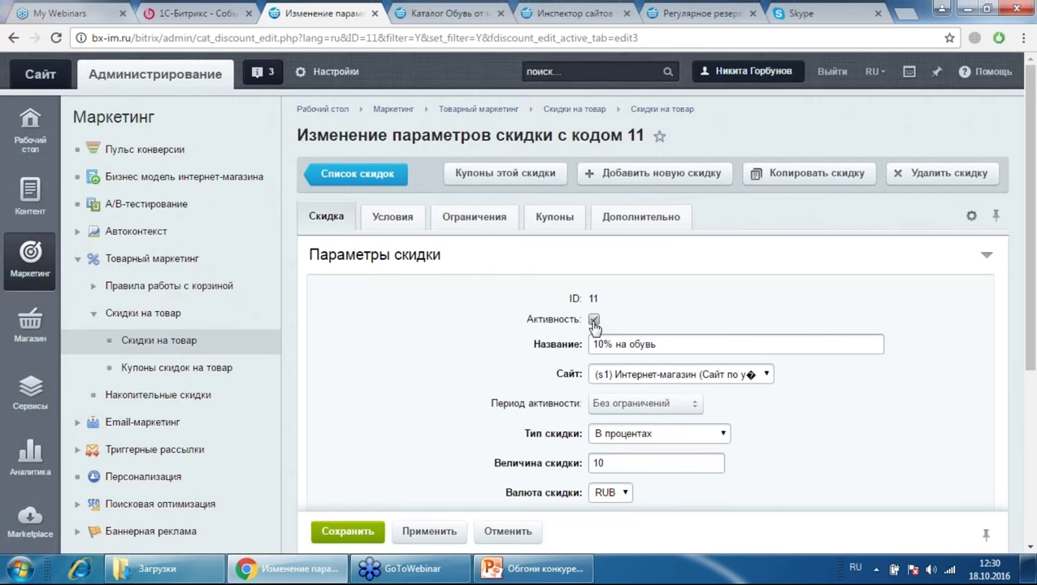
pyautogui.click(540, 221)
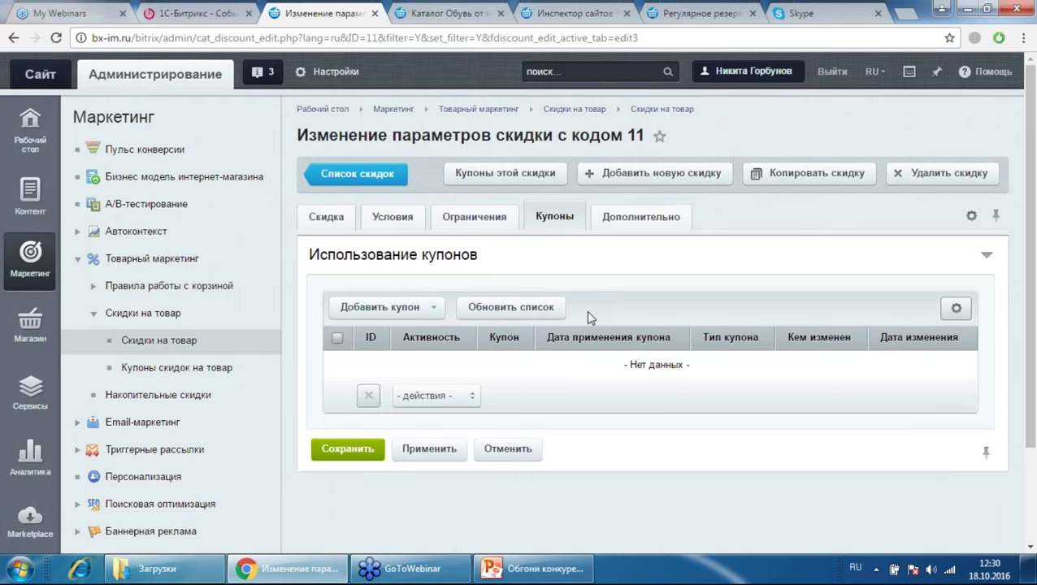
pyautogui.click(321, 223)
# Step: Create a new coupon of the type "Купон на один заказ" for the discount and set its code to "NEWYEAR"
pyautogui.click(557, 221)
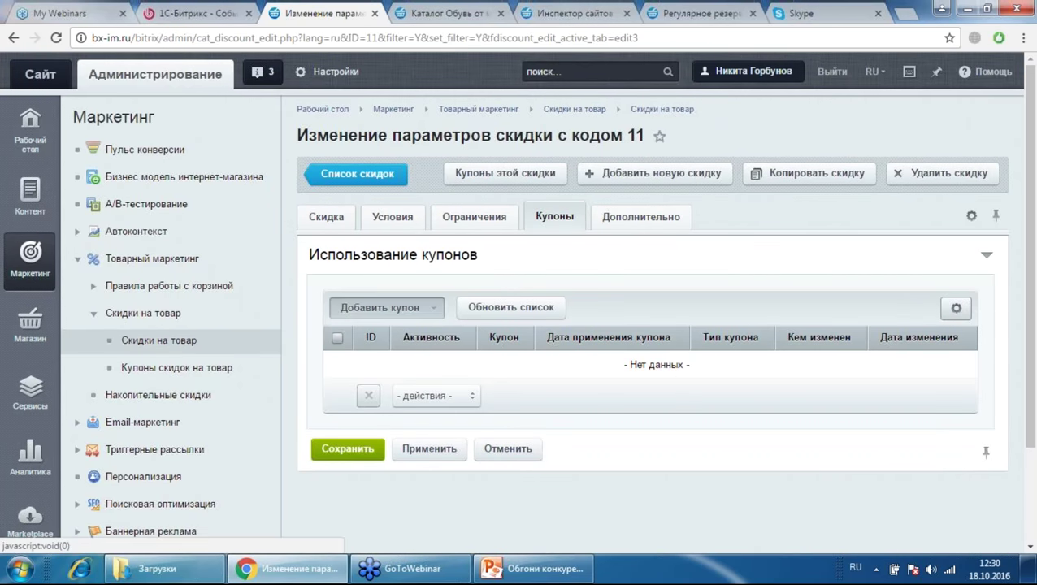
pyautogui.click(419, 307)
pyautogui.click(414, 345)
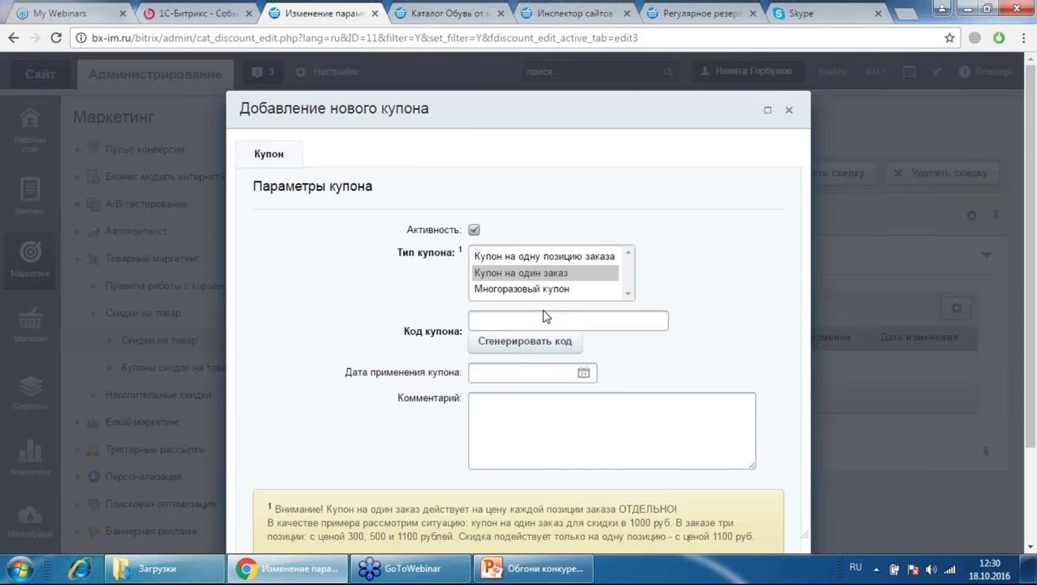
pyautogui.click(512, 316)
pyautogui.write('ТУ')
pyautogui.press('BackSpace')
pyautogui.press('BackSpace')
pyautogui.hotkey('alt', 'shift')
pyautogui.write('NEWYEAR')
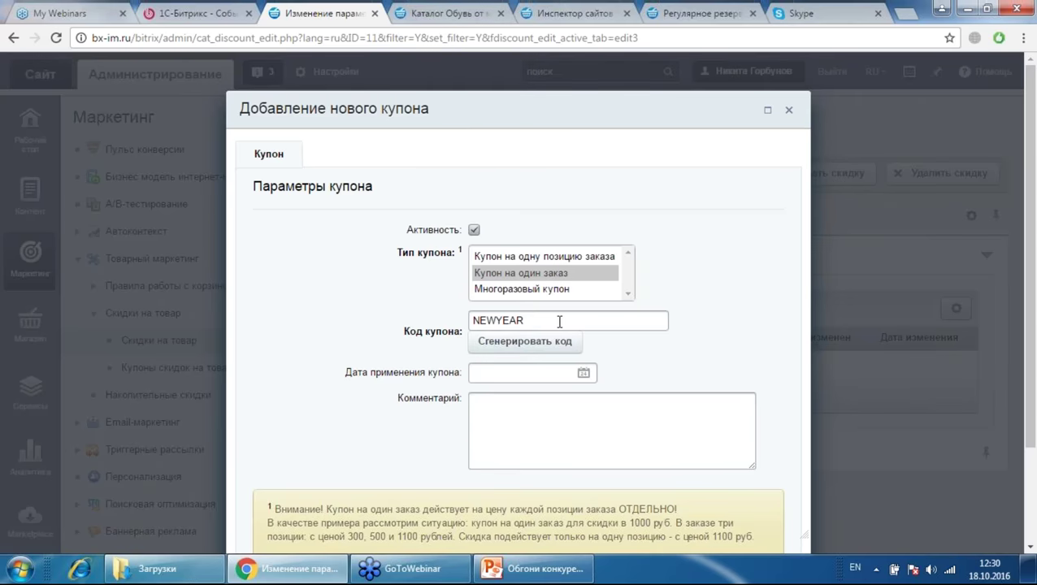
# Step: Save the new coupon and apply the discount, keeping its form open
pyautogui.moveTo(558, 321); pyautogui.dragTo(469, 322)
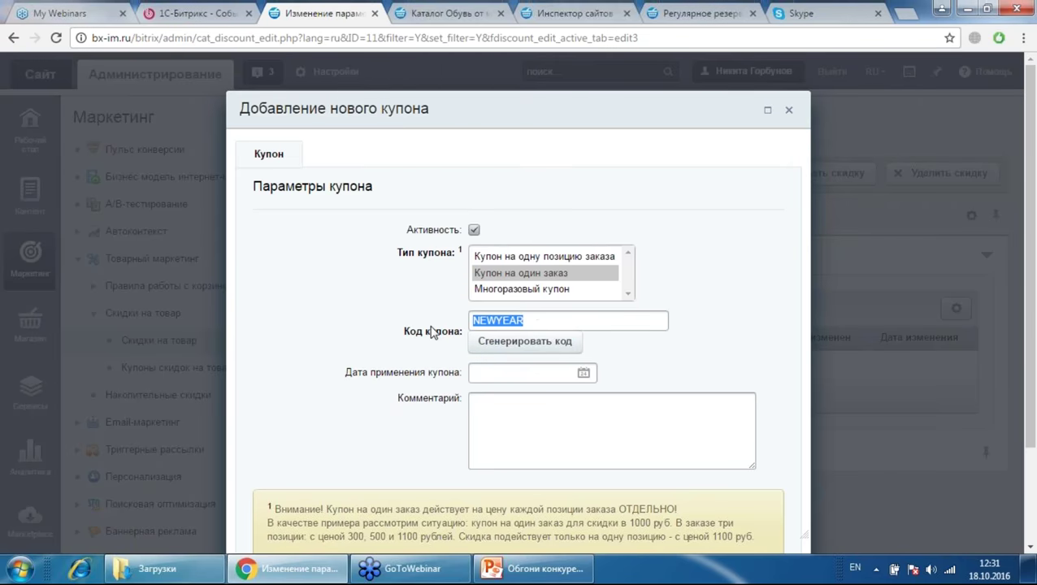
pyautogui.scroll(-1, 423, 317)
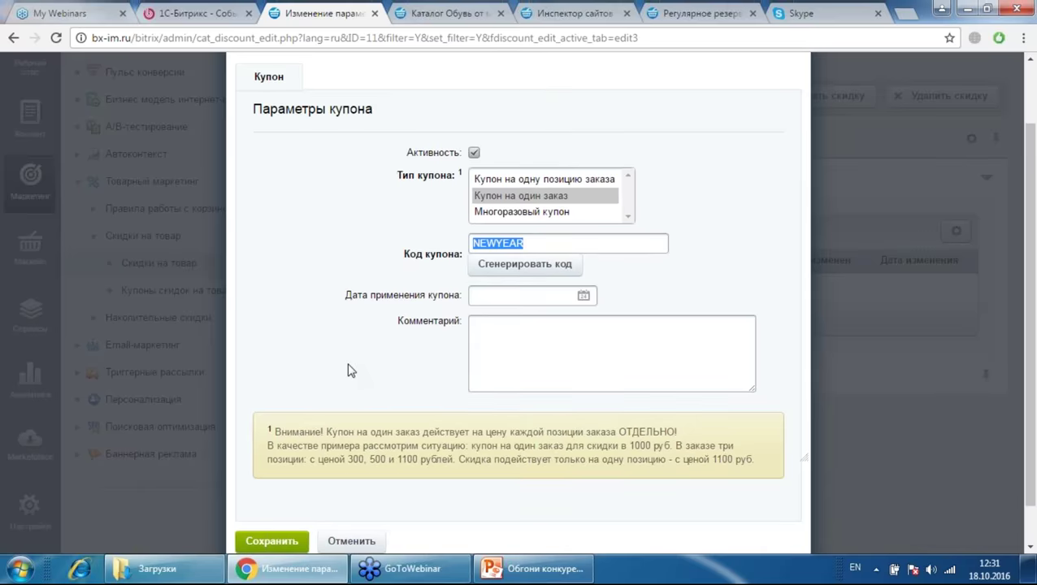
pyautogui.scroll(-1, 326, 423)
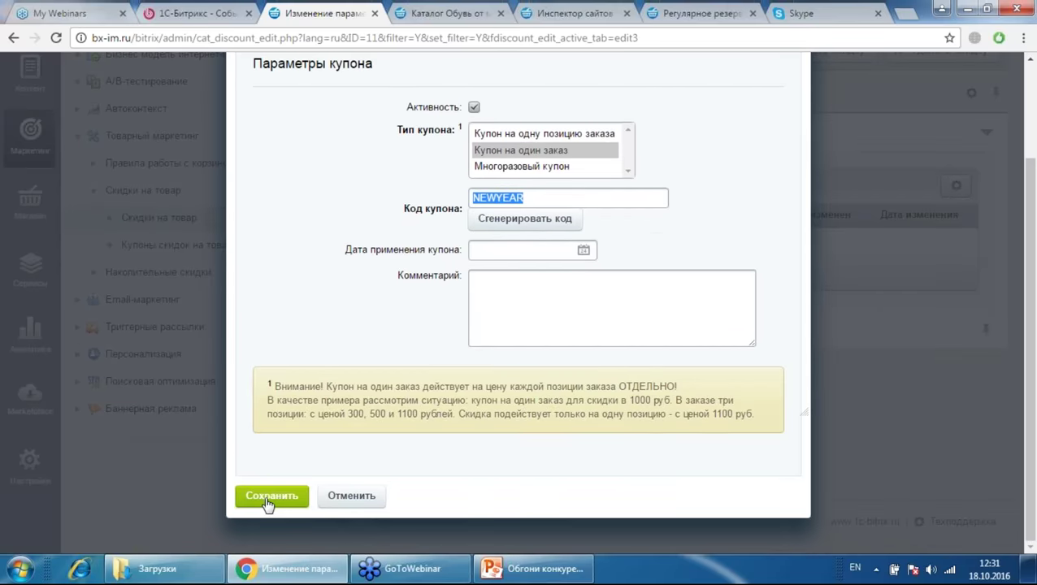
pyautogui.click(268, 497)
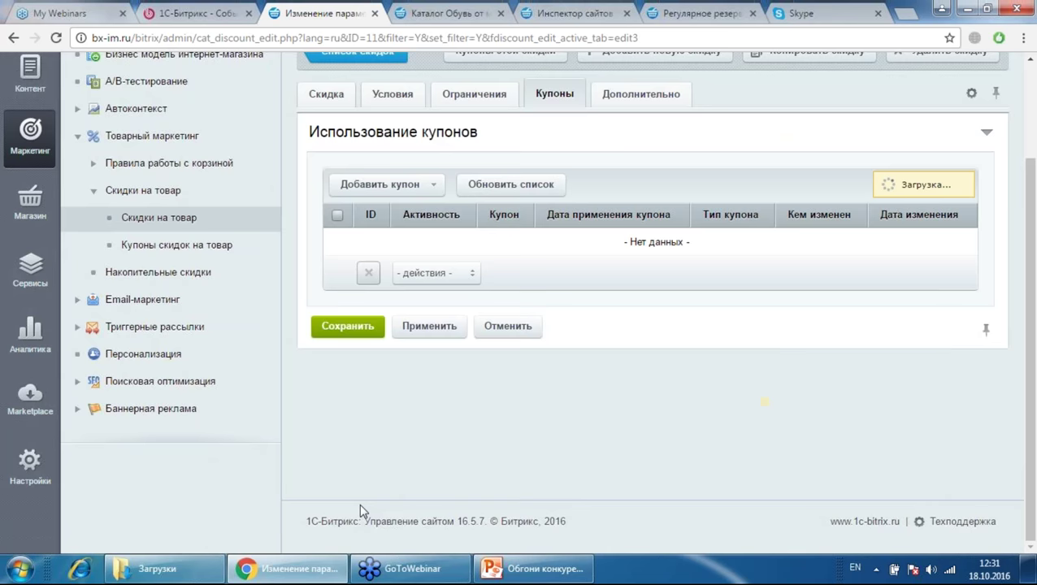
pyautogui.click(420, 386)
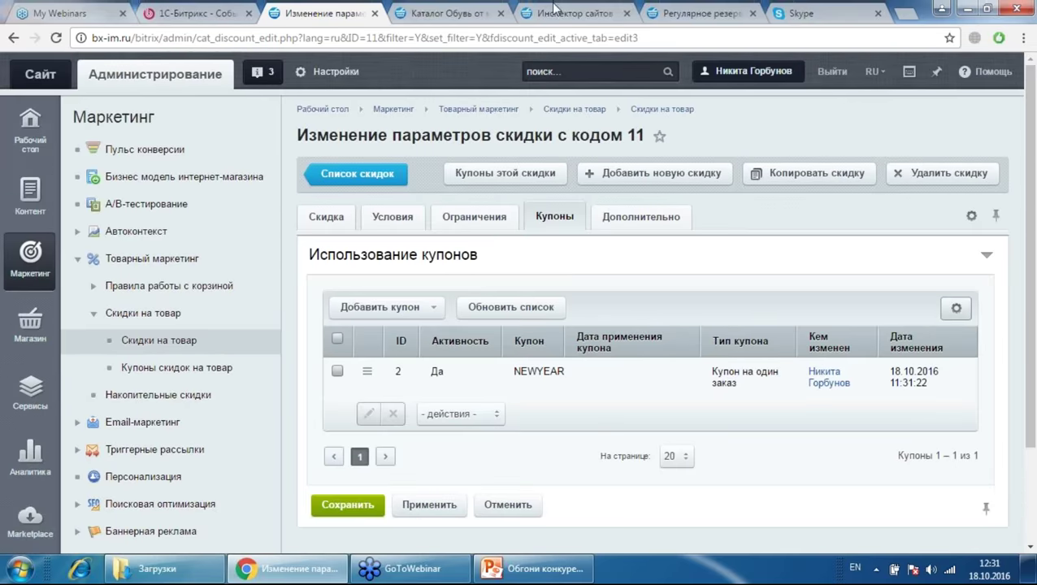
# Step: Reload the shoe catalogue on the public site and compare the prices of the slippers and the other shoes
pyautogui.click(451, 13)
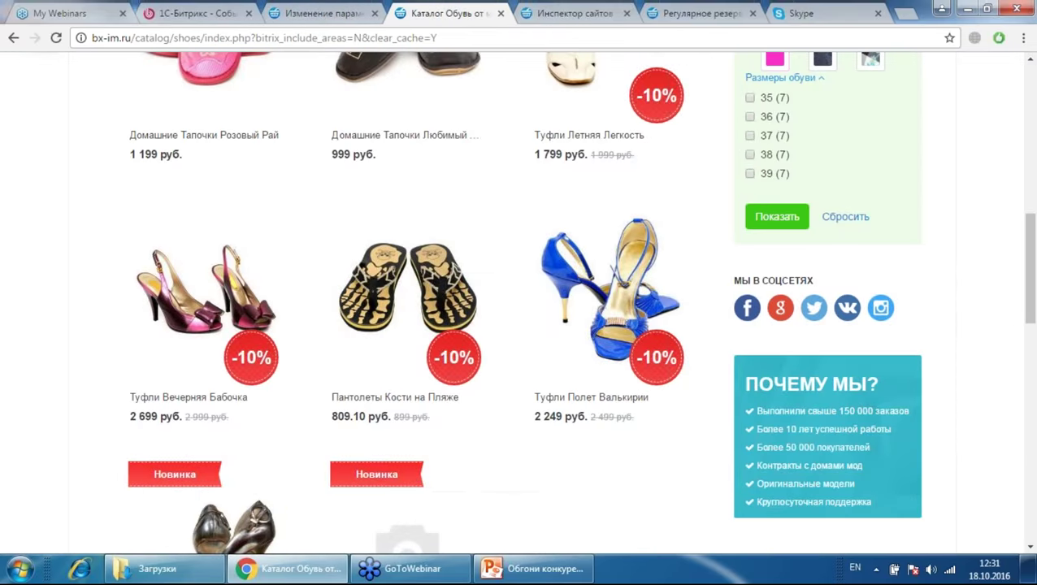
pyautogui.scroll(10, 416, 236)
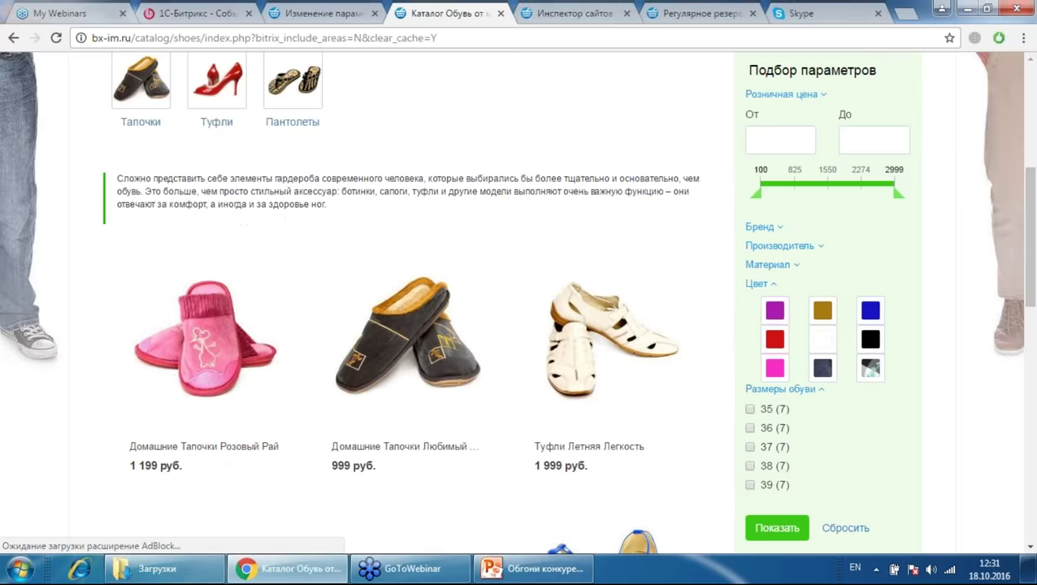
pyautogui.scroll(-5, 329, 175)
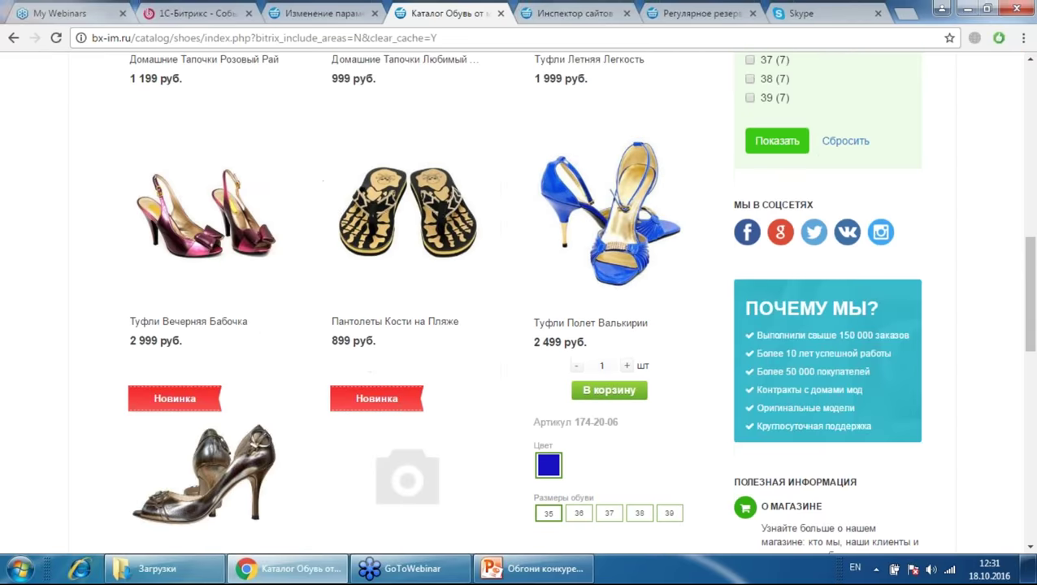
pyautogui.scroll(3, 372, 291)
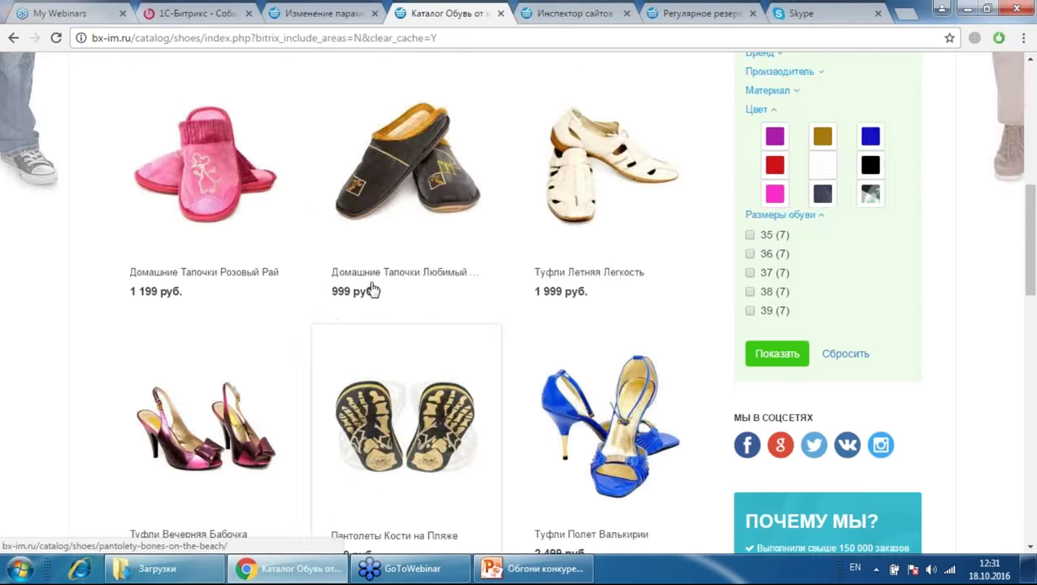
pyautogui.scroll(2, 372, 291)
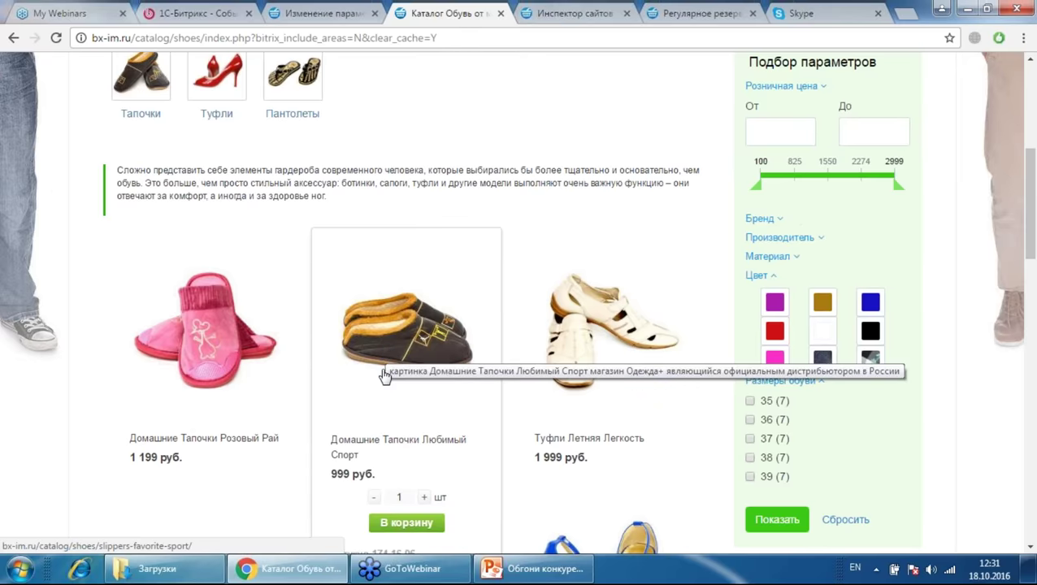
# Step: Add "Домашние Тапочки Любимый Спорт" and "Туфли Полет Валькирии" to the shopping cart and go to the cart
pyautogui.scroll(-2, 385, 376)
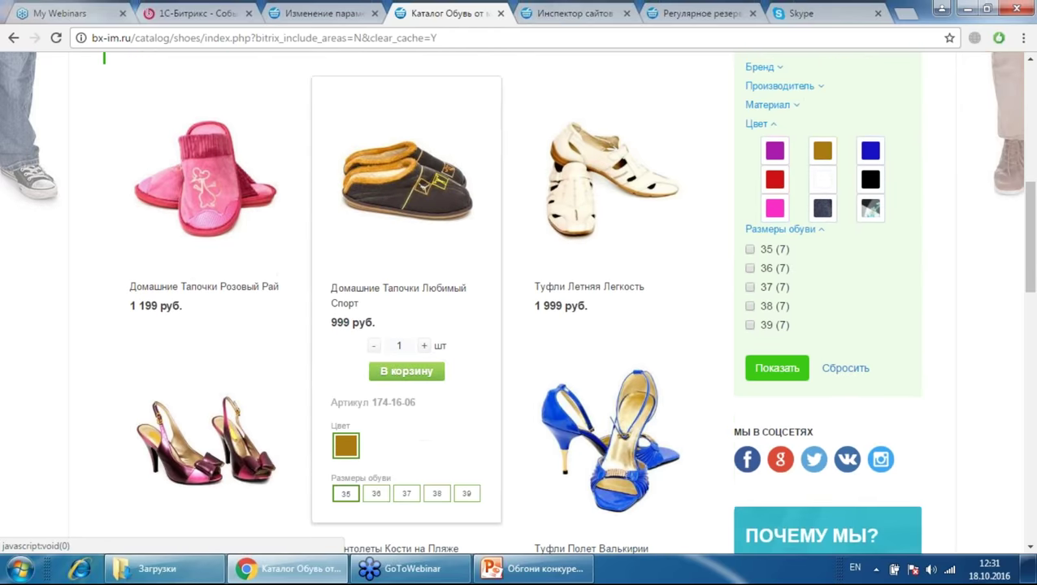
pyautogui.click(389, 373)
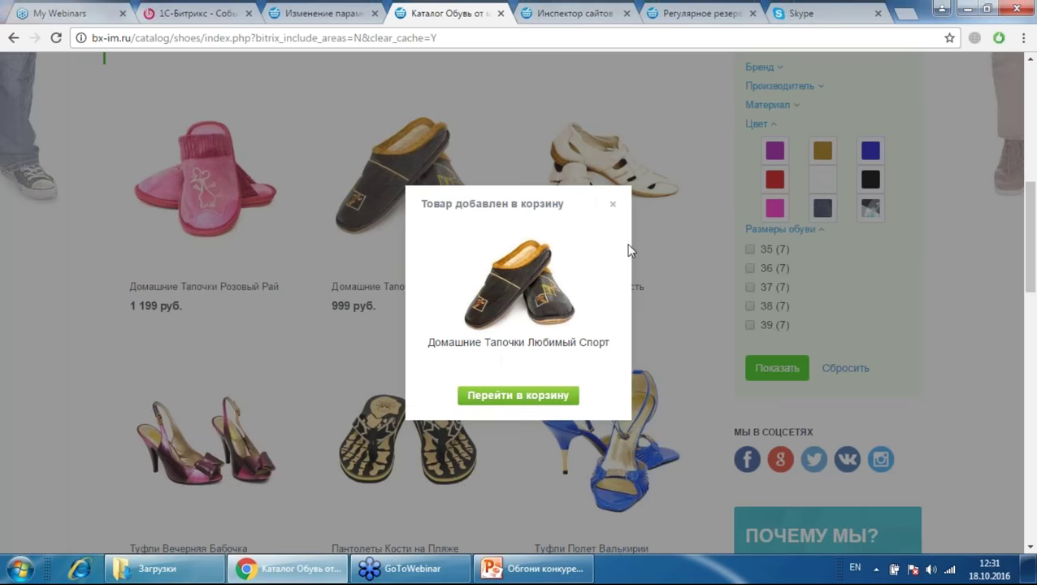
pyautogui.click(613, 204)
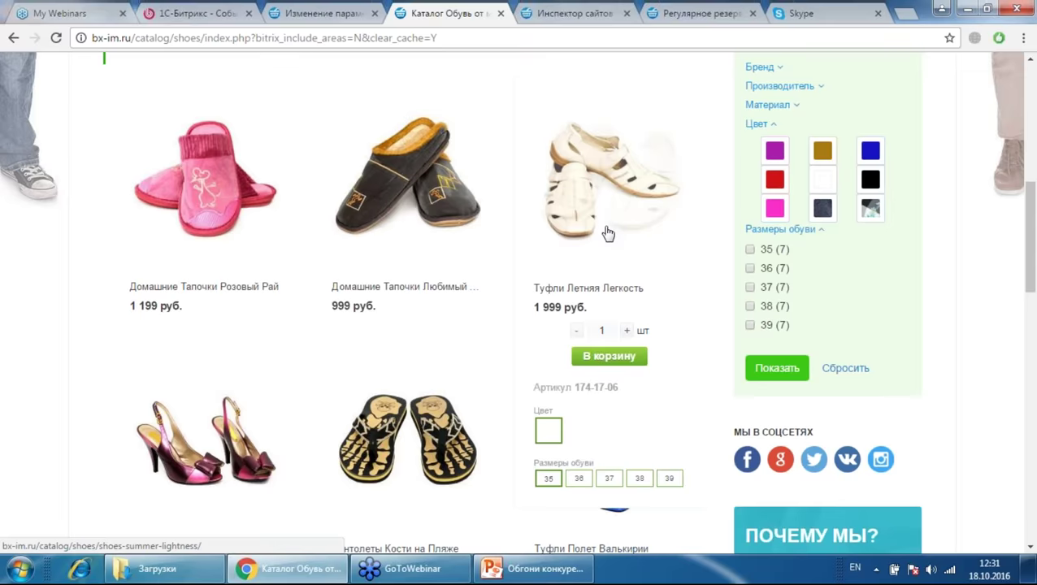
pyautogui.scroll(-2, 606, 231)
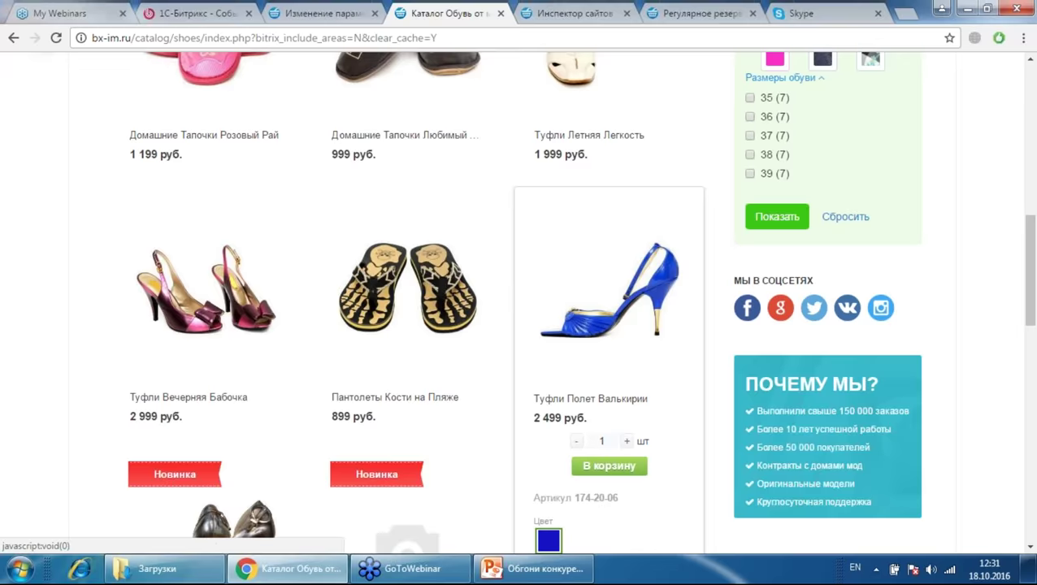
pyautogui.click(609, 466)
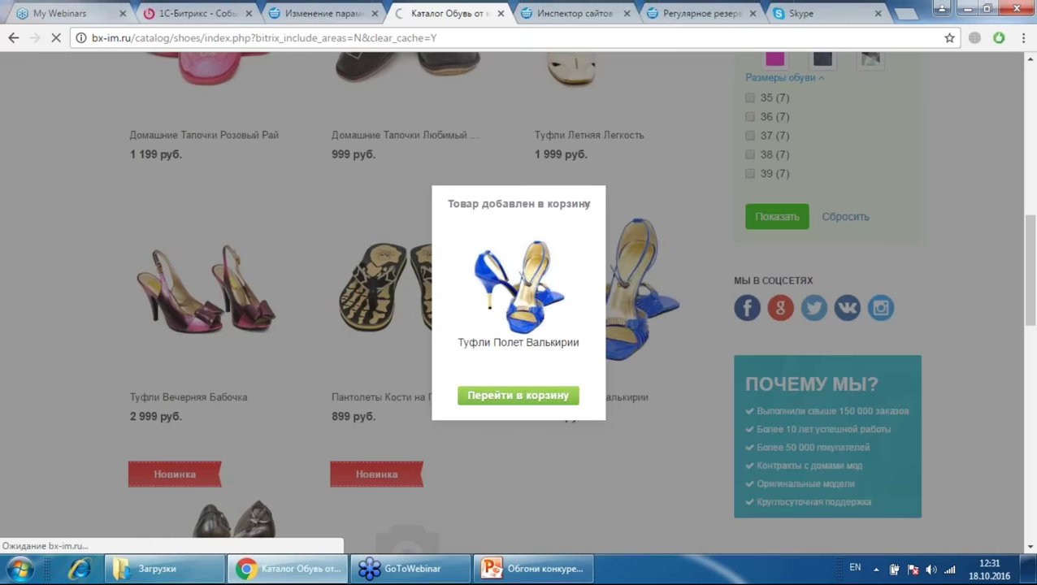
pyautogui.click(518, 394)
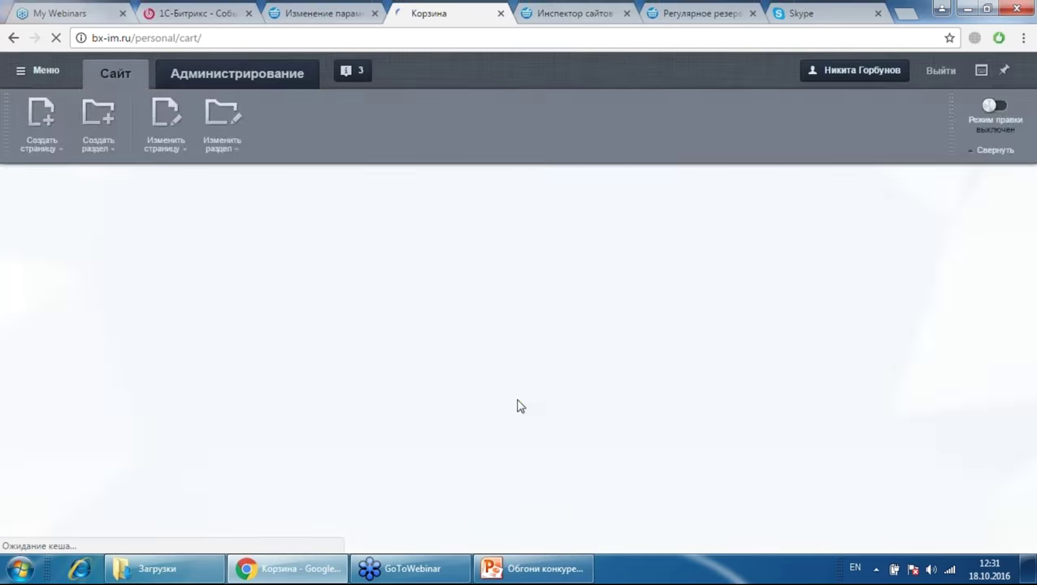
# Step: Apply the coupon code "NEWYEAR" to the goods in the cart
pyautogui.scroll(-9, 406, 357)
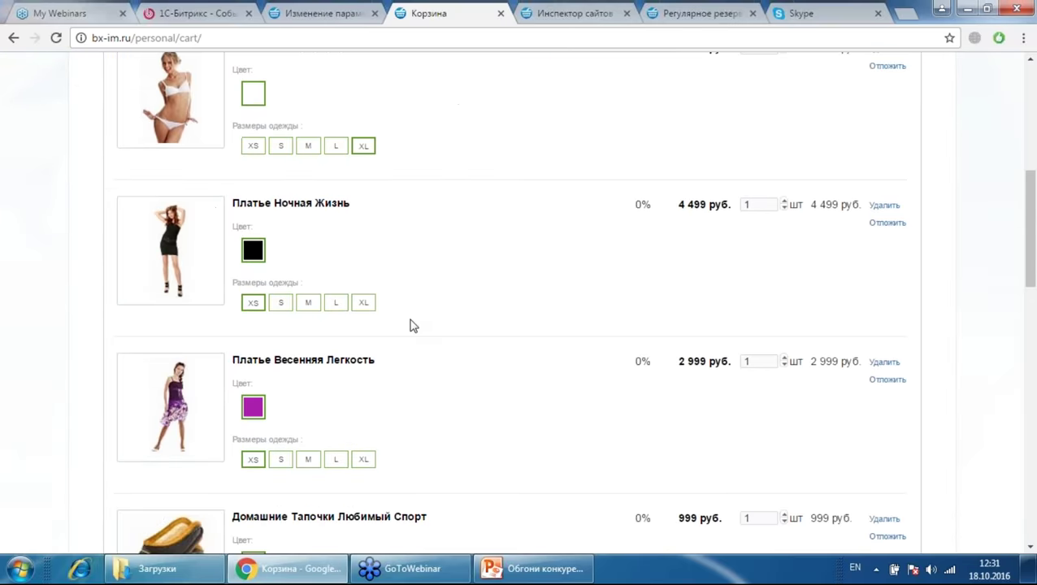
pyautogui.scroll(-3, 409, 325)
pyautogui.click(123, 404)
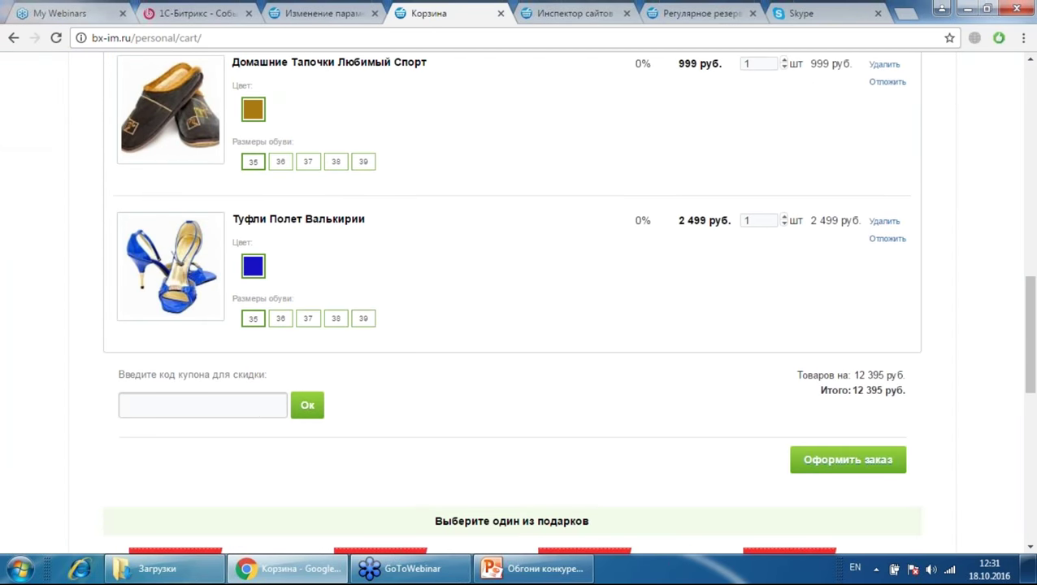
pyautogui.write('NEWYEAR')
pyautogui.click(305, 404)
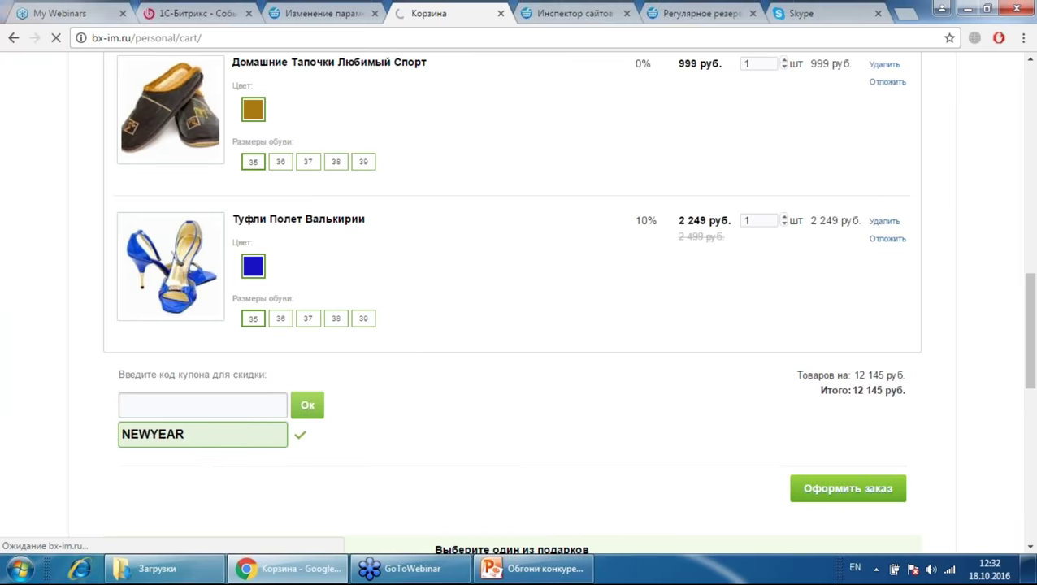
# Step: Reload the cart and check each item's discount and price, the applied coupon and the order total
pyautogui.press('F5')
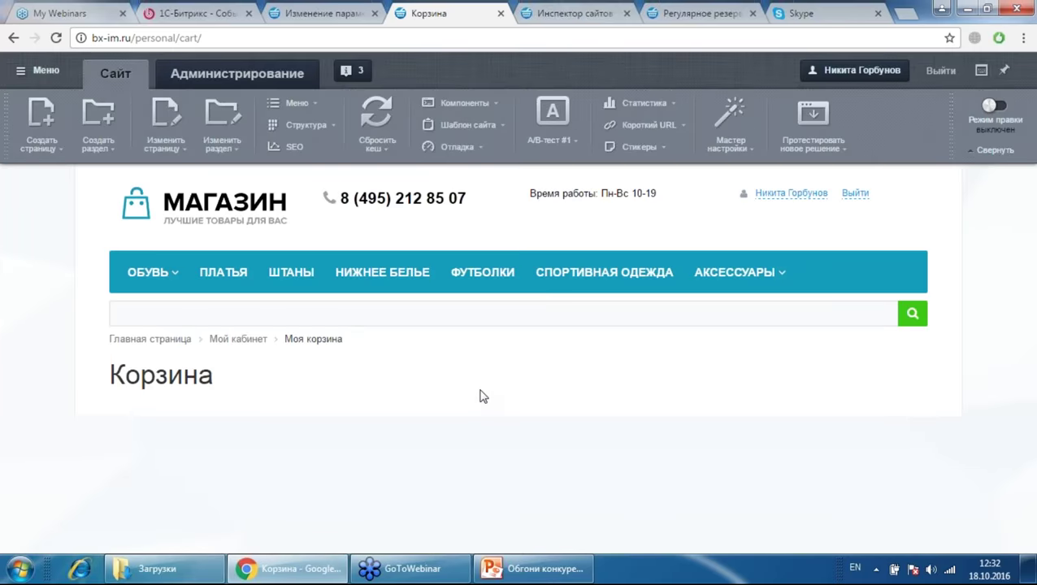
pyautogui.scroll(-1, 479, 387)
pyautogui.scroll(-2, 478, 384)
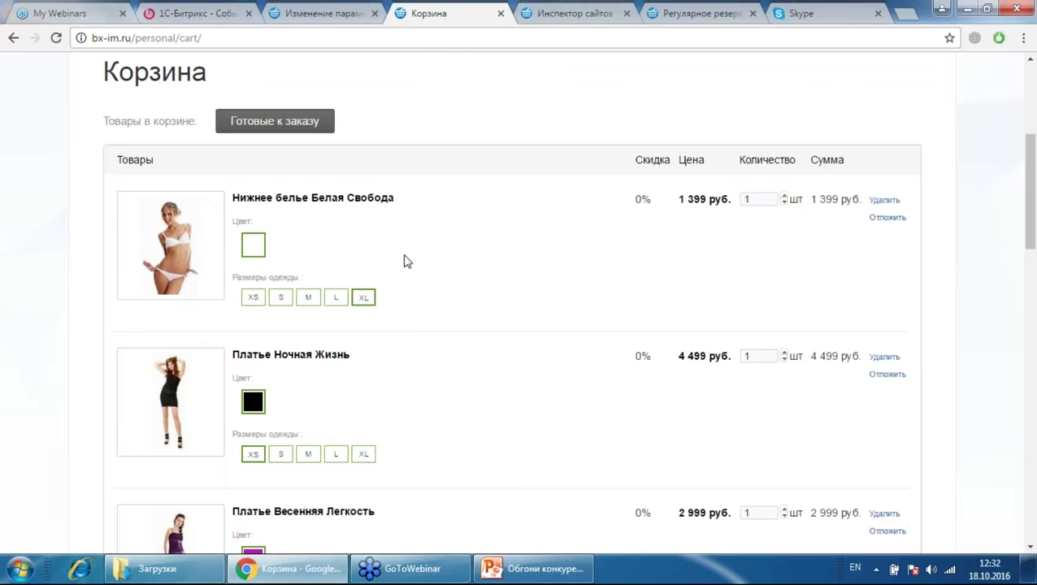
pyautogui.scroll(-2, 407, 262)
pyautogui.scroll(-1, 386, 291)
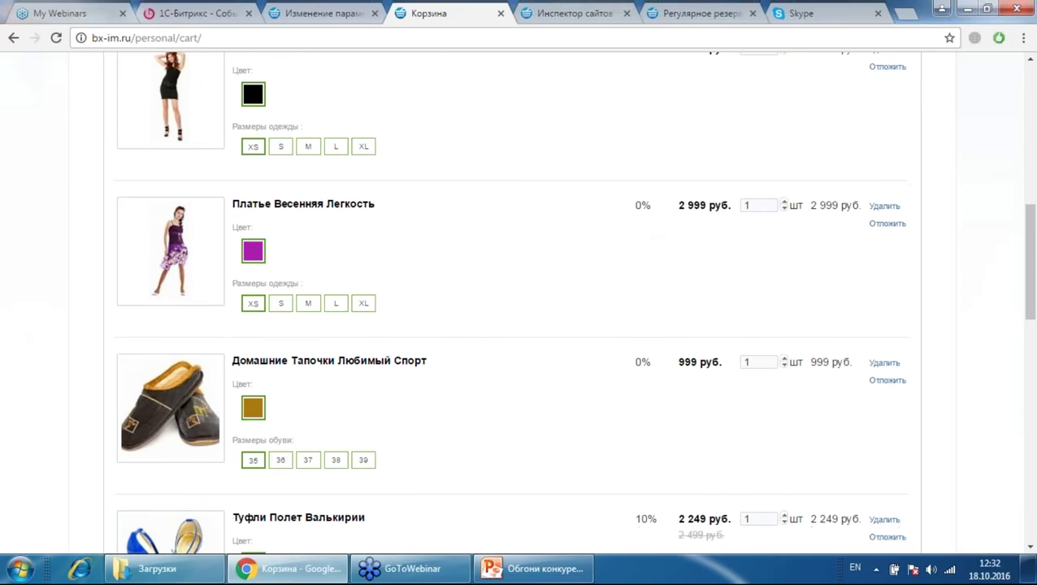
pyautogui.scroll(-2, 622, 333)
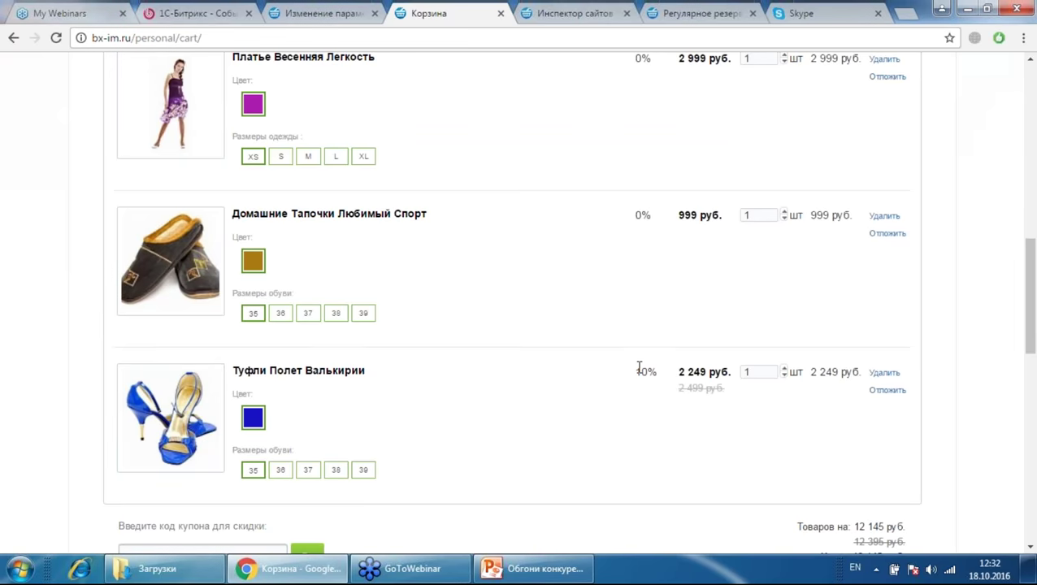
pyautogui.scroll(-2, 626, 361)
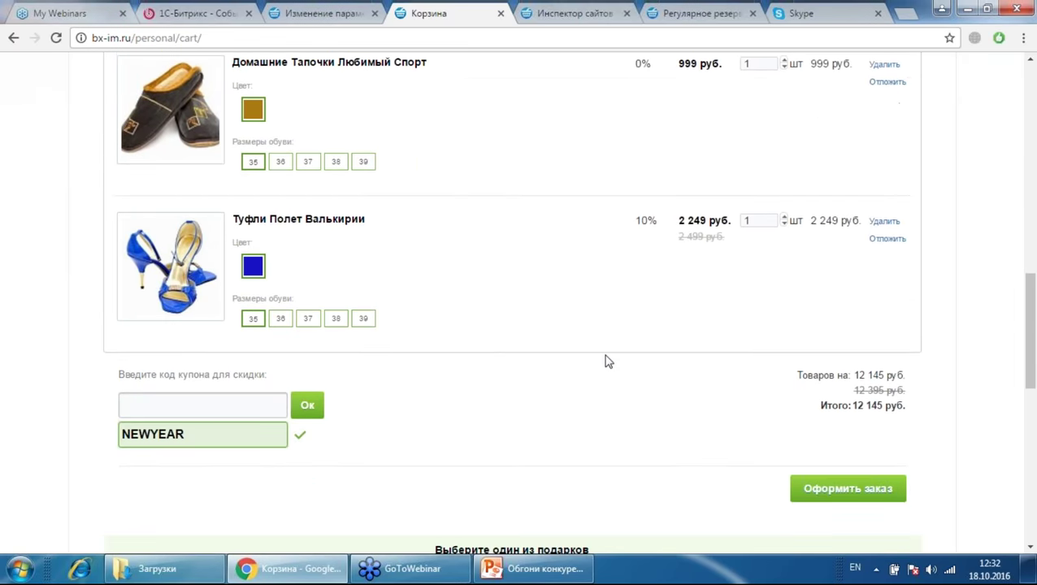
pyautogui.scroll(-1, 619, 317)
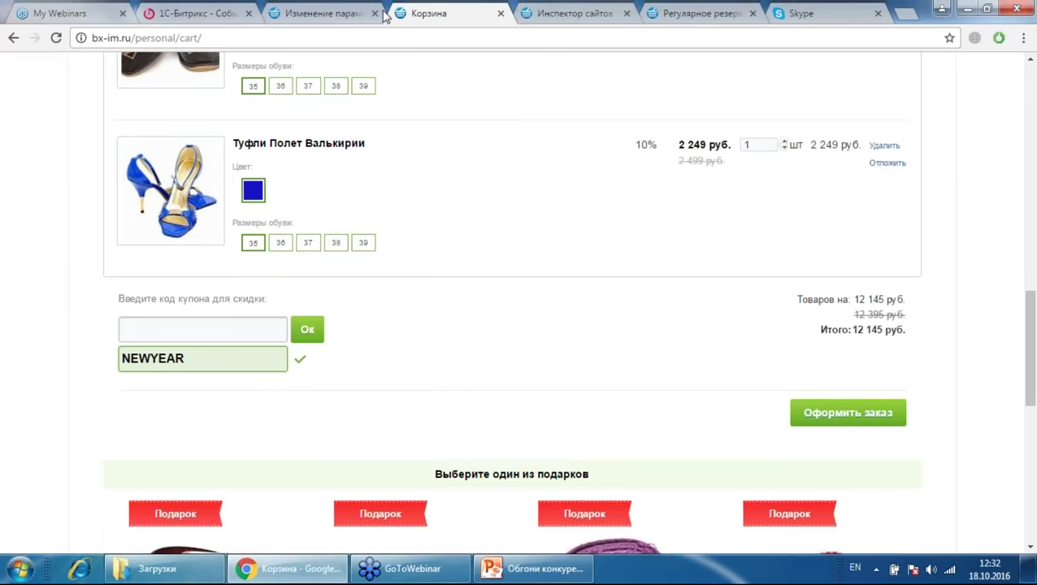
# Step: Return to the administration section and open the cart rule "Подарки в корзине" for editing
pyautogui.click(340, 10)
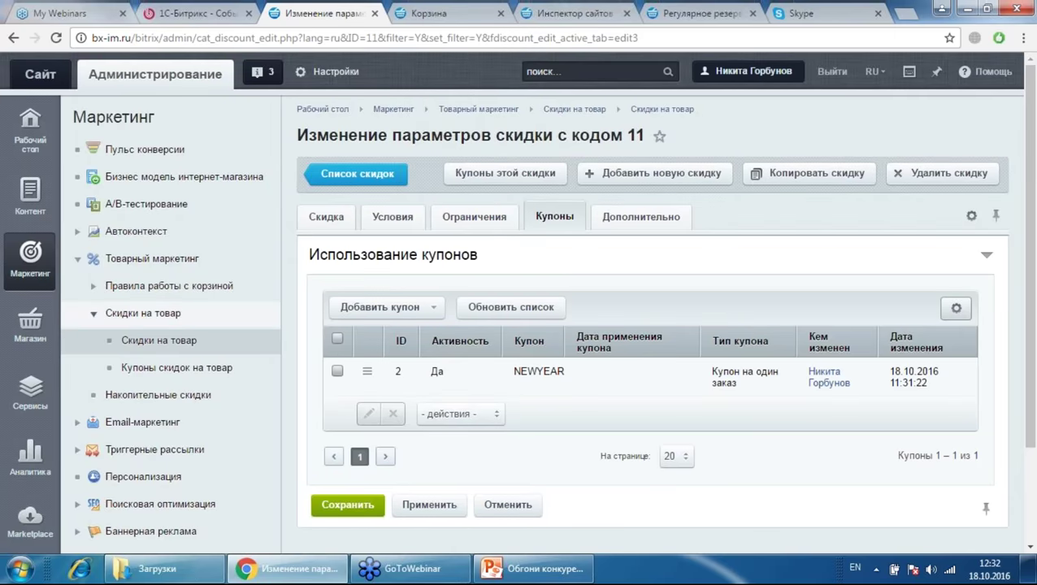
pyautogui.click(93, 314)
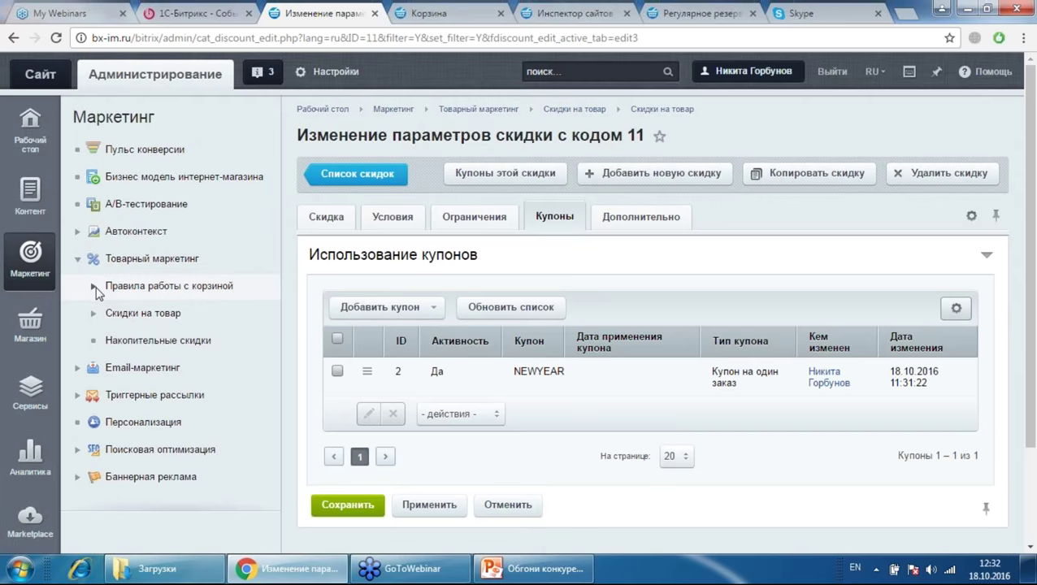
pyautogui.click(94, 287)
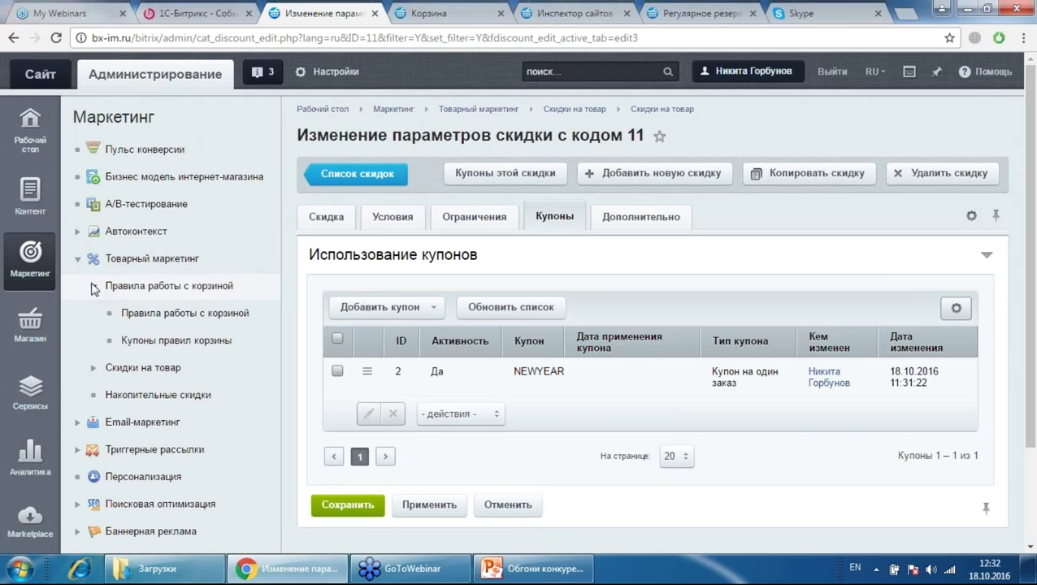
pyautogui.click(181, 315)
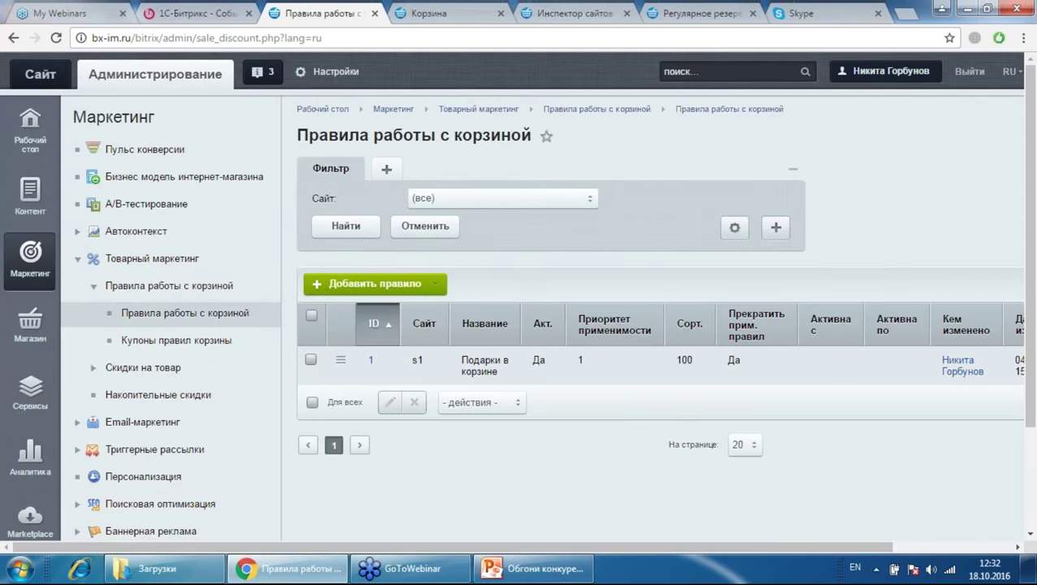
pyautogui.doubleClick(418, 360)
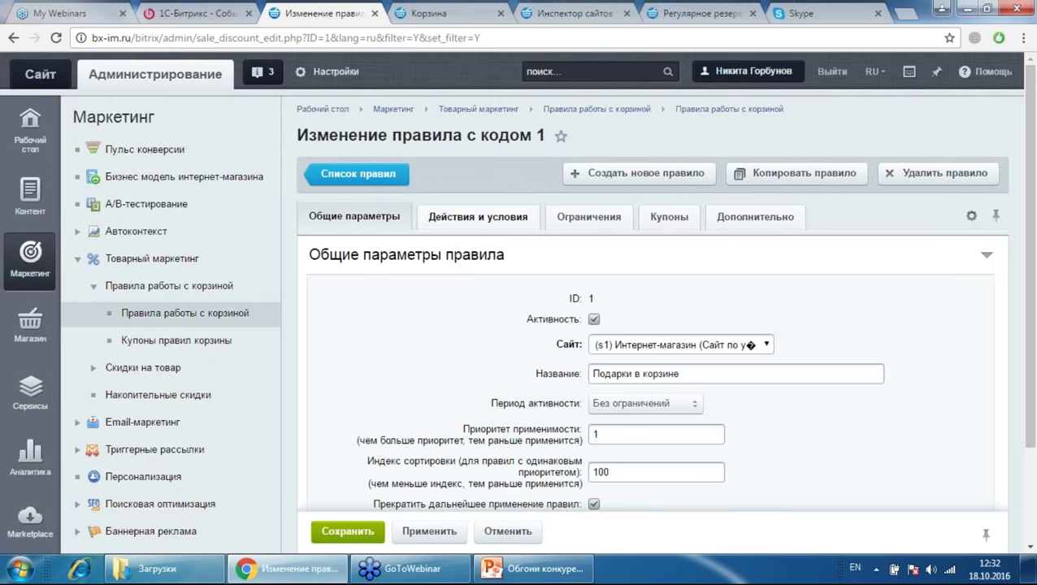
# Step: Review the gift action of the cart rule and the action types that can be added, without adding one
pyautogui.click(459, 218)
pyautogui.scroll(-2, 407, 280)
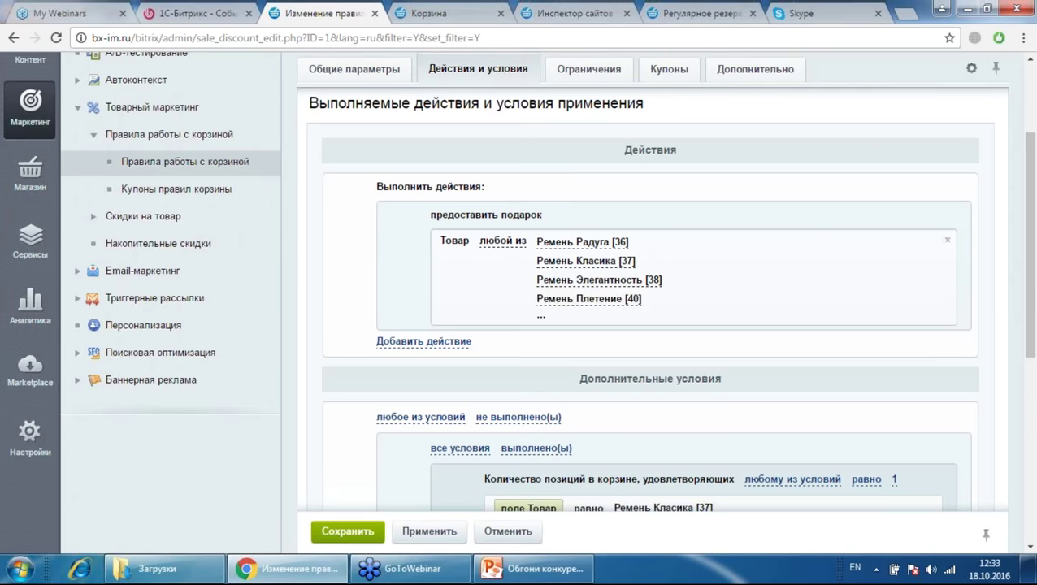
pyautogui.click(427, 342)
pyautogui.click(435, 344)
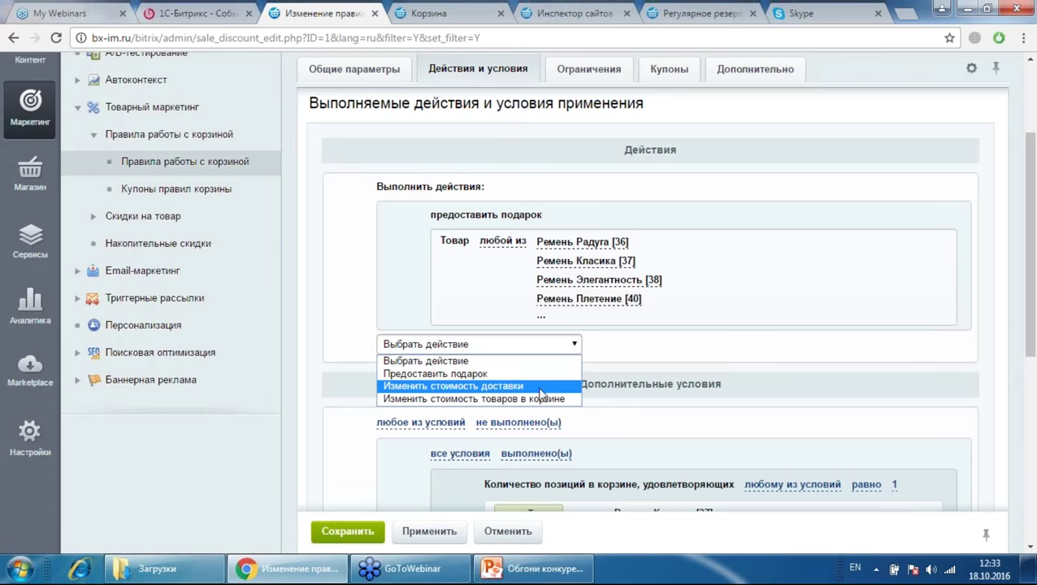
pyautogui.click(749, 363)
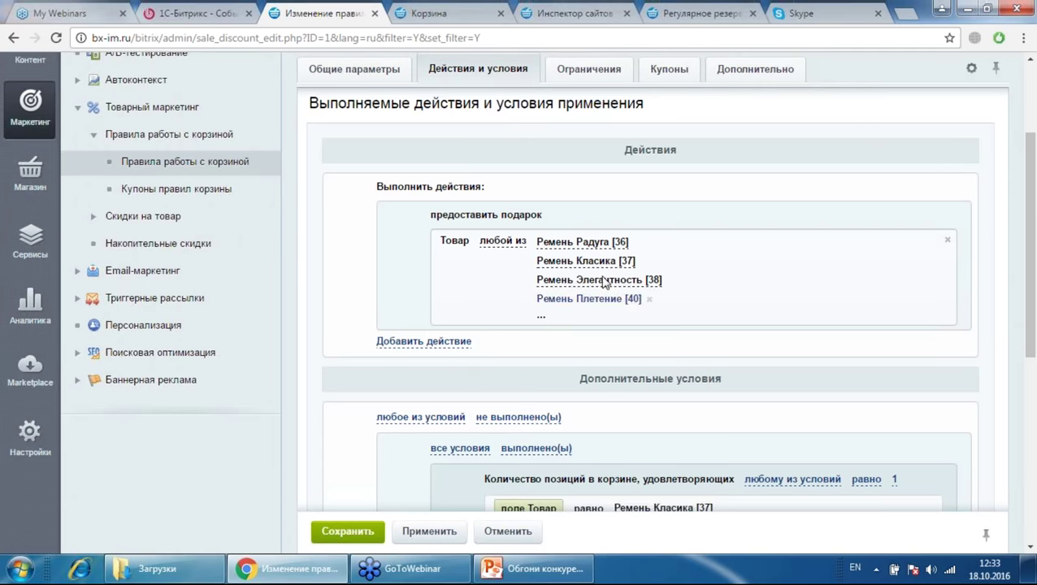
# Step: Examine the cart rule's additional conditions on the belts and cart item quantities, comparing them with the gift products in its action
pyautogui.scroll(-3, 655, 206)
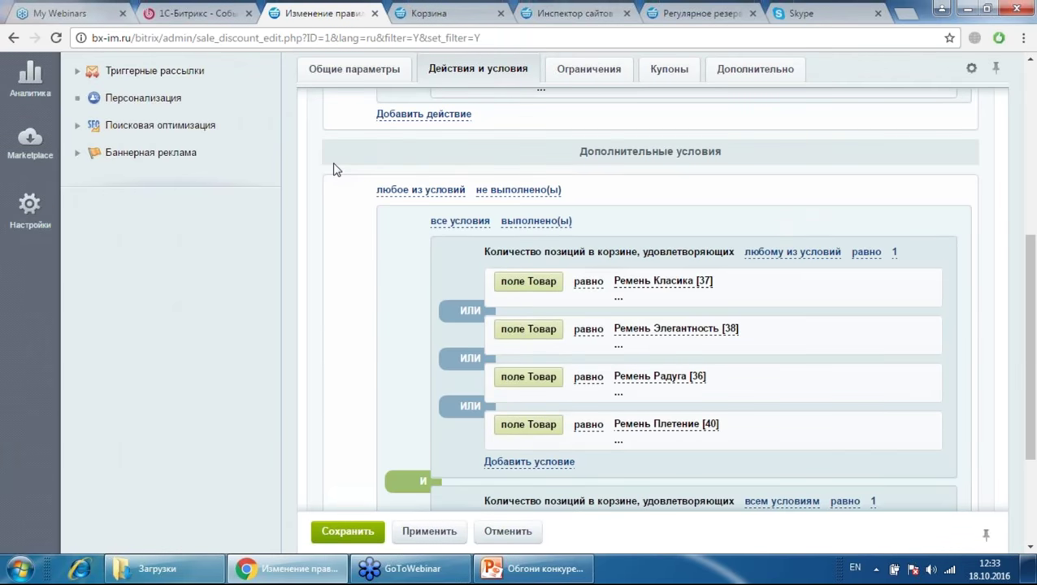
pyautogui.scroll(-1, 337, 169)
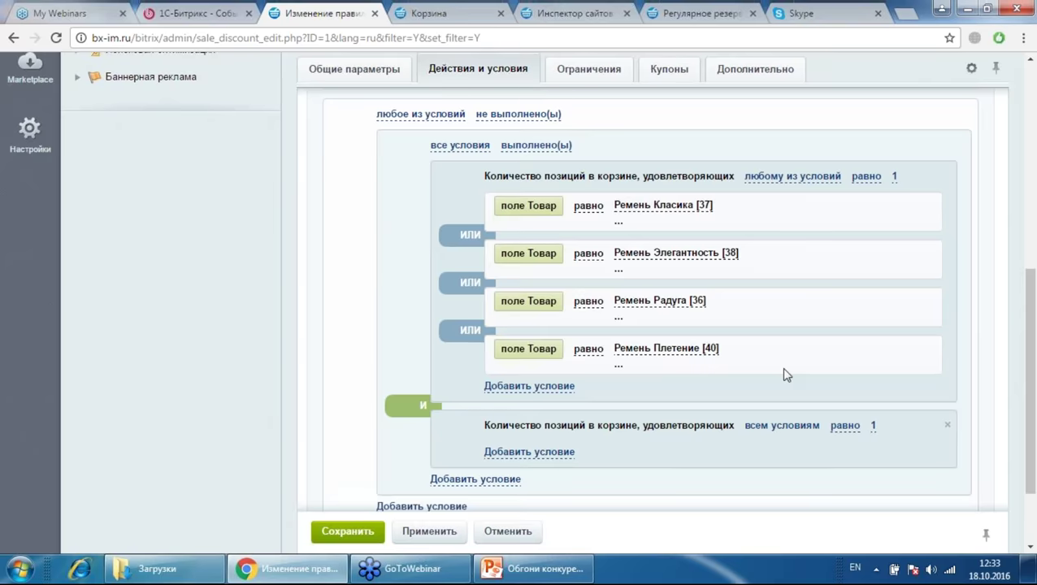
pyautogui.scroll(-1, 781, 367)
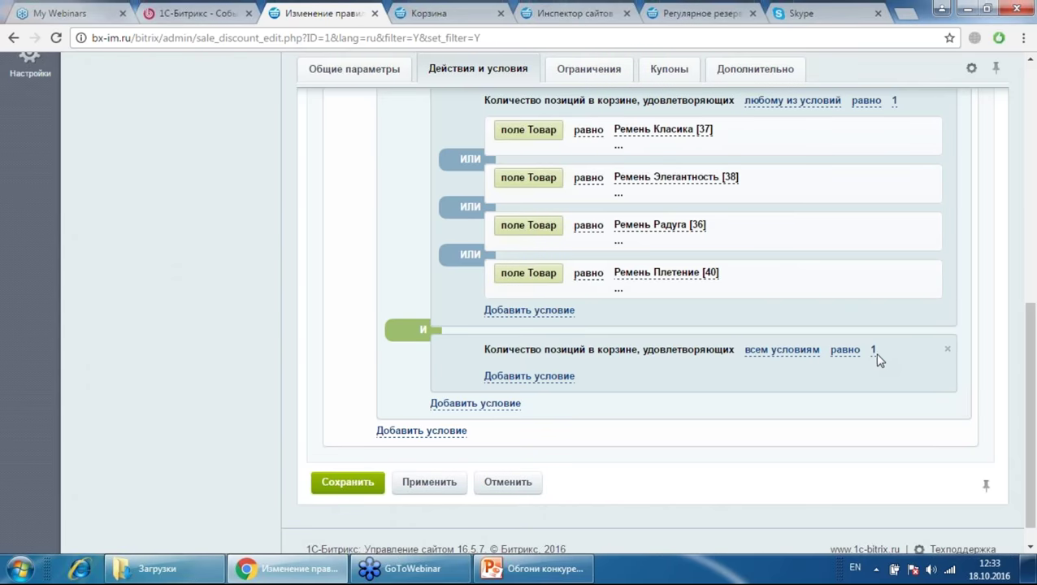
pyautogui.scroll(1, 873, 353)
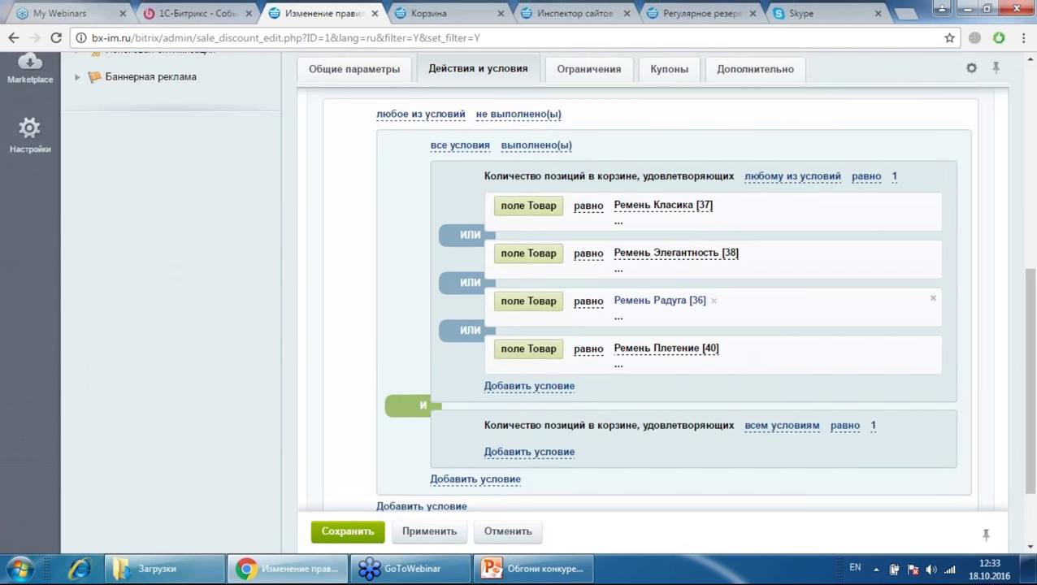
pyautogui.scroll(3, 789, 282)
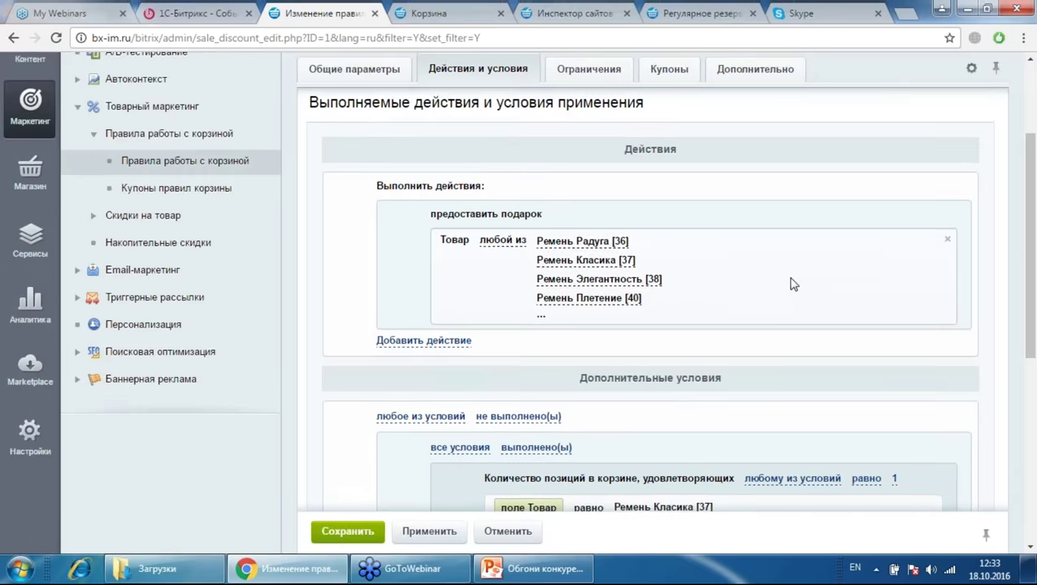
pyautogui.scroll(-2, 762, 346)
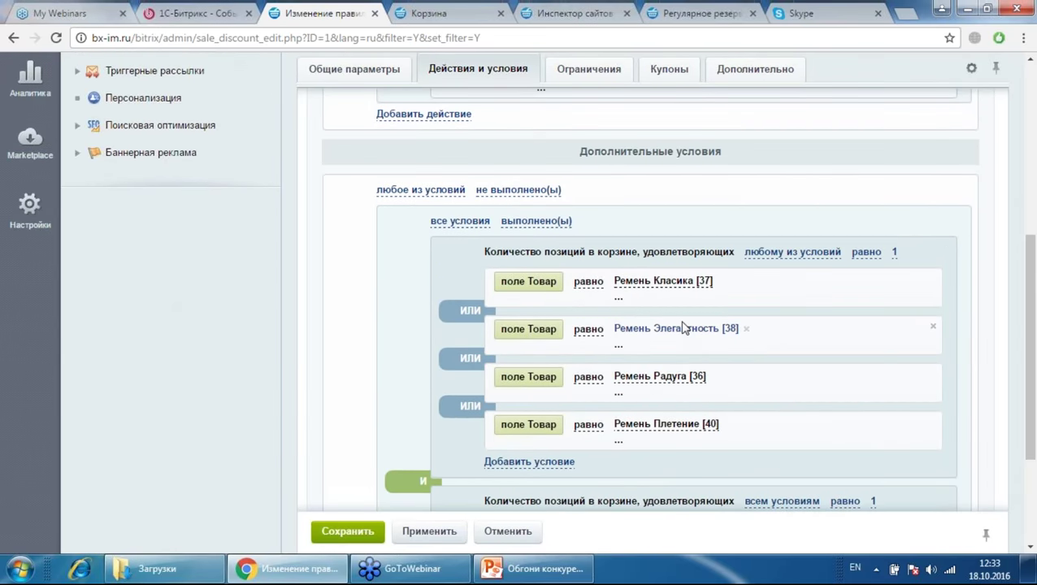
pyautogui.scroll(-1, 682, 328)
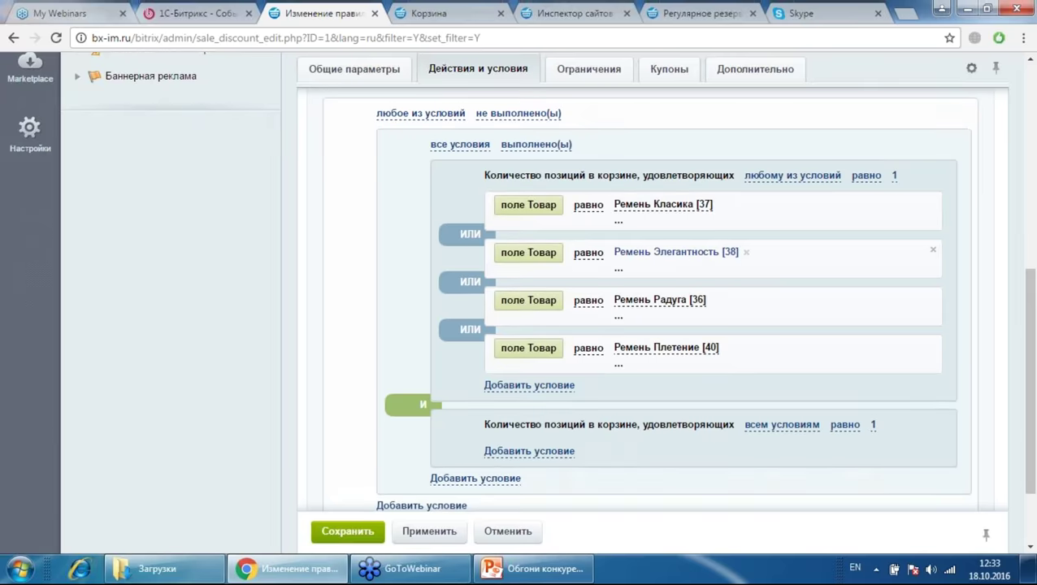
pyautogui.scroll(-1, 713, 273)
pyautogui.scroll(2, 707, 277)
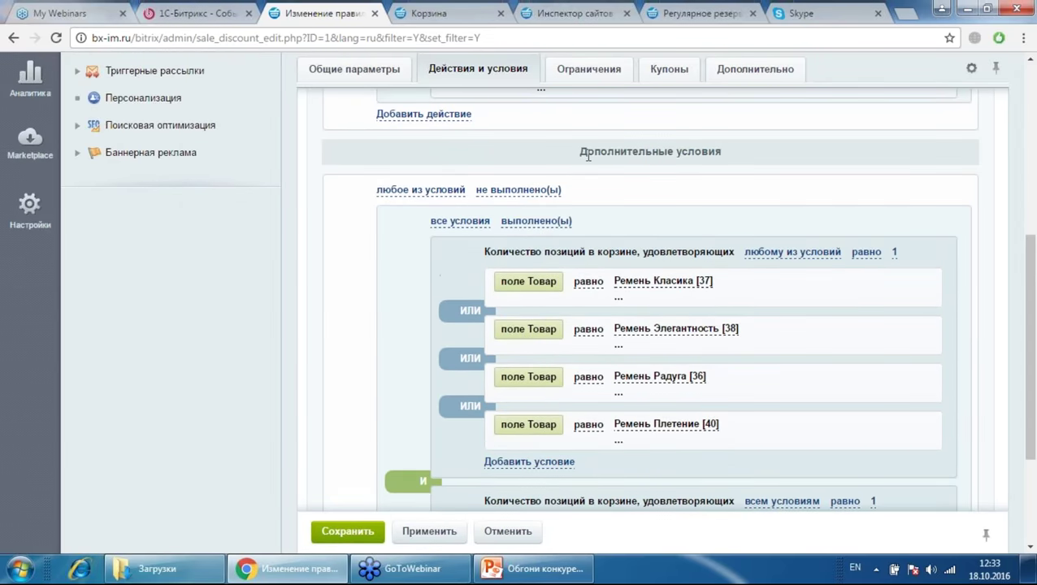
pyautogui.scroll(3, 589, 156)
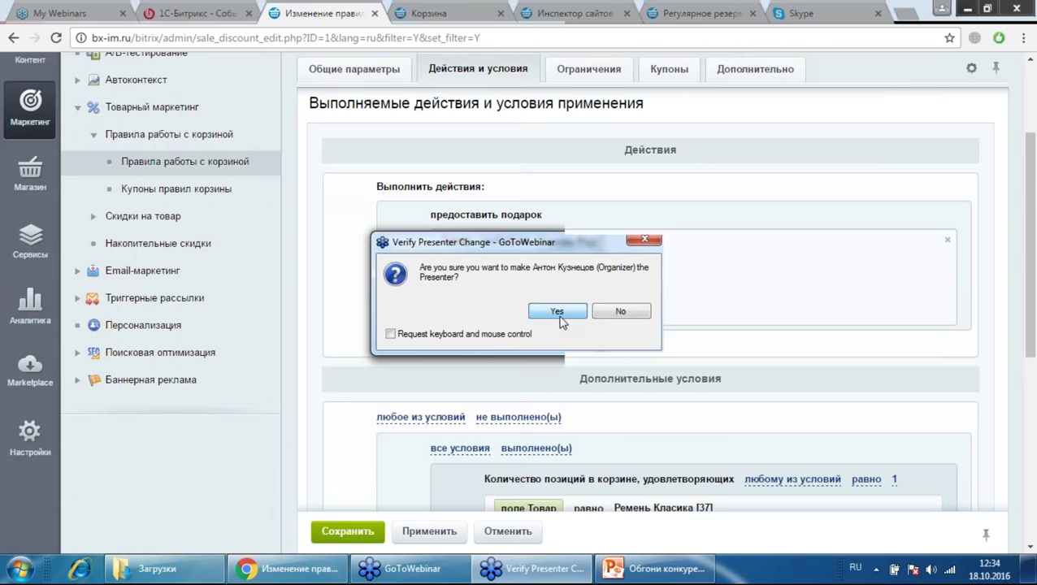
# Step: Confirm handing the GoToWebinar presenter role to the organizer and restore the minimized presentation window on the organizer's desktop
pyautogui.click(557, 312)
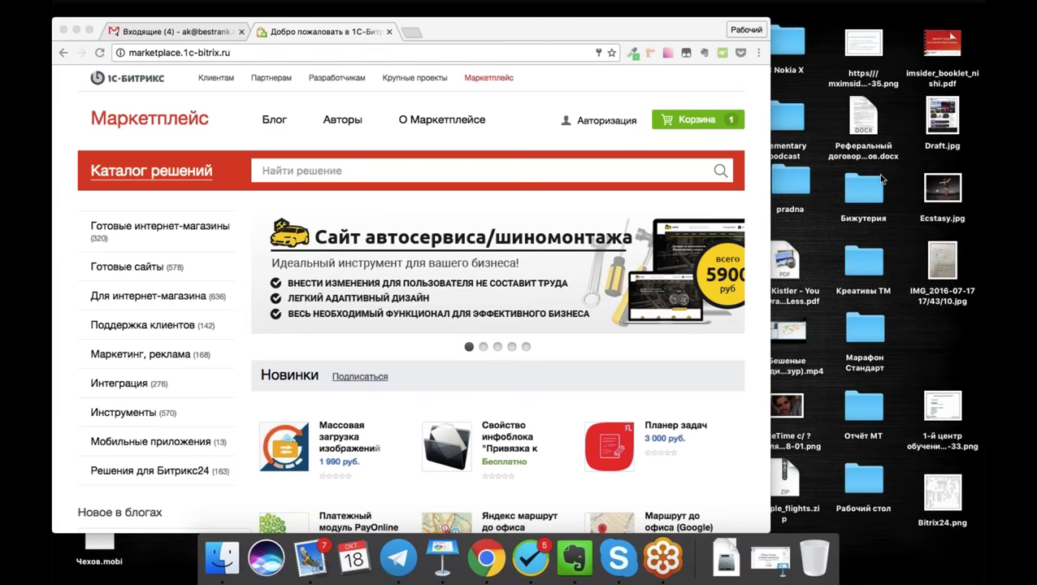
pyautogui.click(753, 383)
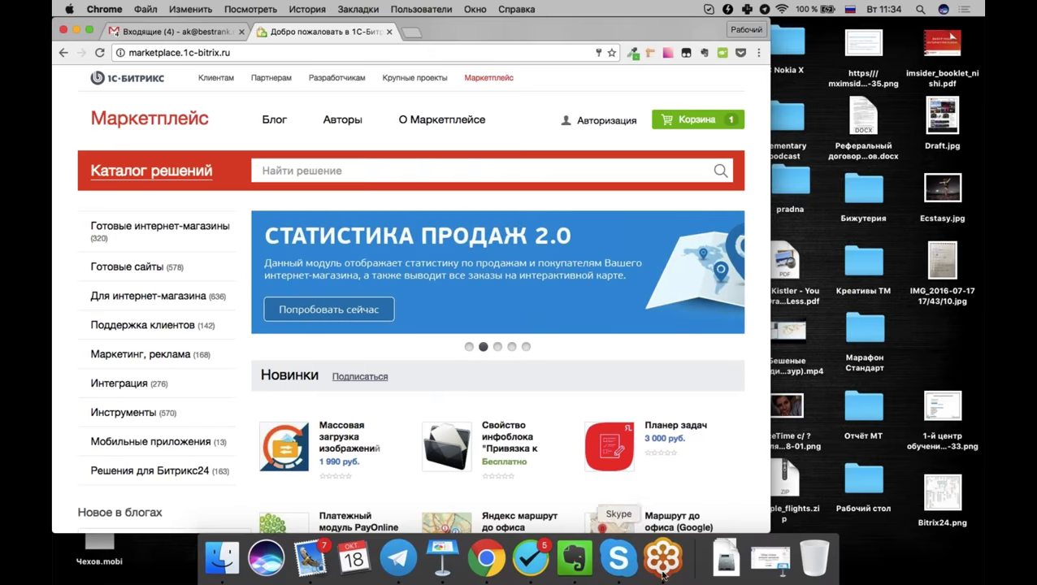
pyautogui.click(769, 559)
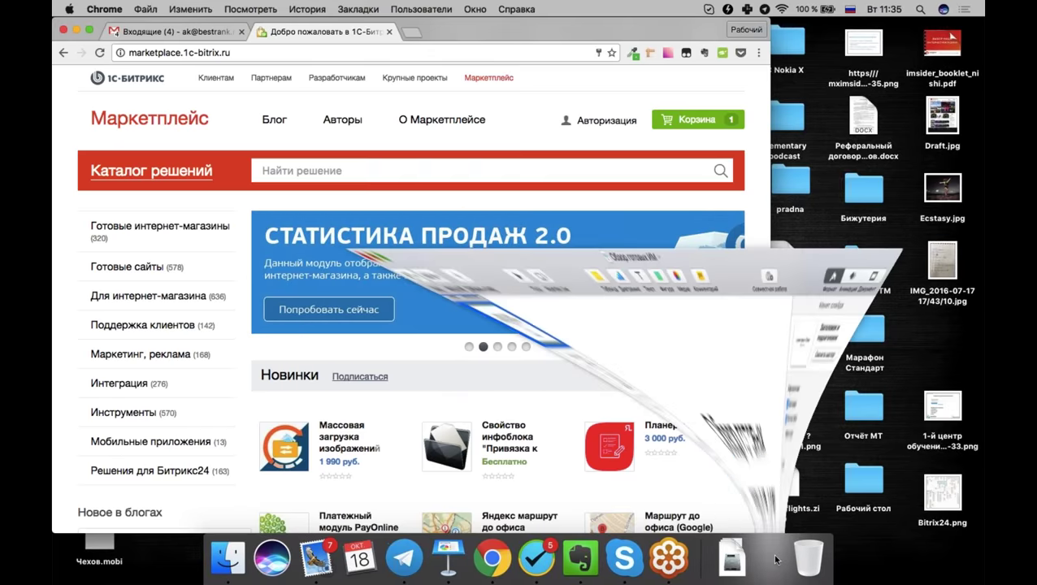